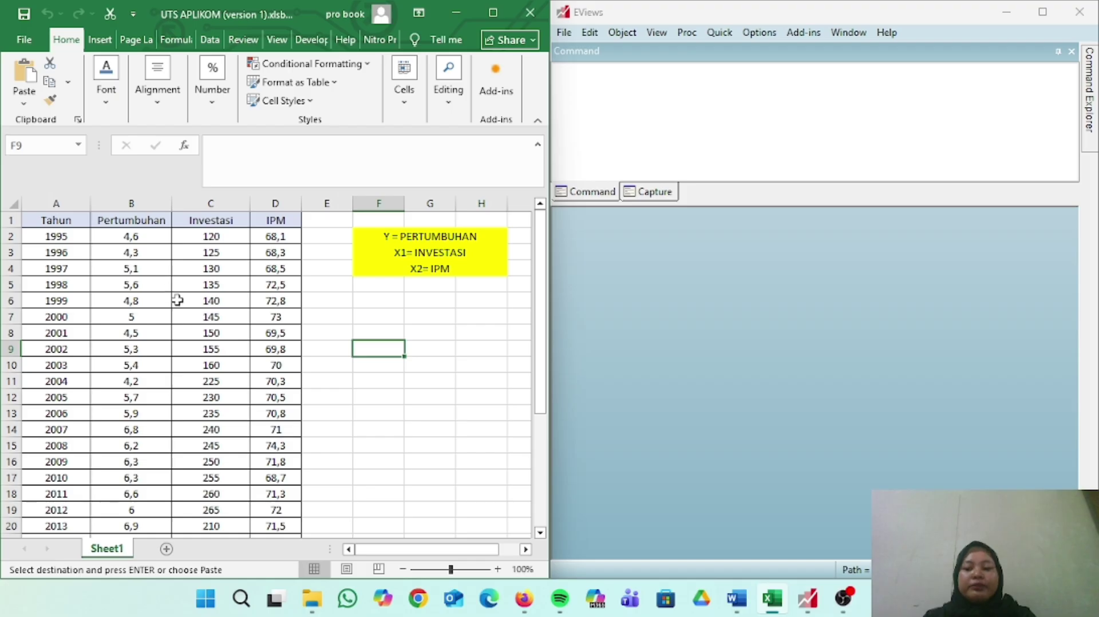
scroll(178, 300, "down", 5)
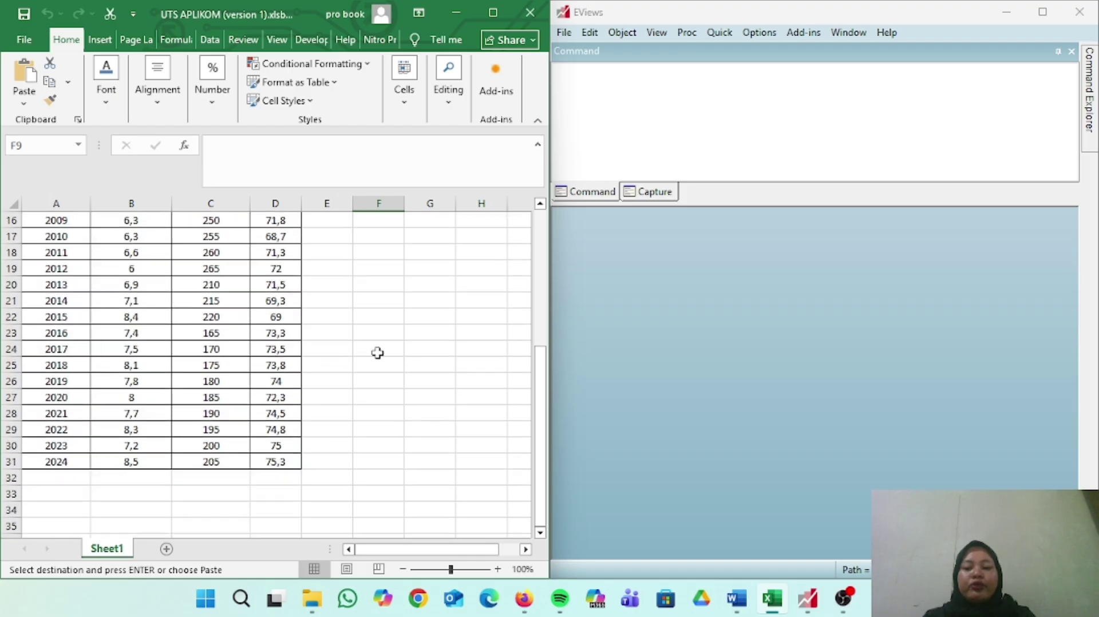
scroll(377, 353, "up", 3)
scroll(377, 353, "up", 2)
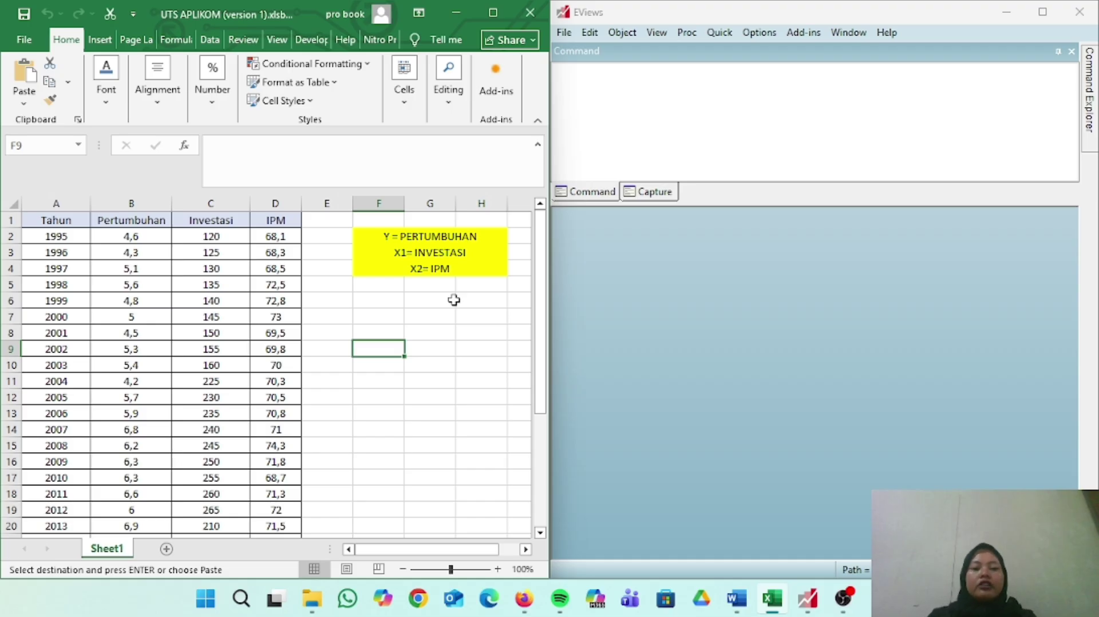
In EViews, create a dated regular-frequency annual workfile from 1995 to 2024 and open an empty group for series entry.
left_click(651, 326)
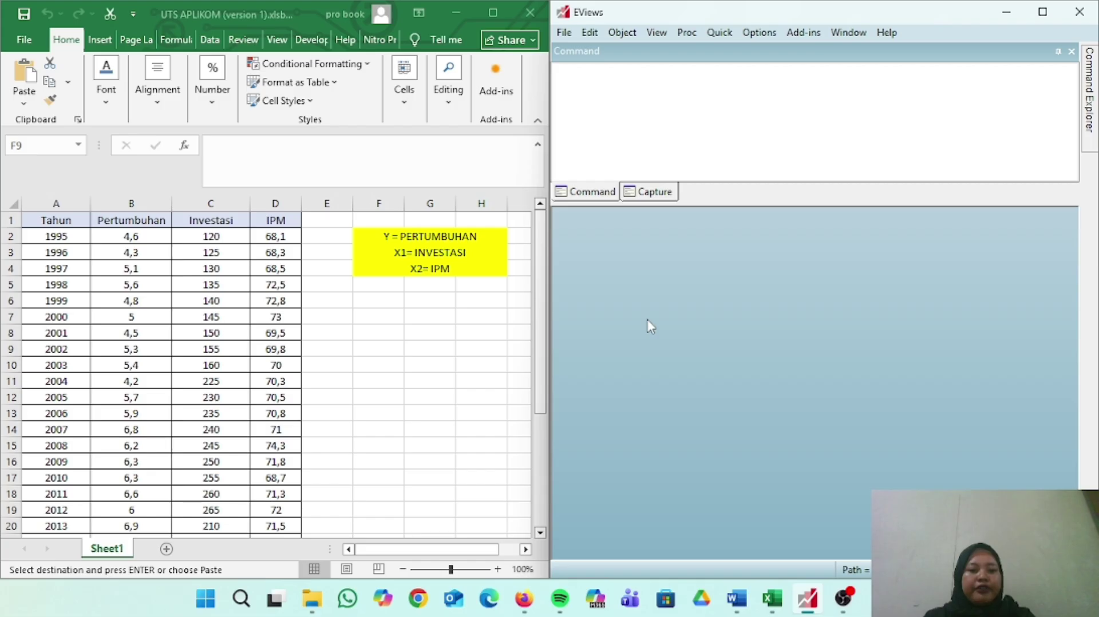
left_click(565, 32)
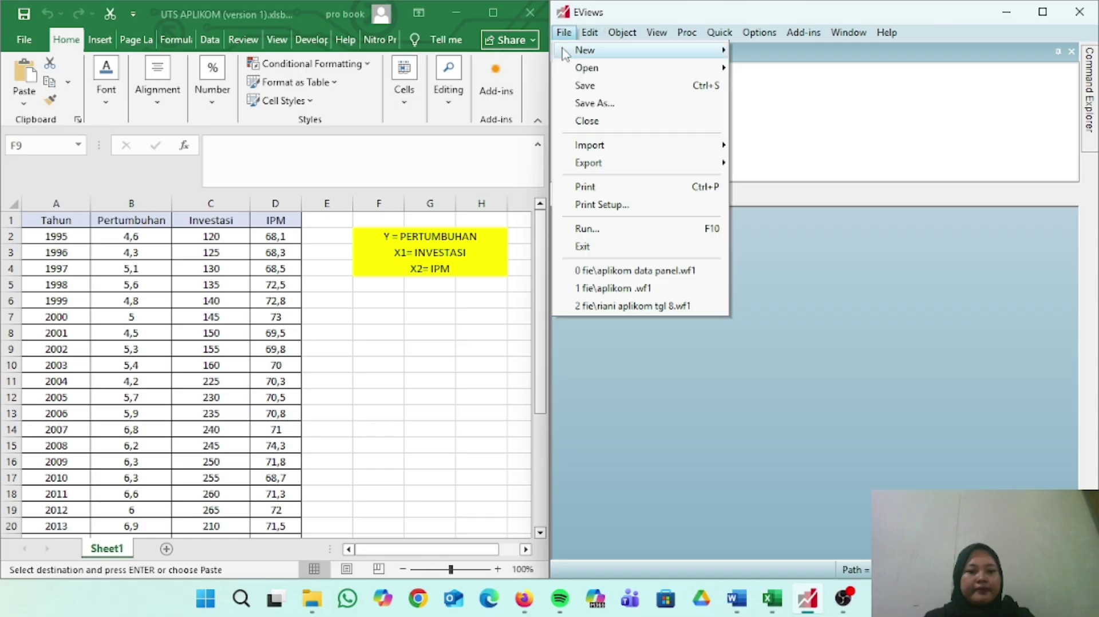
mouse_move(565, 53)
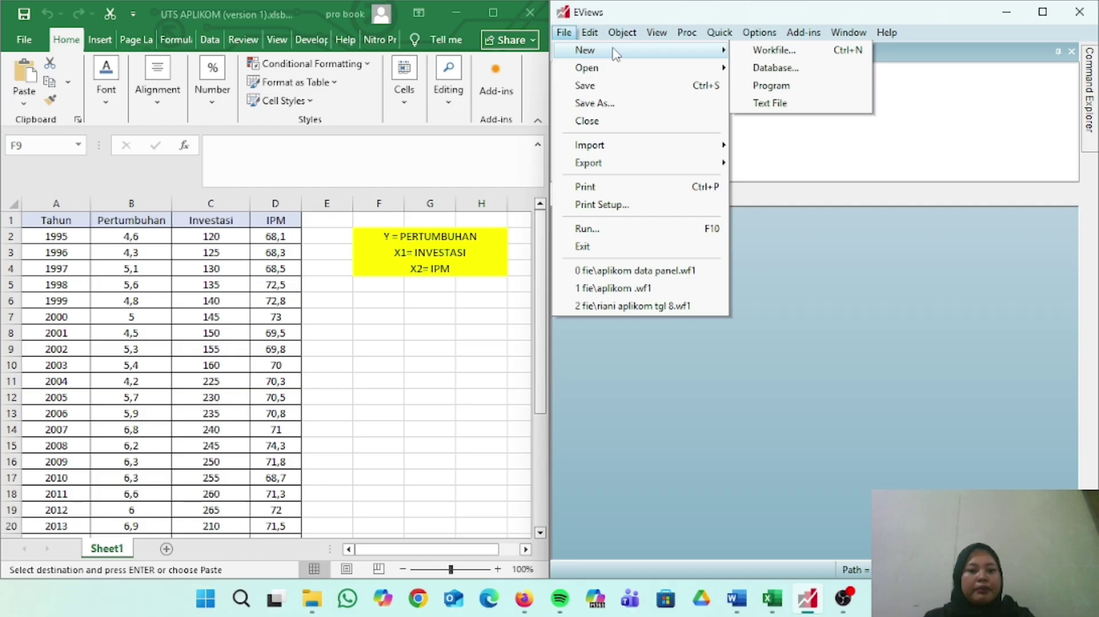
left_click(763, 53)
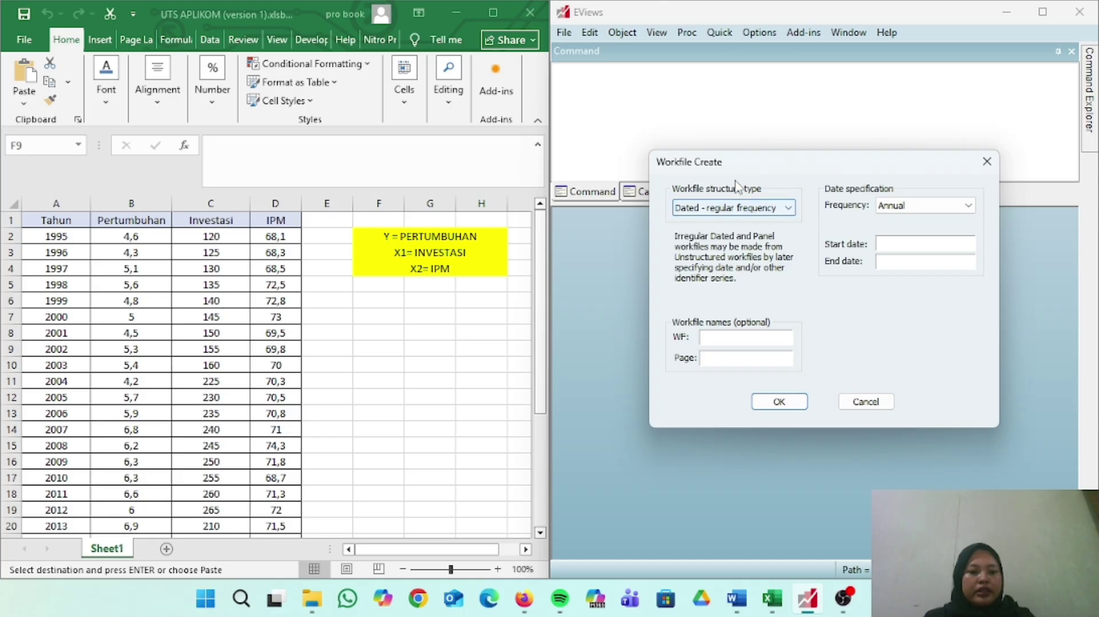
left_click(790, 208)
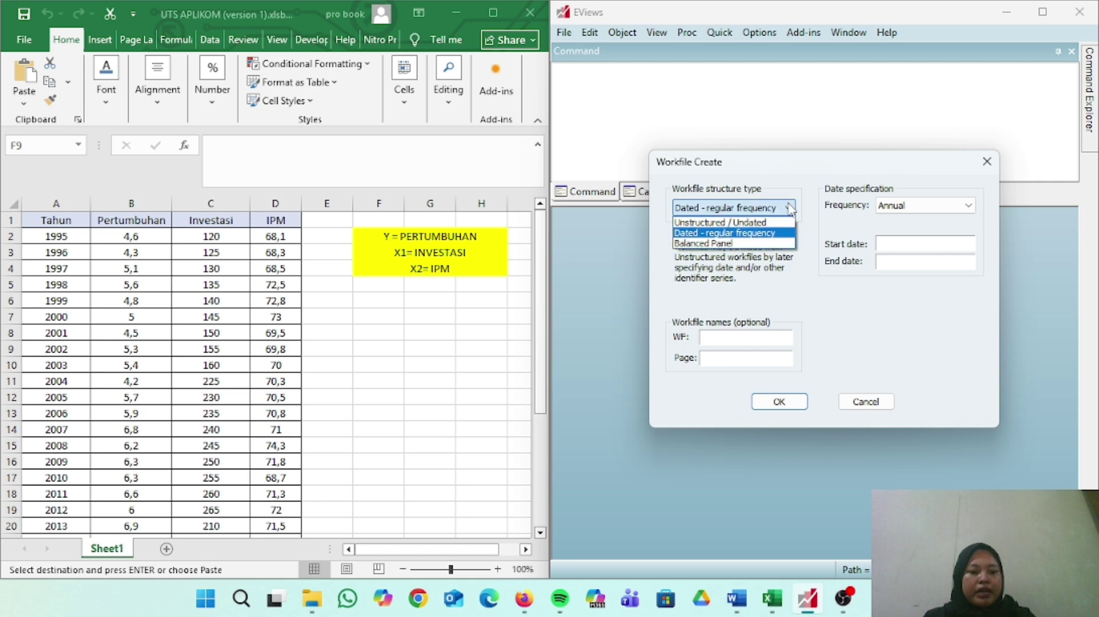
left_click(777, 236)
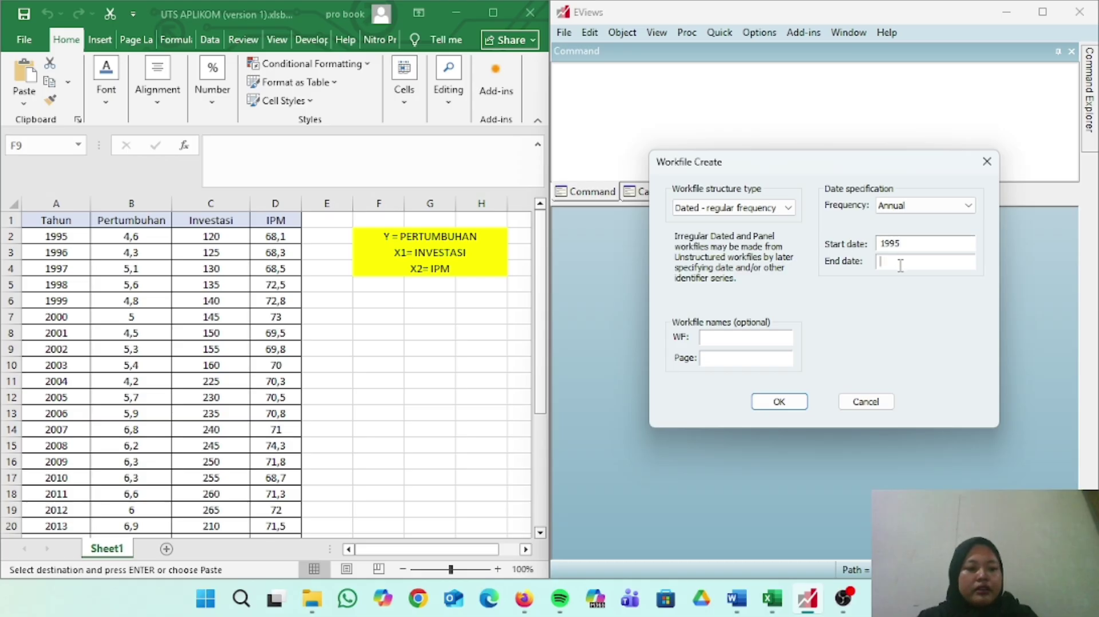
left_click(789, 408)
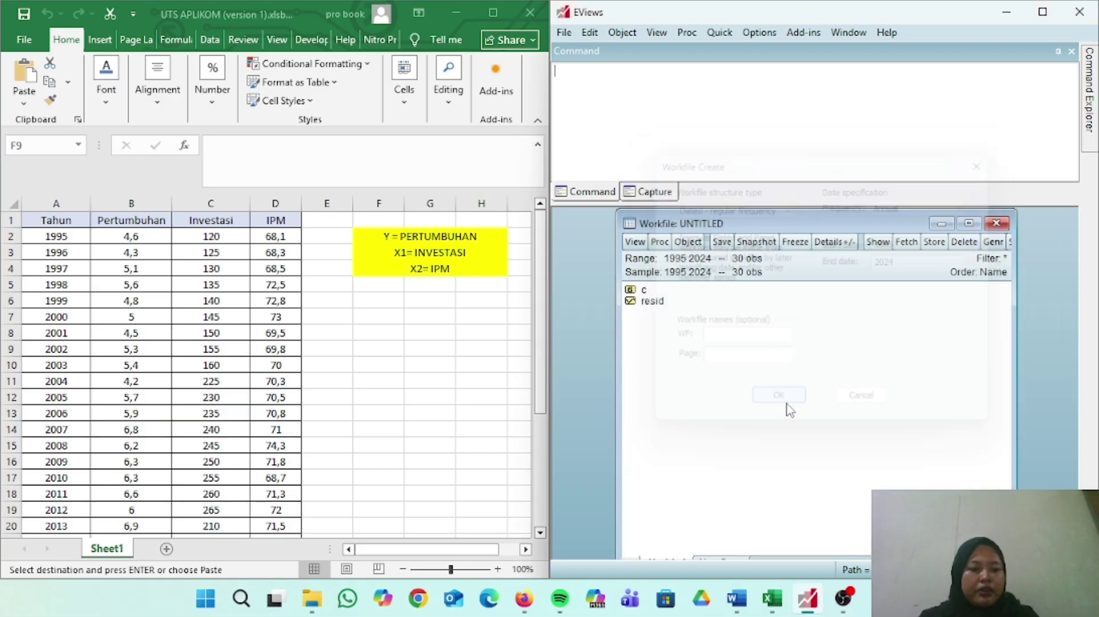
left_click(720, 33)
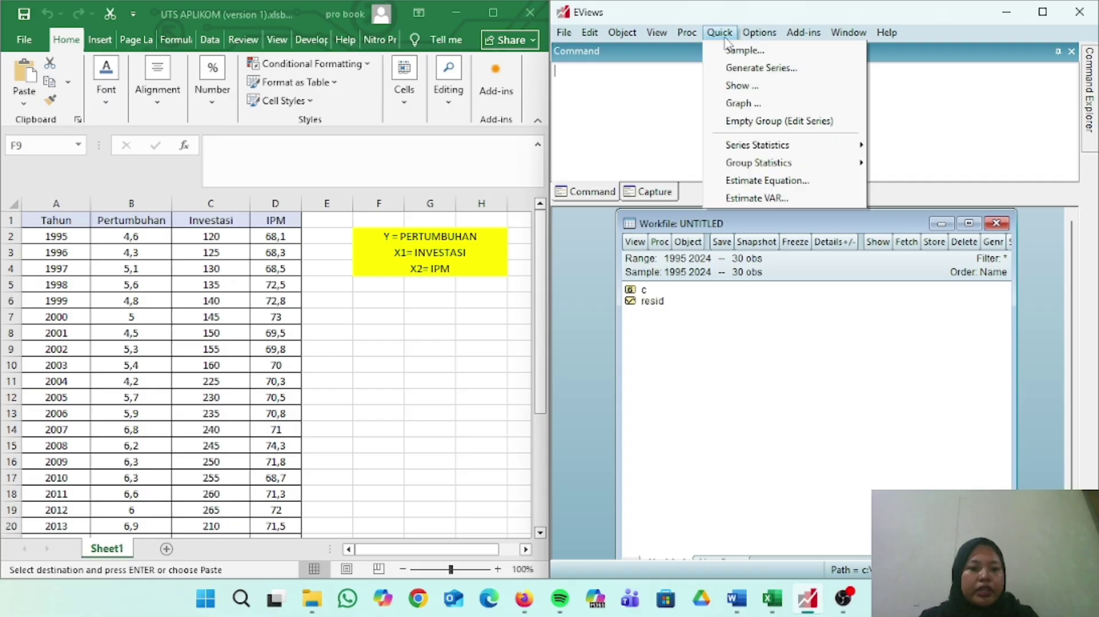
left_click(736, 122)
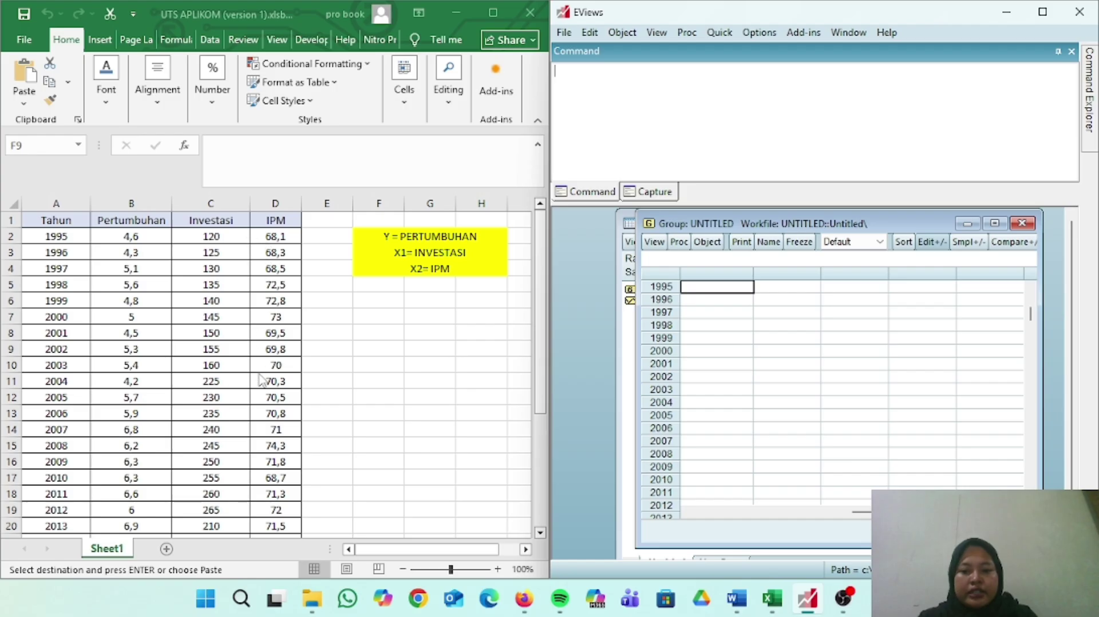
Switch to Excel and copy the Pertumbuhan, Investasi and IPM columns with their headers, range B1:D31.
key("alt+Tab")
left_click(132, 220)
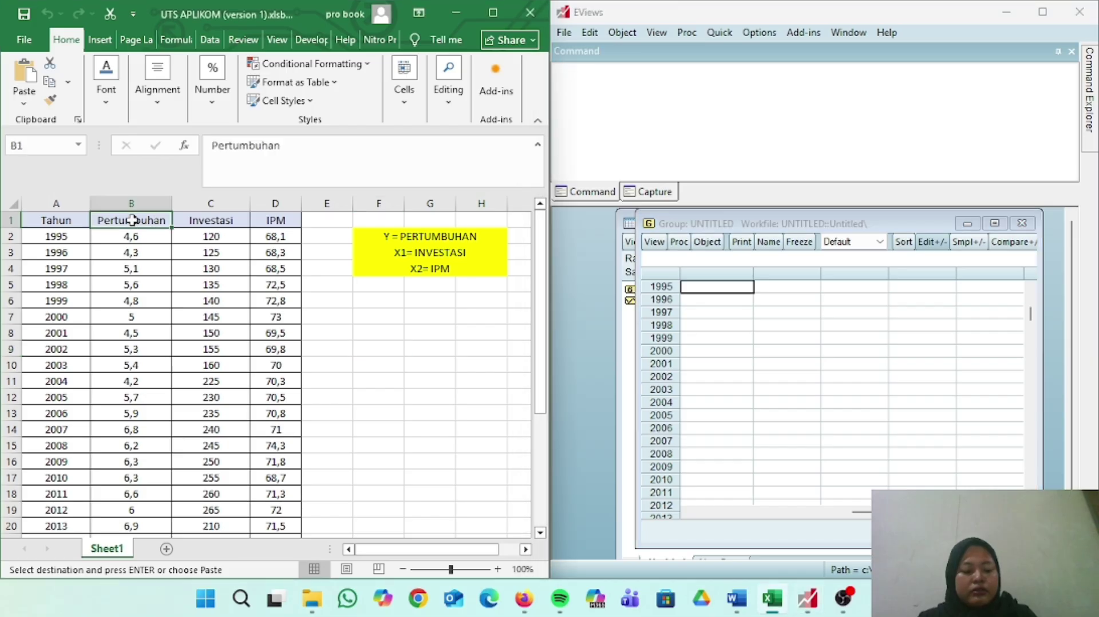
key("shift+Right")
left_click_drag(132, 220, 298, 535)
key("shift+Down")
key("shift+Down")
key("shift+Down")
key("shift+Down")
key("shift+Down")
key("shift+Down")
key("shift+Down")
key("shift+Down")
key("shift+Down")
key("shift+Down")
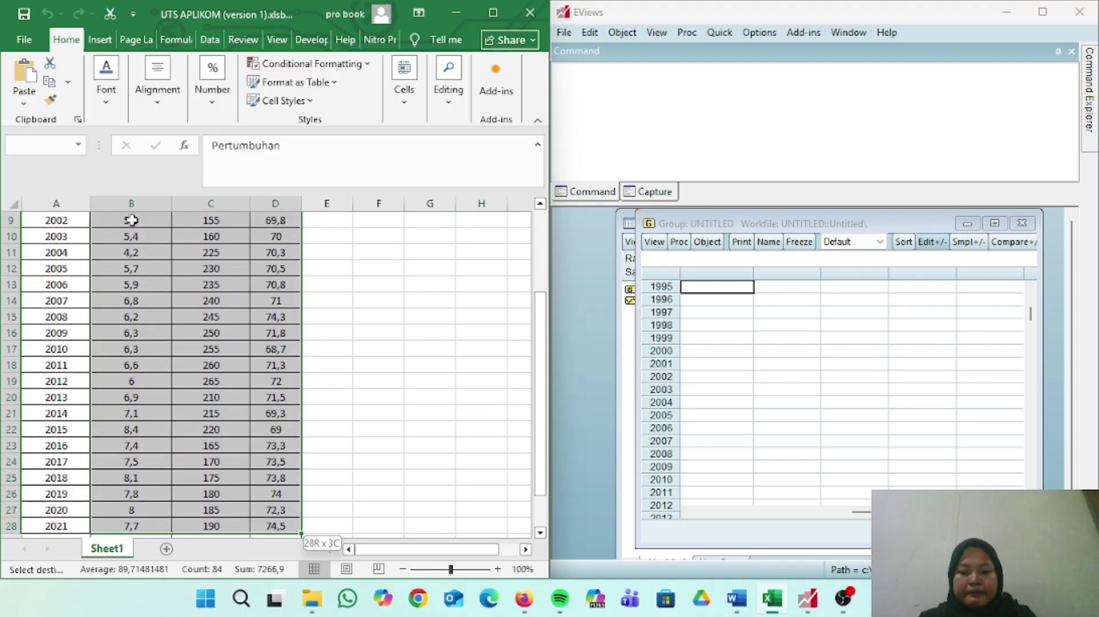
scroll(131, 220, "down", 1)
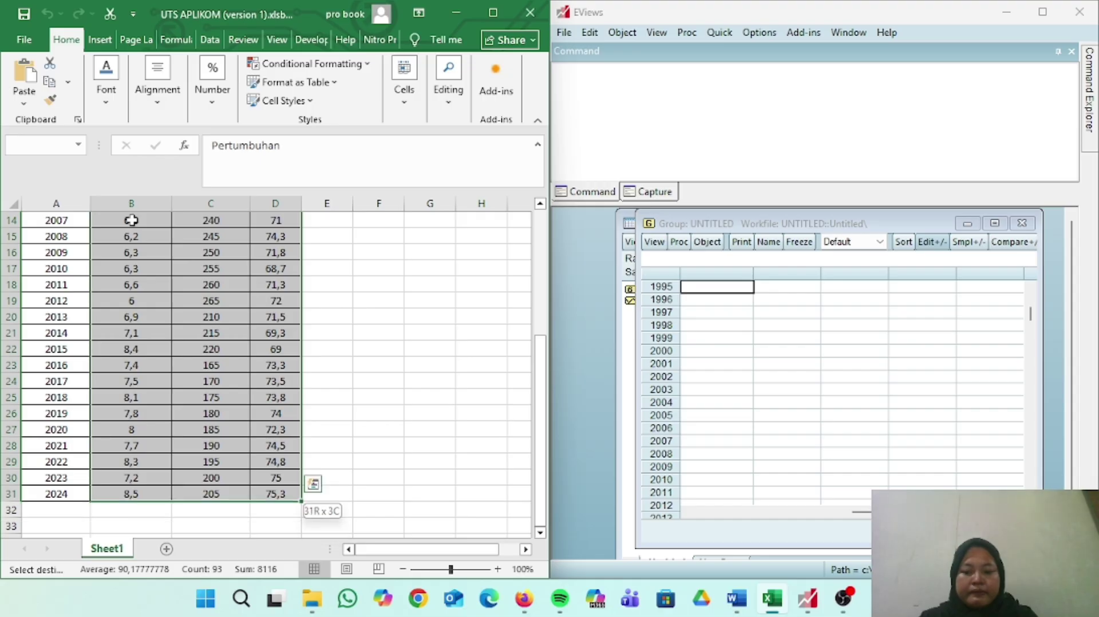
key("ctrl+c")
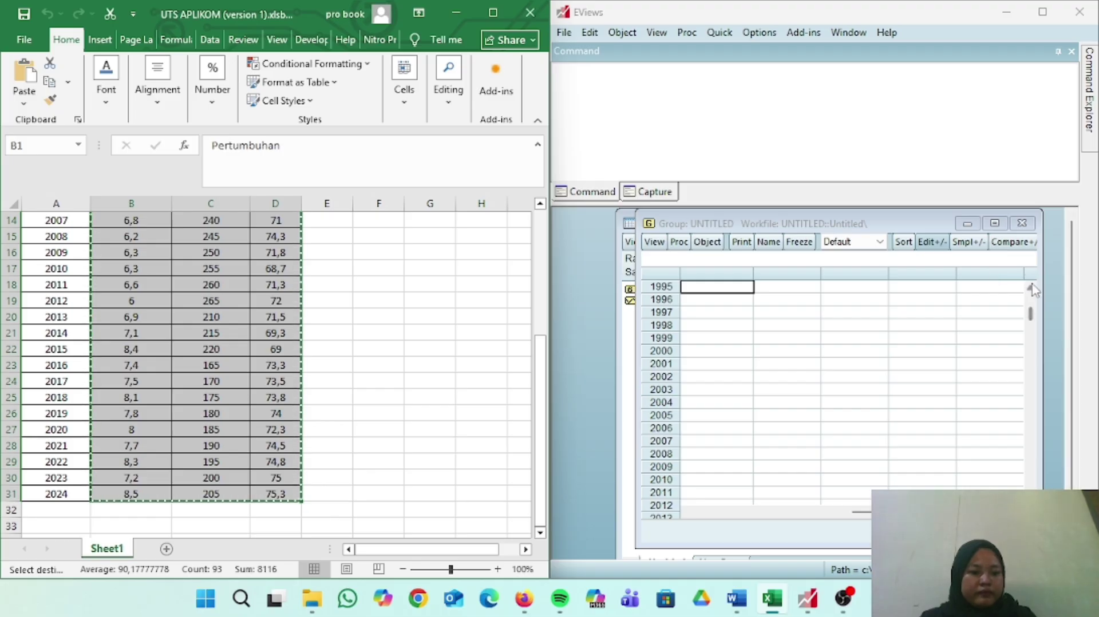
Paste the copied data into the empty EViews group, starting in the series name row above 1995.
left_click(1032, 286)
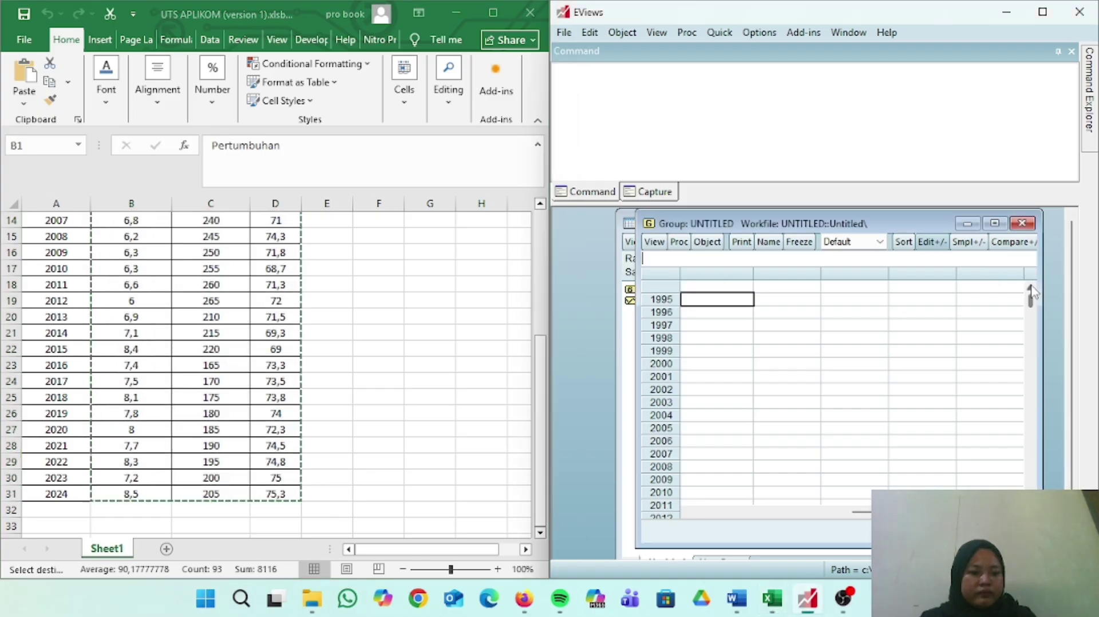
left_click(725, 289)
key("ctrl+v")
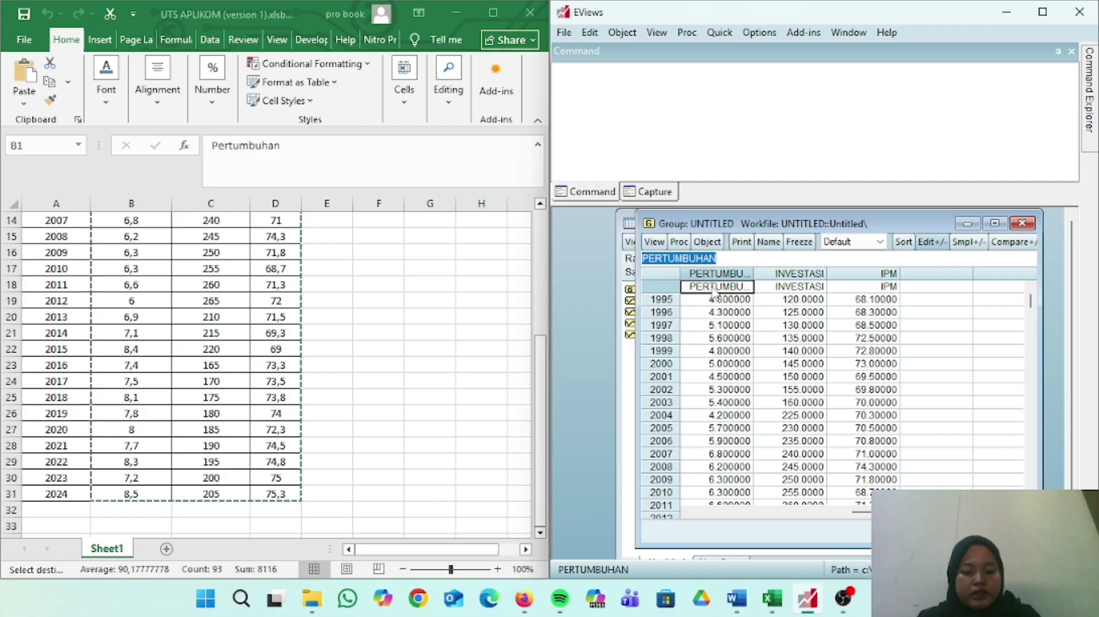
Rename the PERTUMBUHAN series as Y.
type("y")
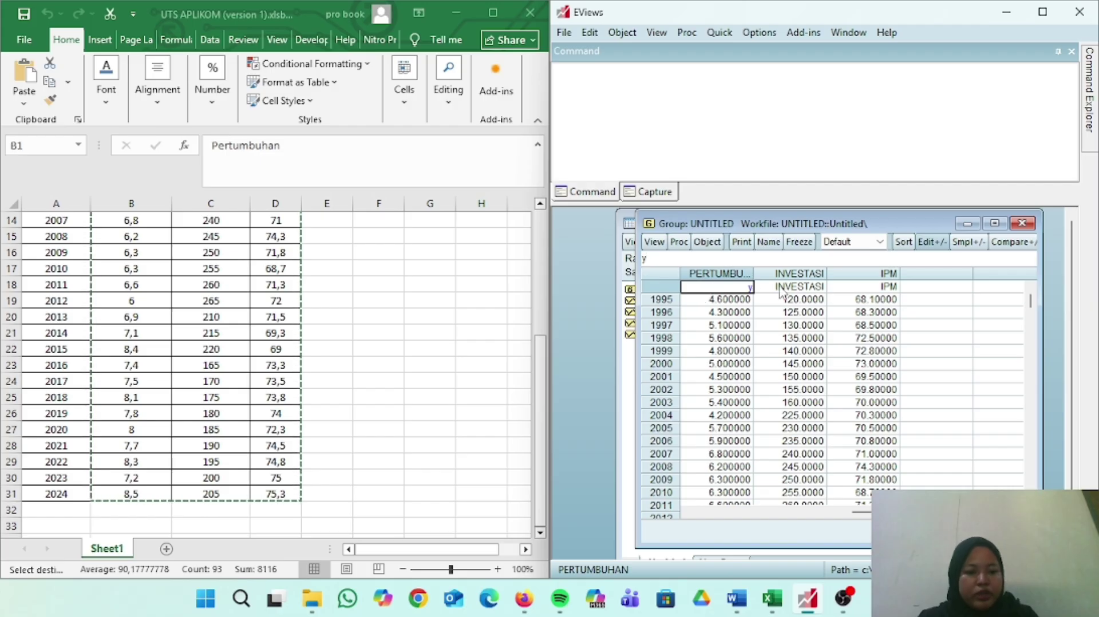
key("Return")
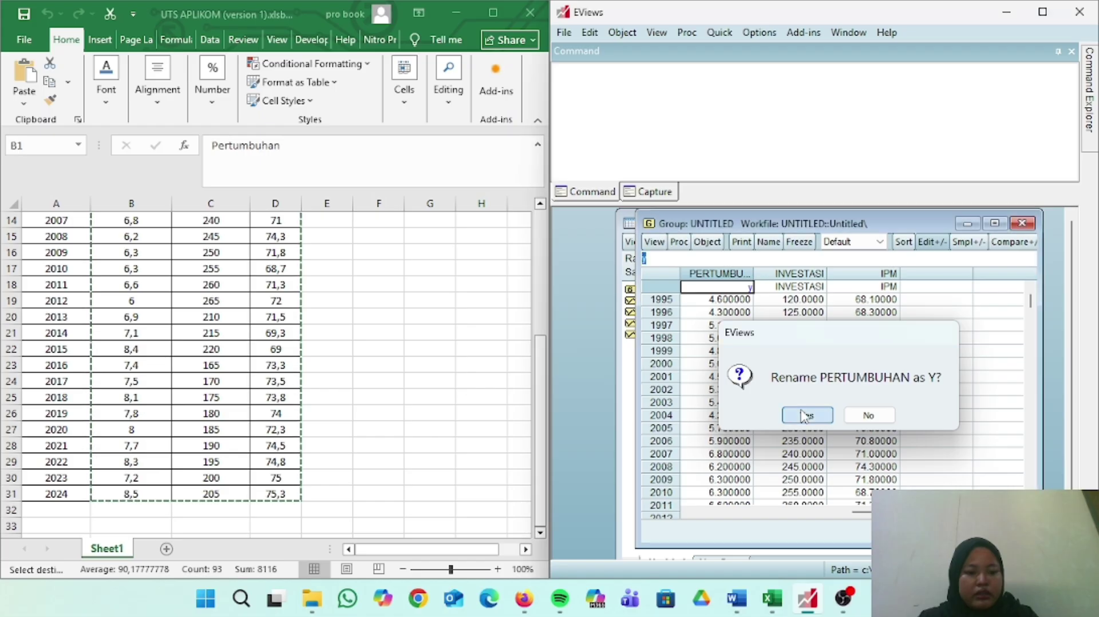
left_click(806, 416)
Rename the INVESTASI series as X1.
left_click(793, 287)
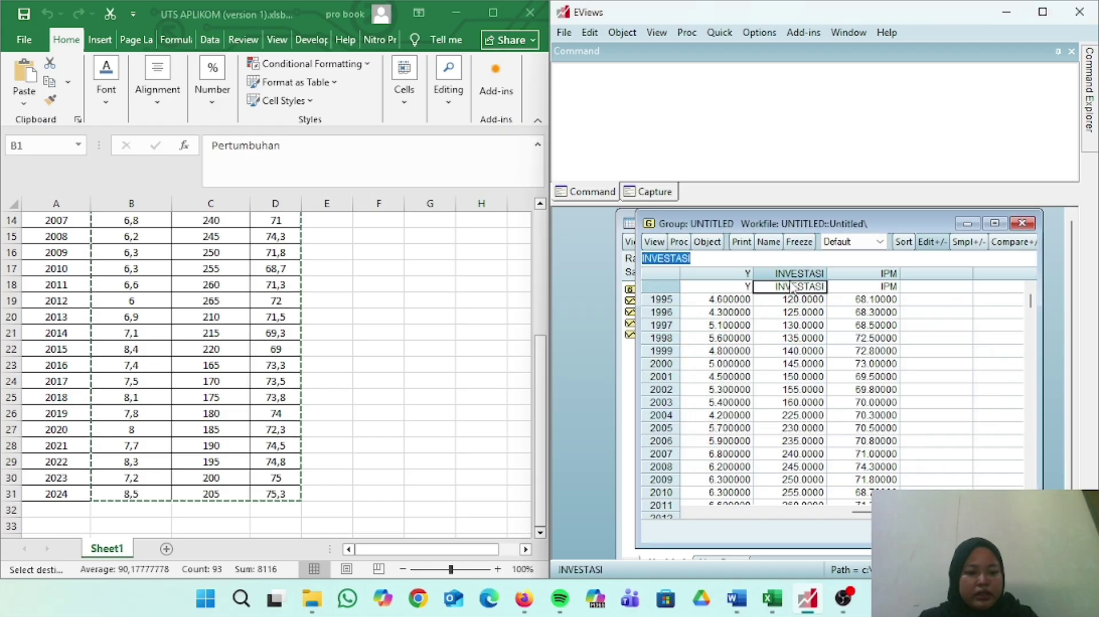
type("x1")
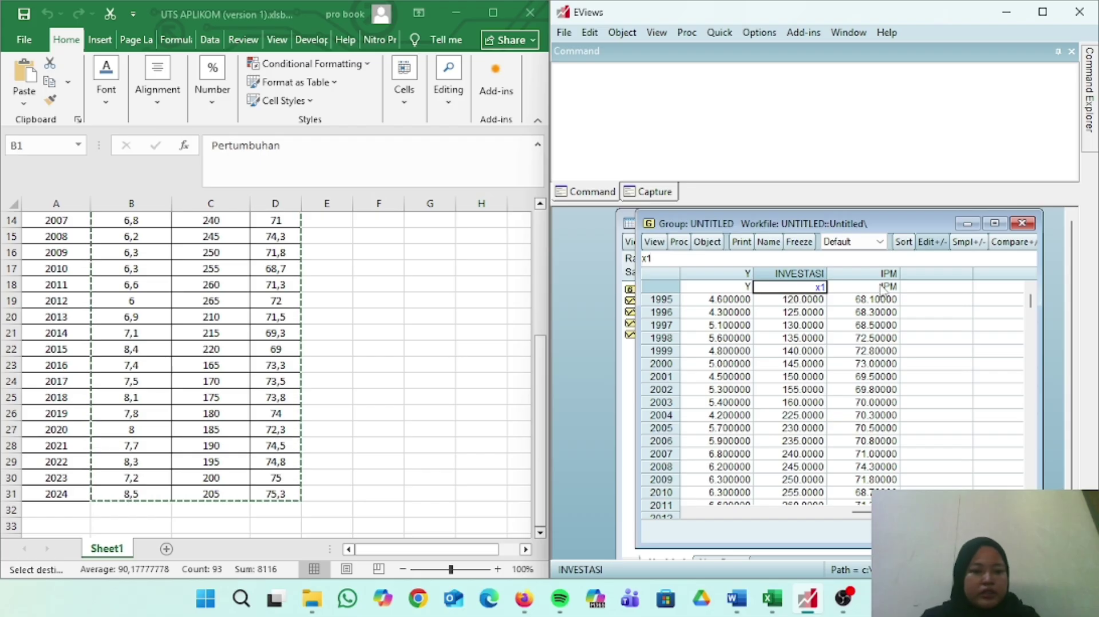
key("Return")
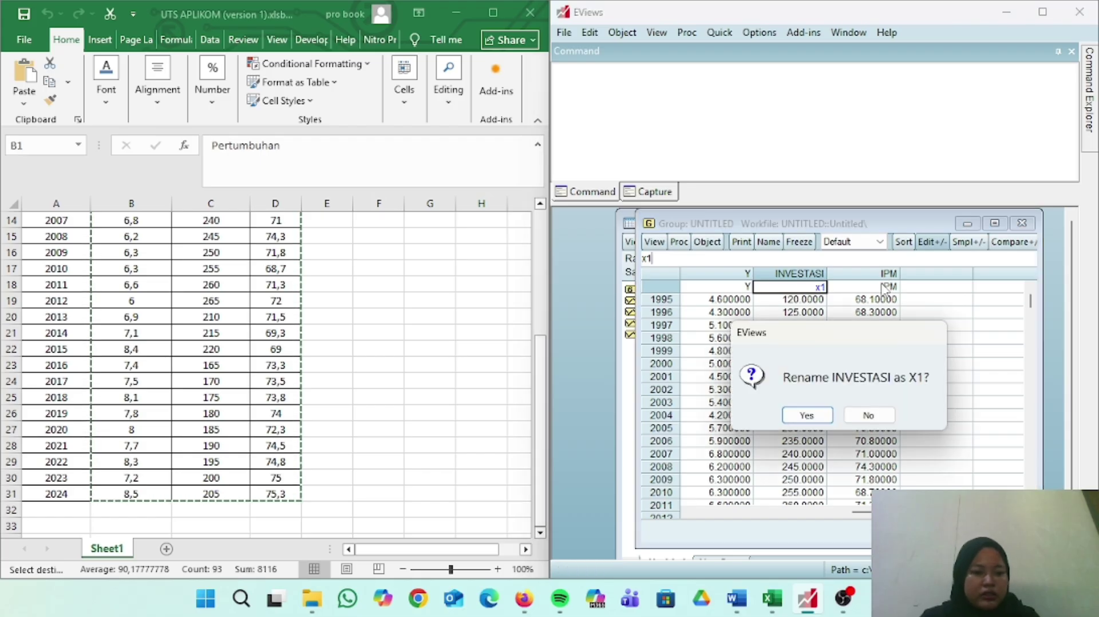
left_click(807, 415)
Rename the IPM series as X2, and close the untitled group by deleting it without naming it.
left_click_drag(819, 417, 869, 287)
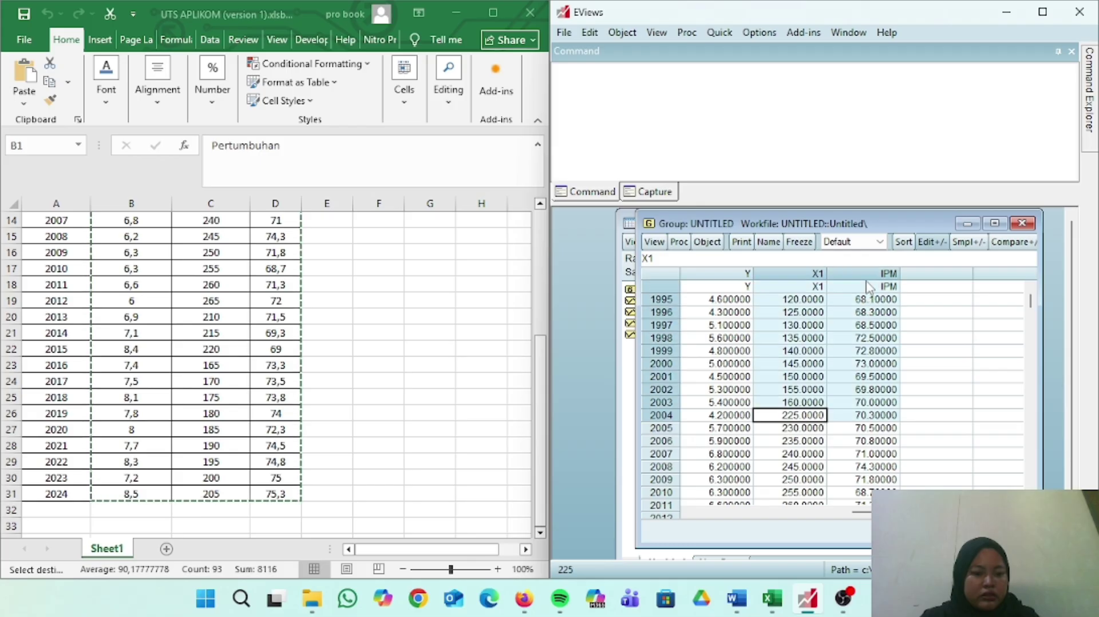
left_click(867, 287)
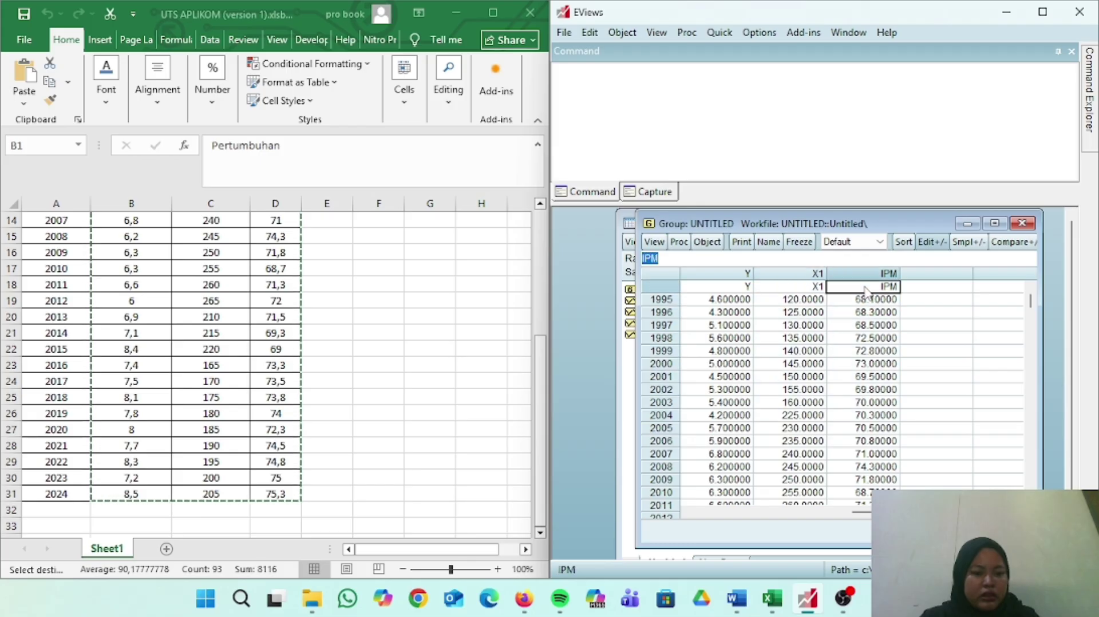
type("x2")
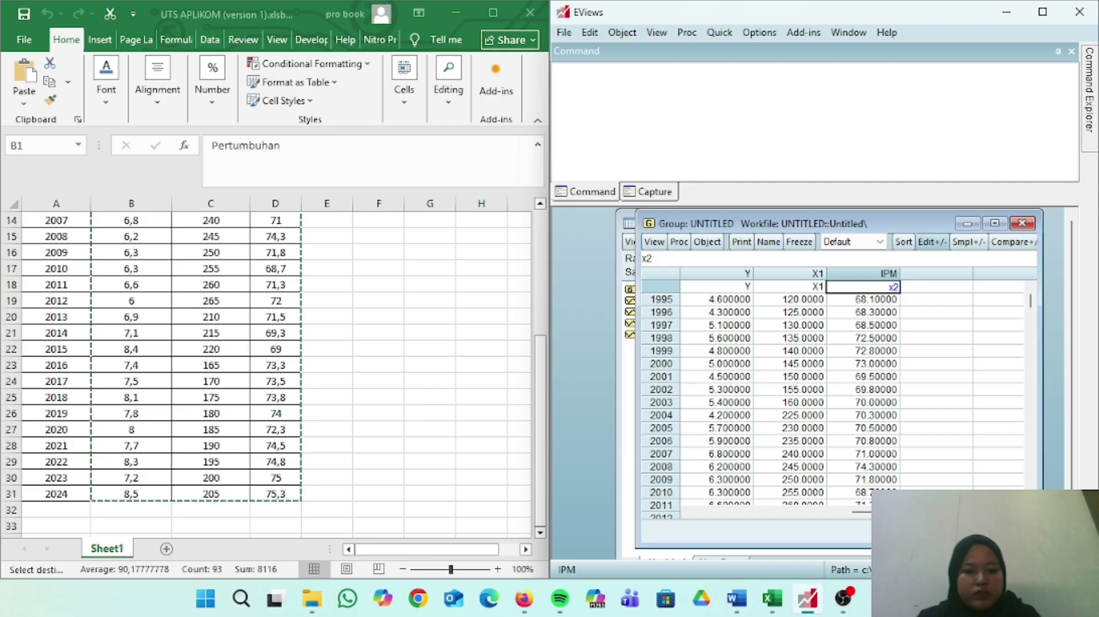
key("Return")
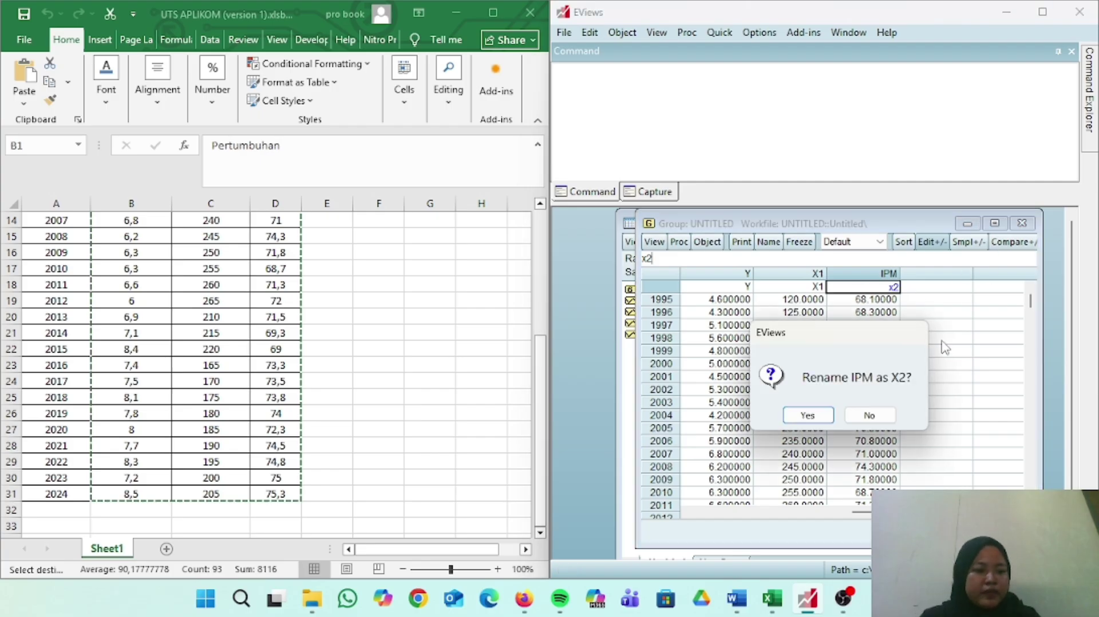
left_click(827, 420)
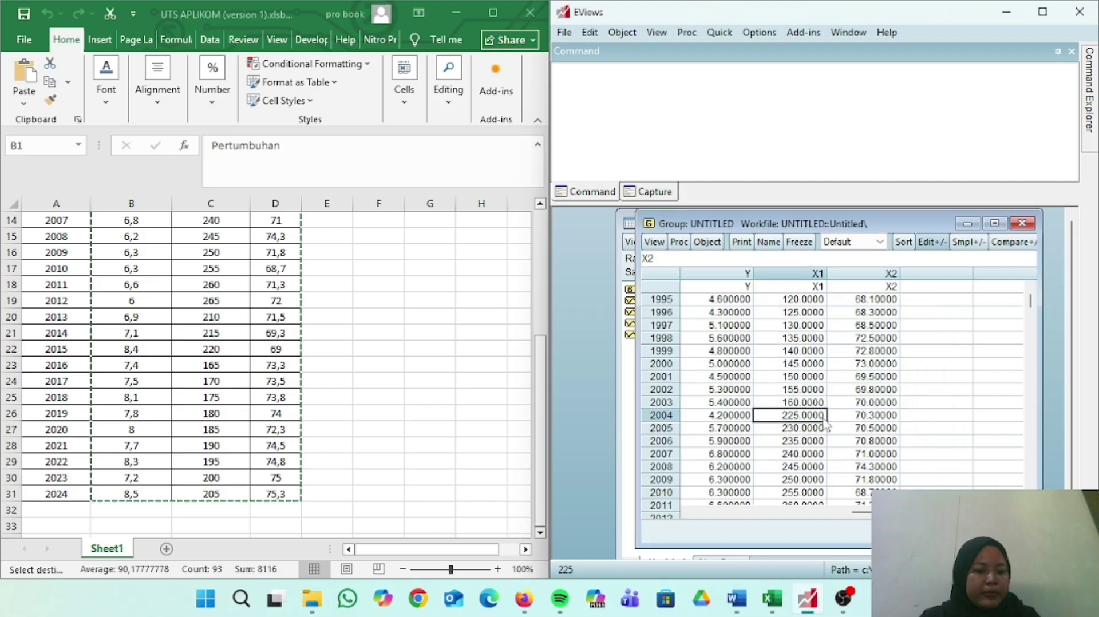
left_click(1023, 224)
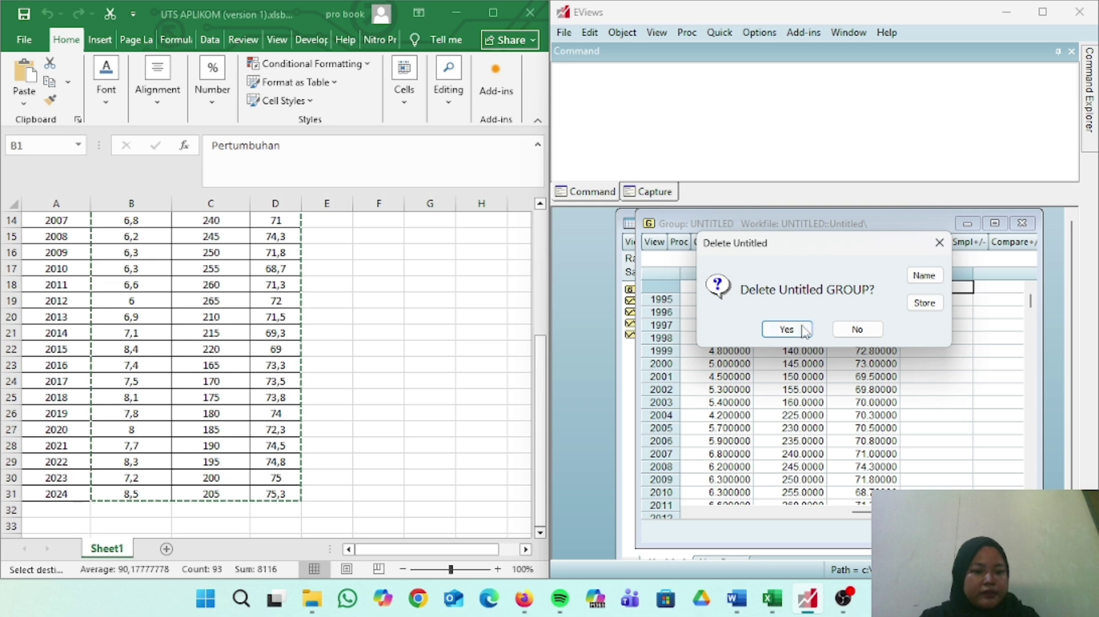
left_click(790, 330)
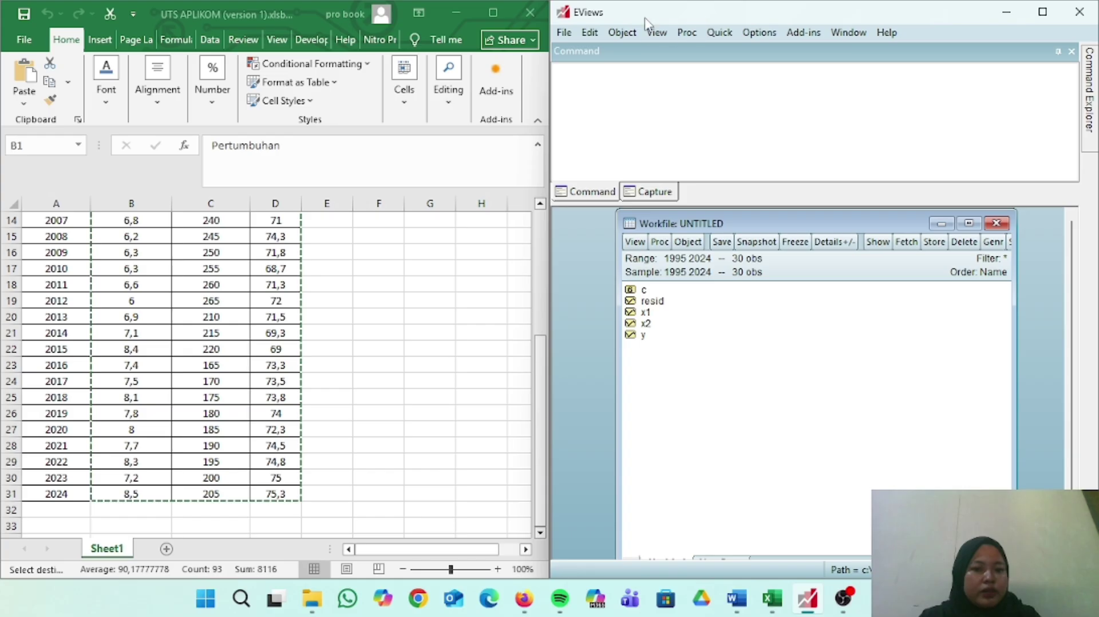
Estimate a least squares equation specified as y c x1 x2 over the sample 1995 2024.
left_click(719, 33)
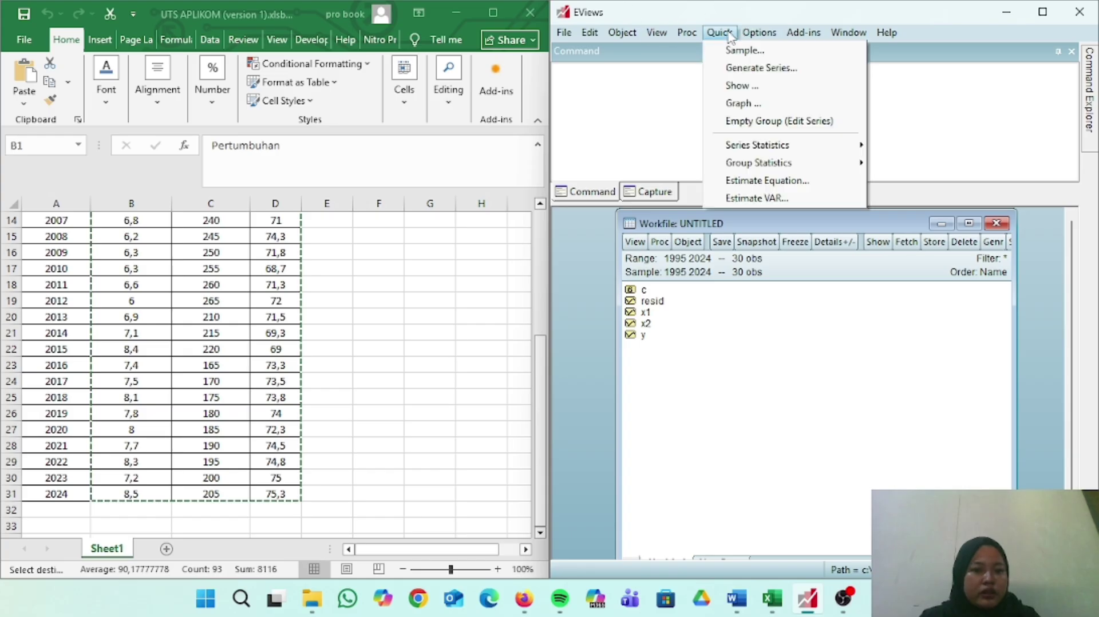
left_click(723, 39)
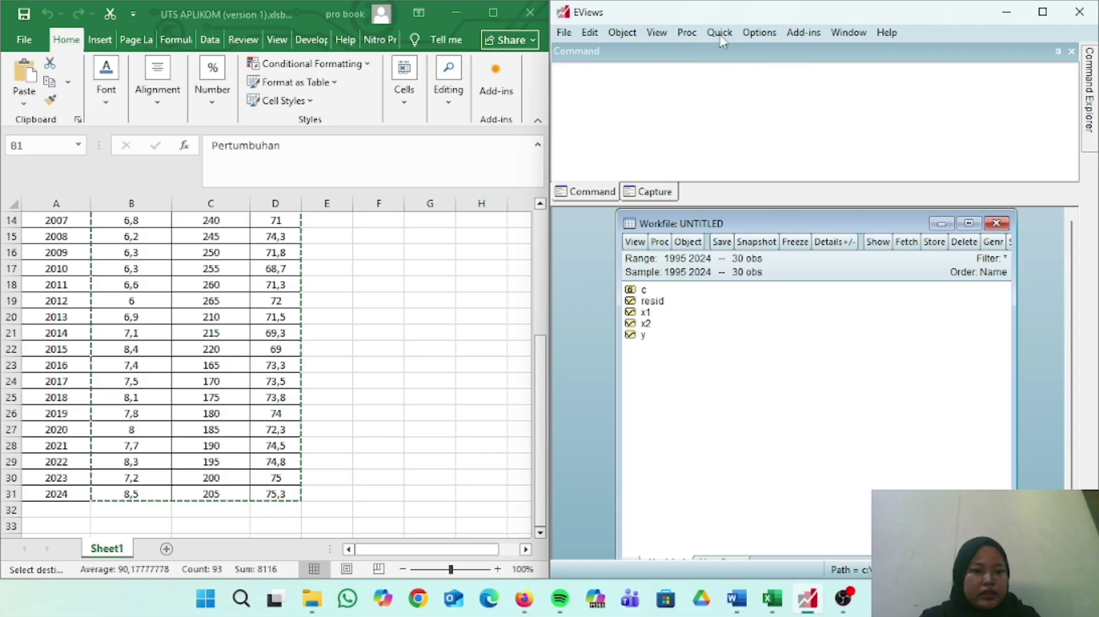
left_click(720, 34)
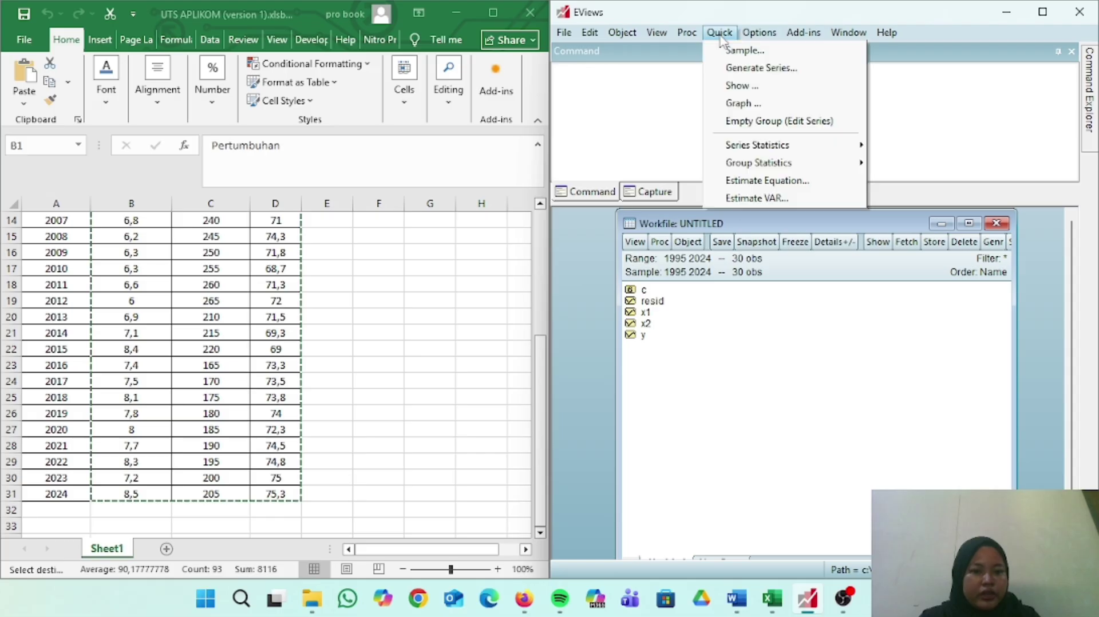
left_click(742, 182)
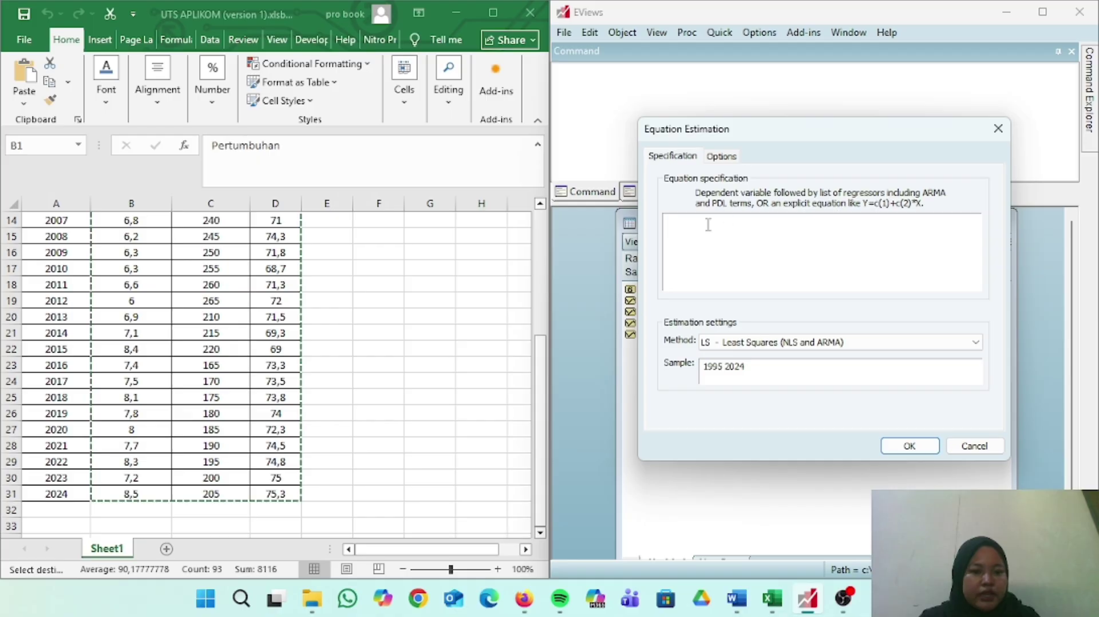
type("y c x1 x2")
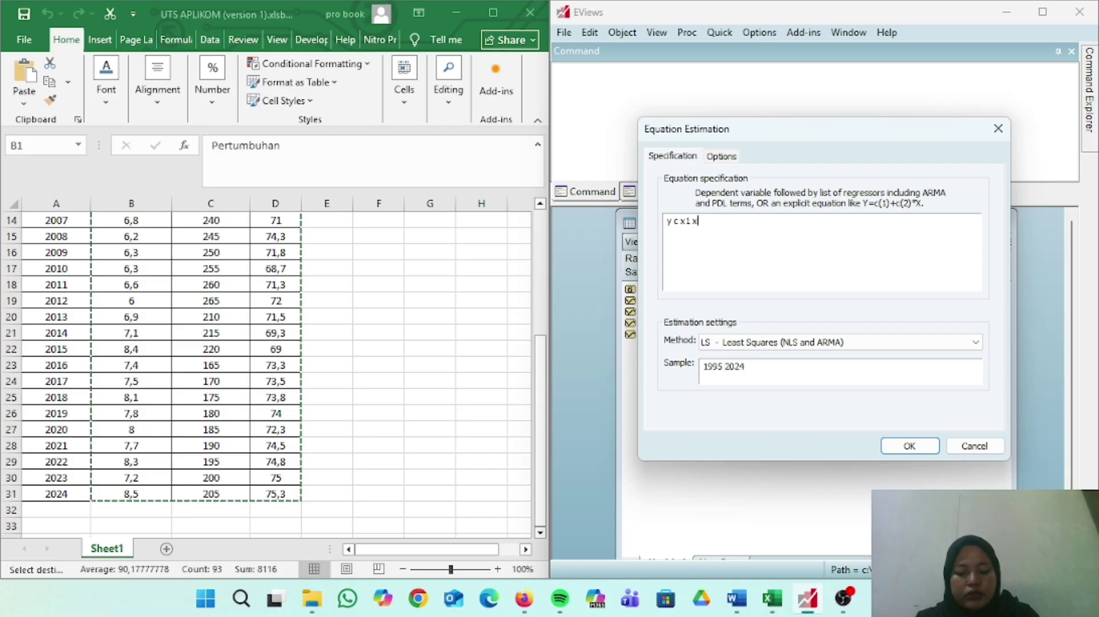
left_click(909, 448)
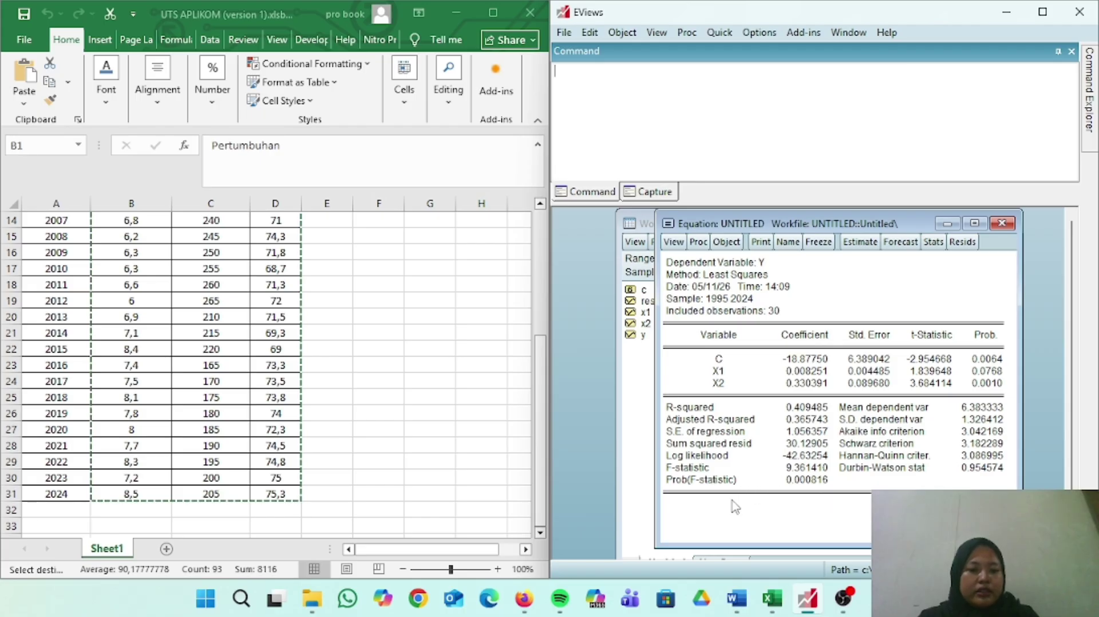
Run the histogram normality test on the equation's residuals, and switch to the APLIKOM UTS document in Word.
left_click(675, 242)
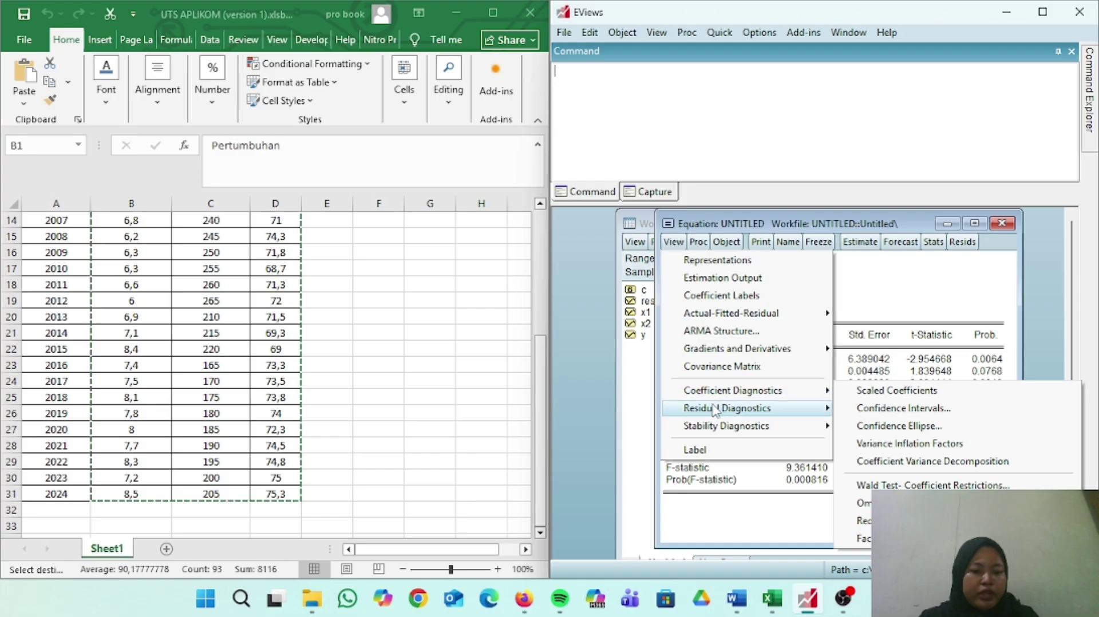
mouse_move(723, 411)
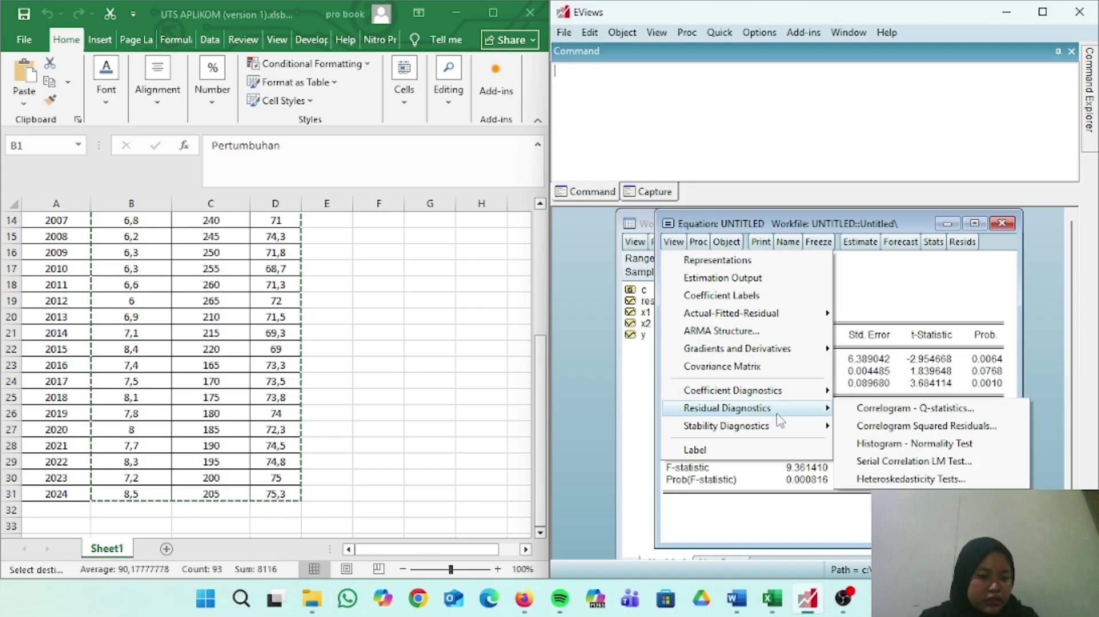
left_click(862, 444)
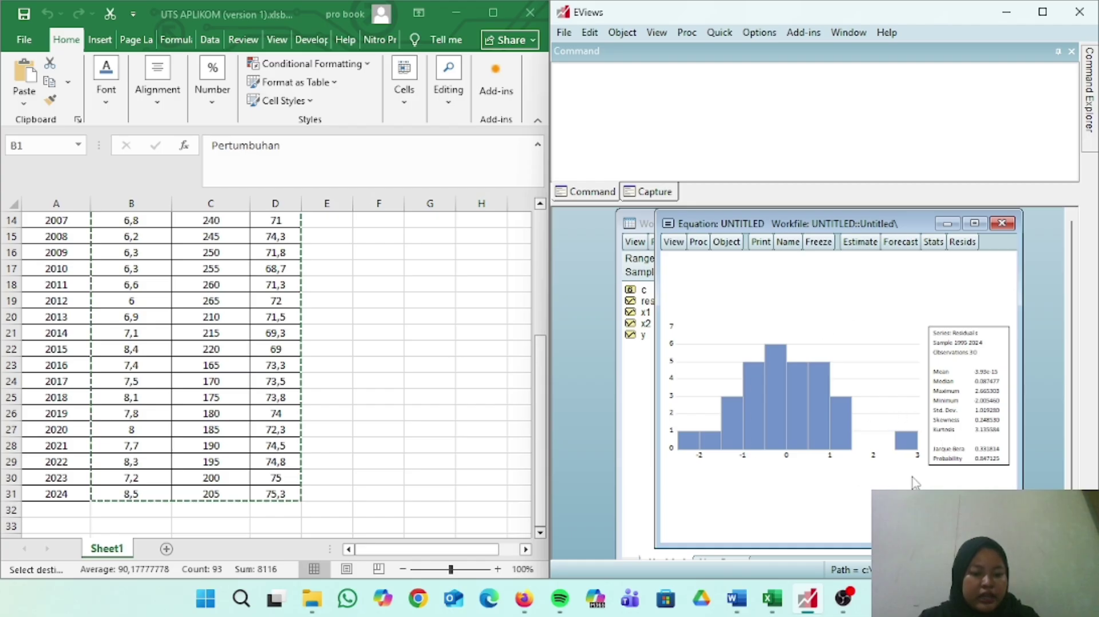
mouse_move(737, 610)
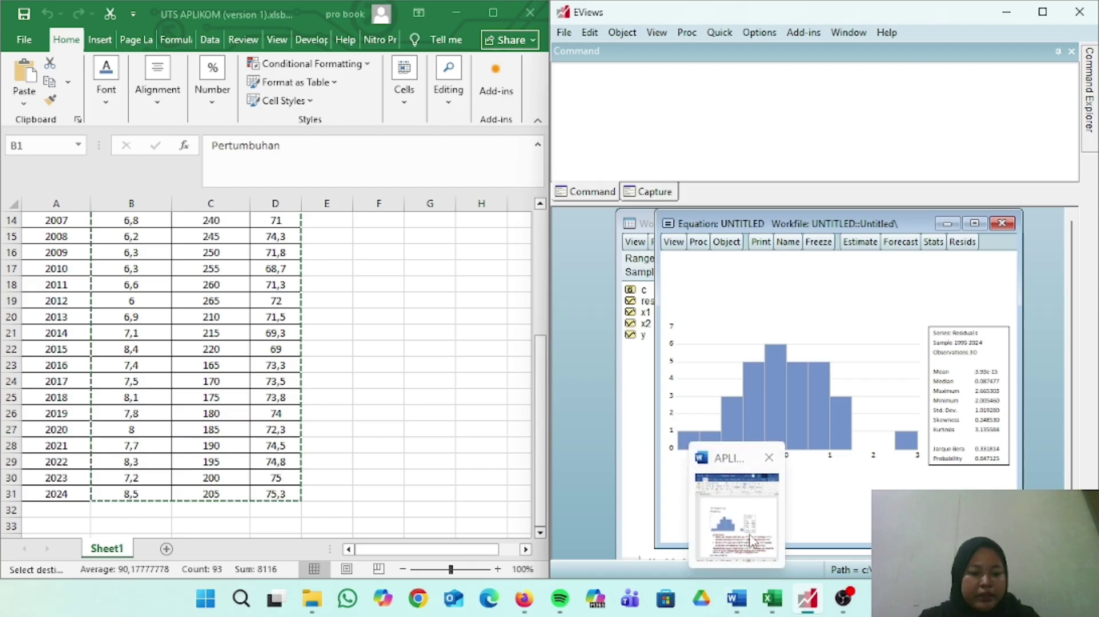
left_click(736, 604)
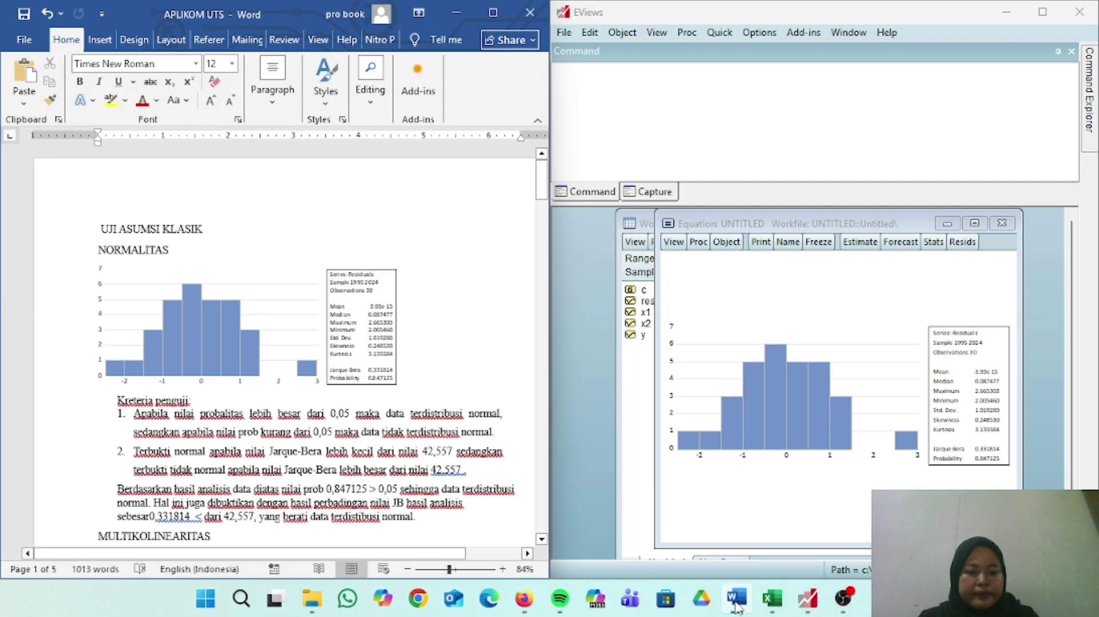
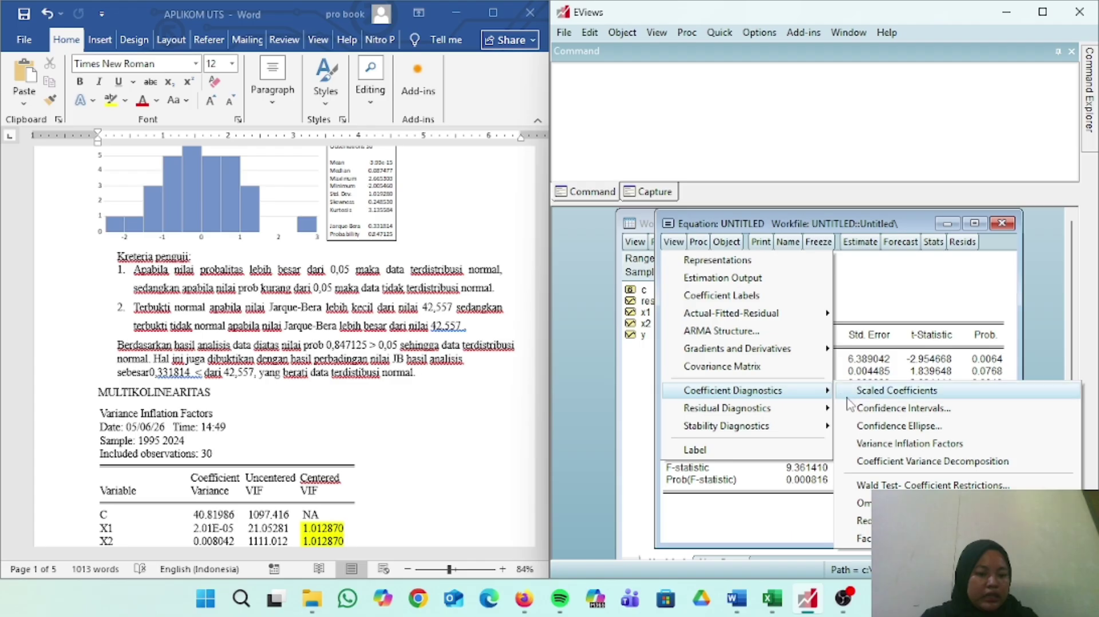
Show the equation's variance inflation factors and compare them with the report's MULTIKOLINEARITAS section.
left_click(864, 445)
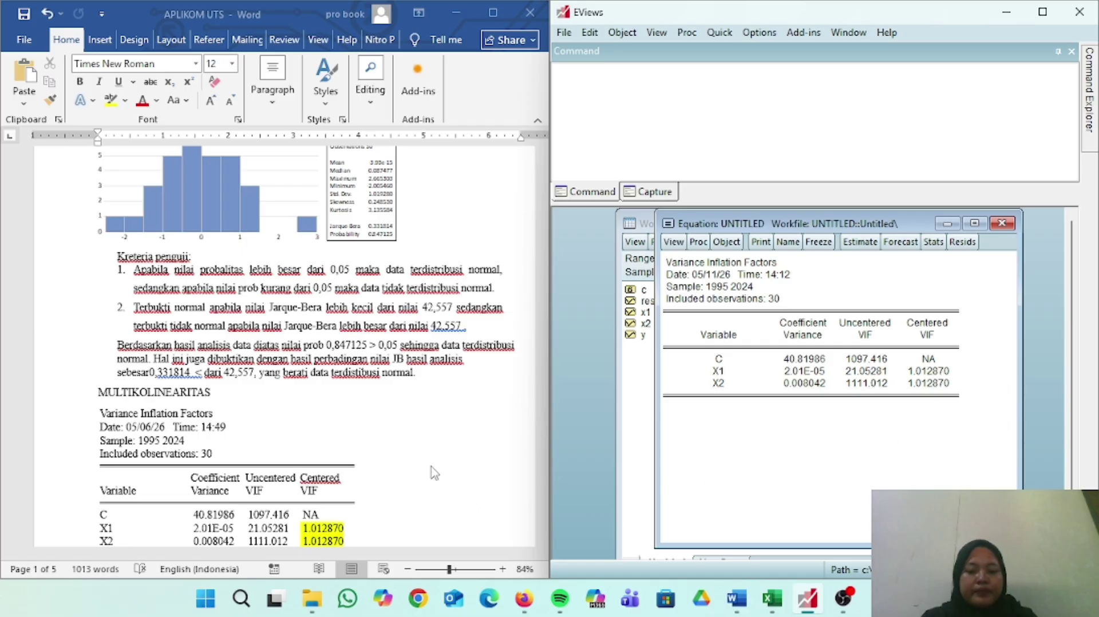
scroll(433, 472, "down", 6)
scroll(432, 473, "up", 1)
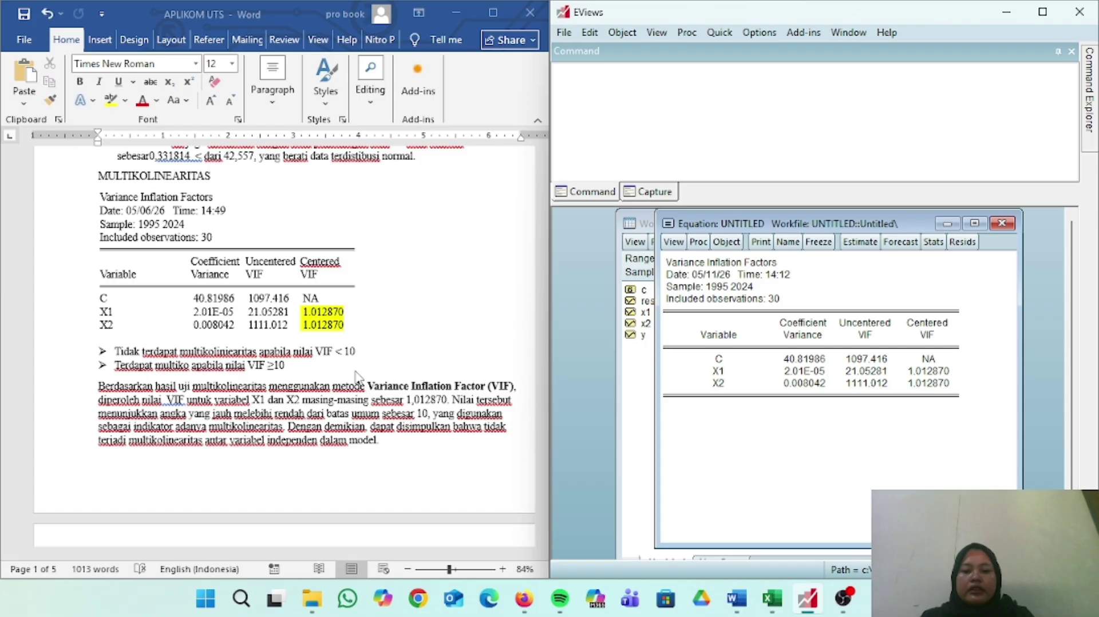
scroll(357, 377, "up", 1)
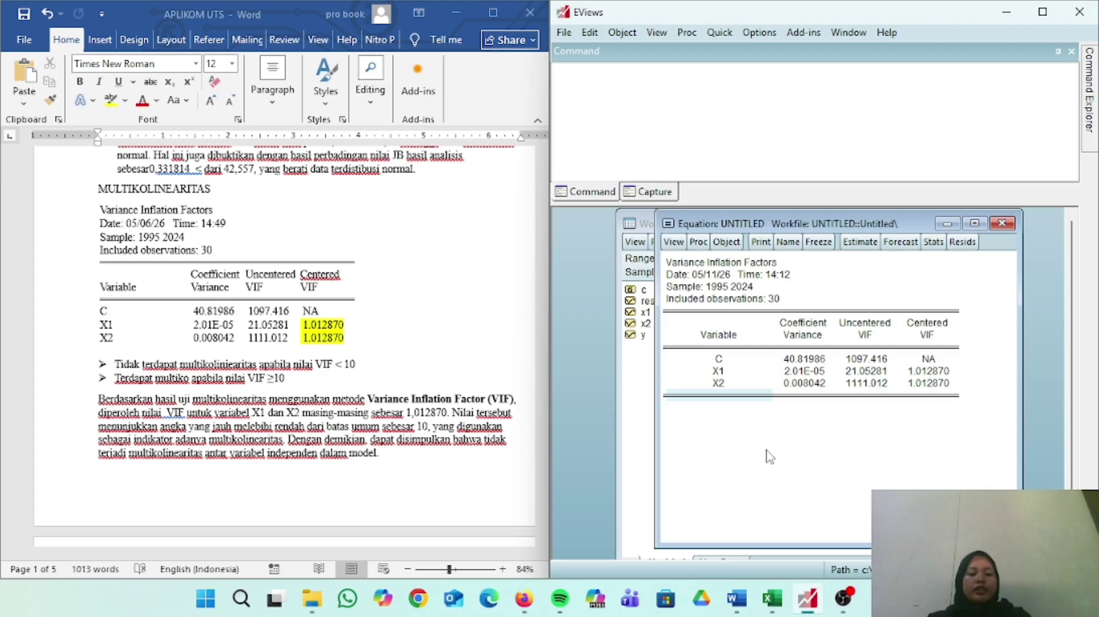
Re-estimate the equation in EViews and run a Glejser heteroskedasticity test with regressors c x1 x2.
left_click(866, 244)
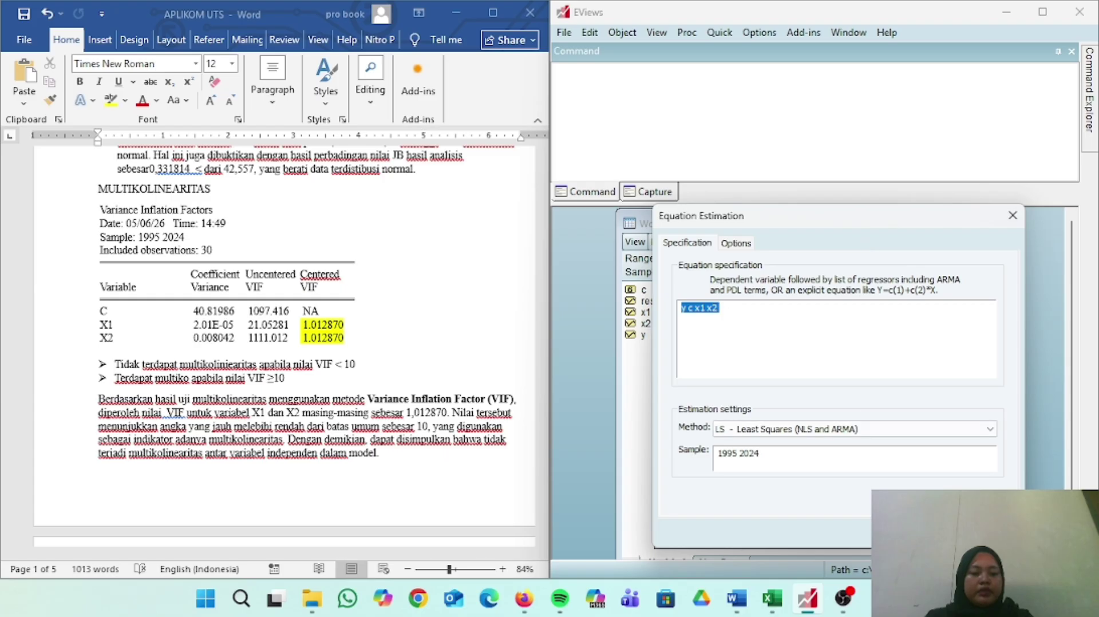
key("Return")
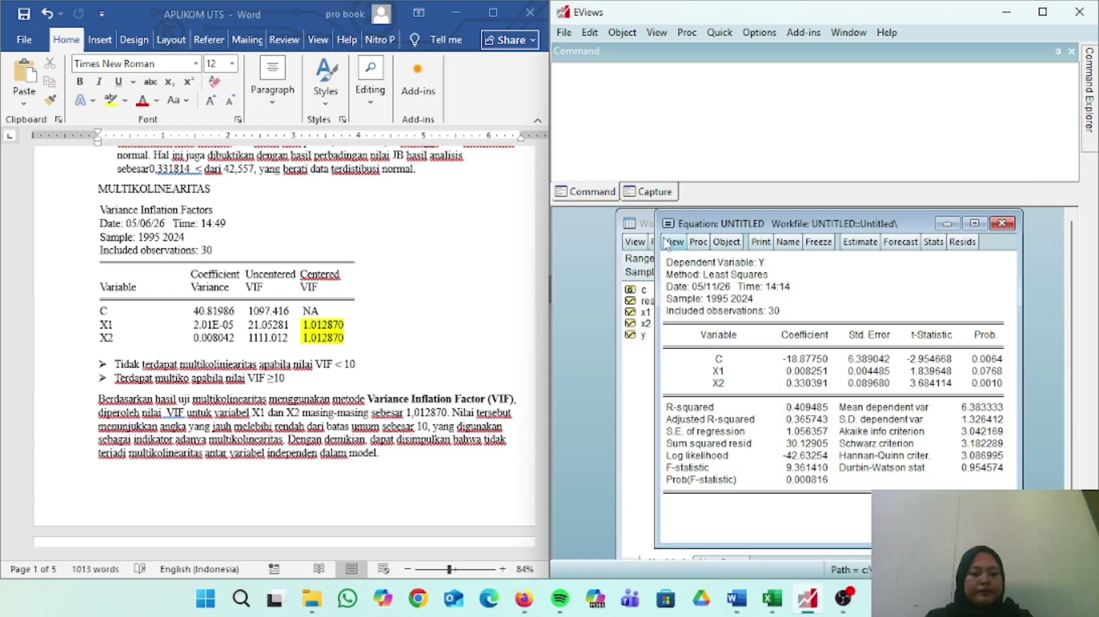
left_click(673, 242)
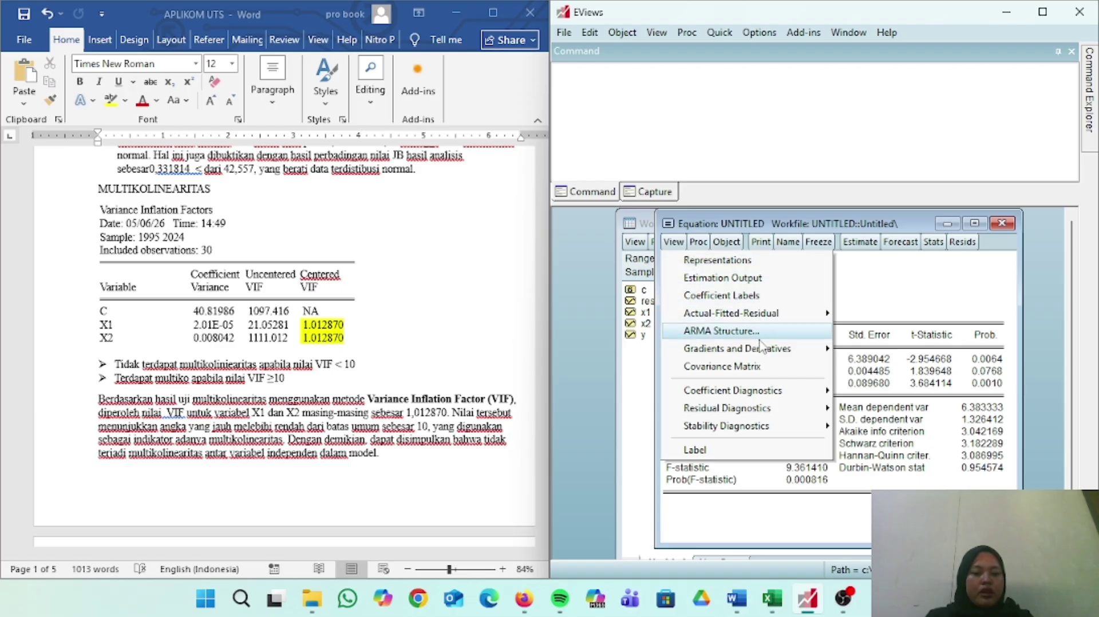
mouse_move(753, 413)
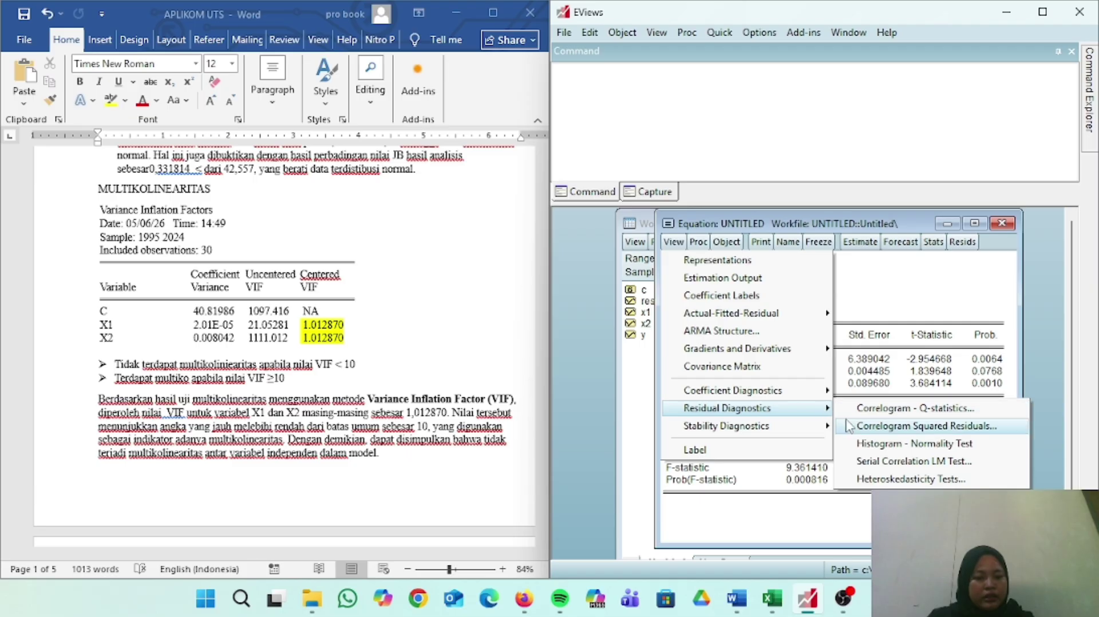
left_click(867, 481)
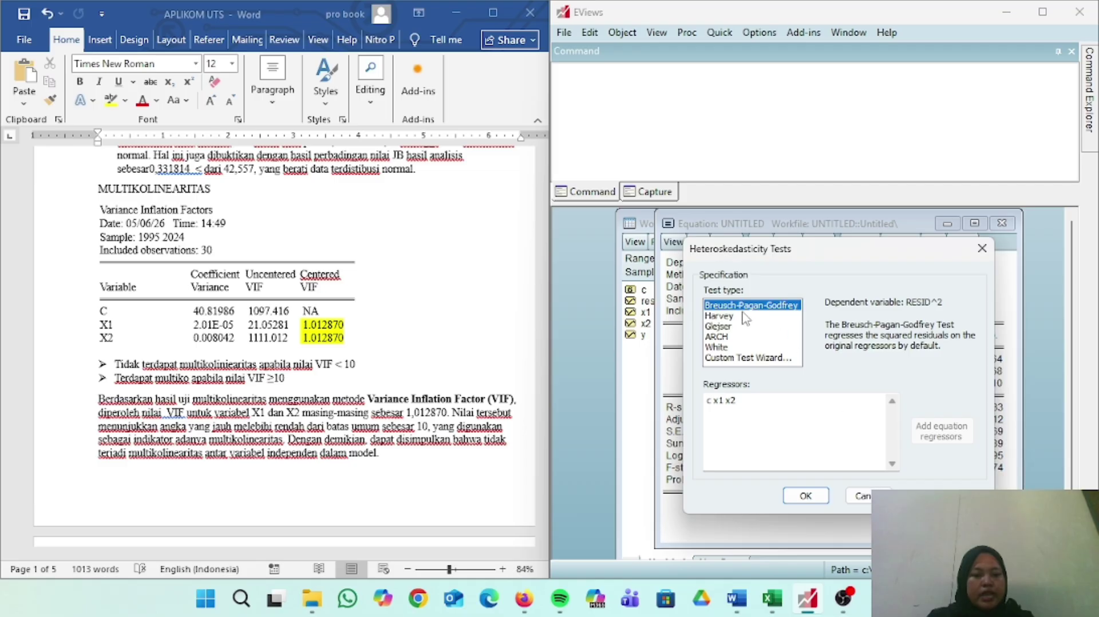
left_click(716, 330)
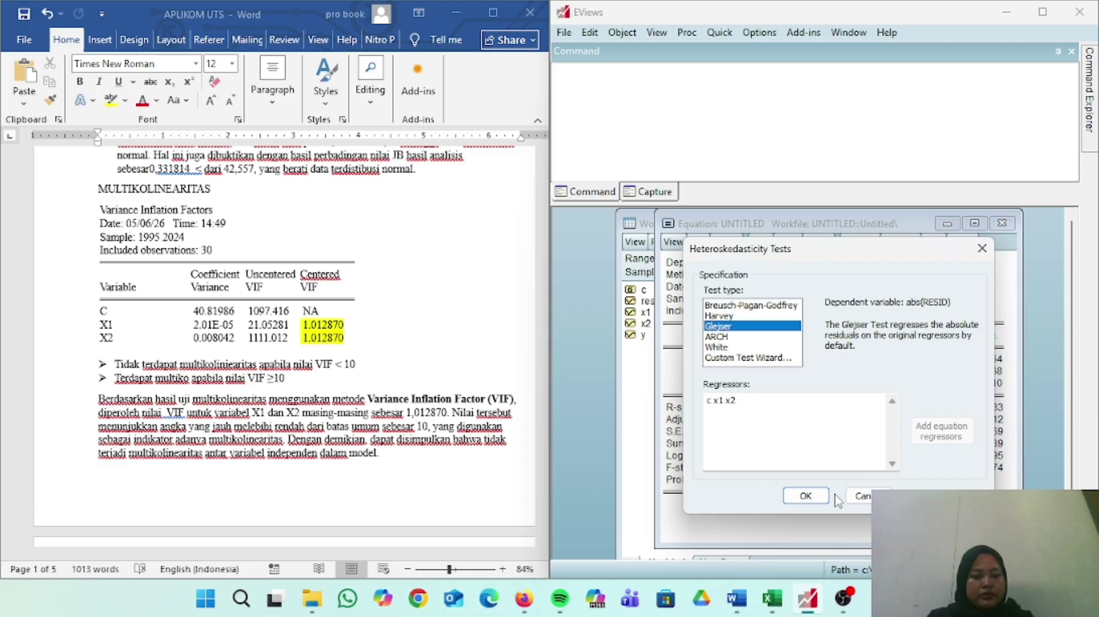
left_click(807, 497)
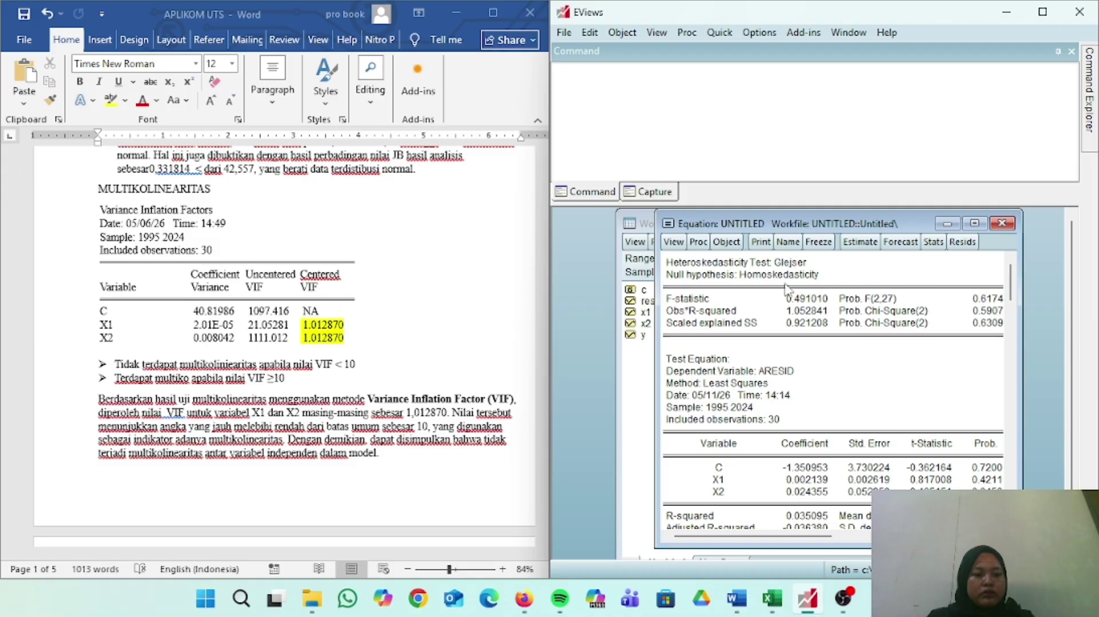
Review the report's HETERO section and compare its hypothesis wording with the other test sections.
scroll(208, 441, "down", 3)
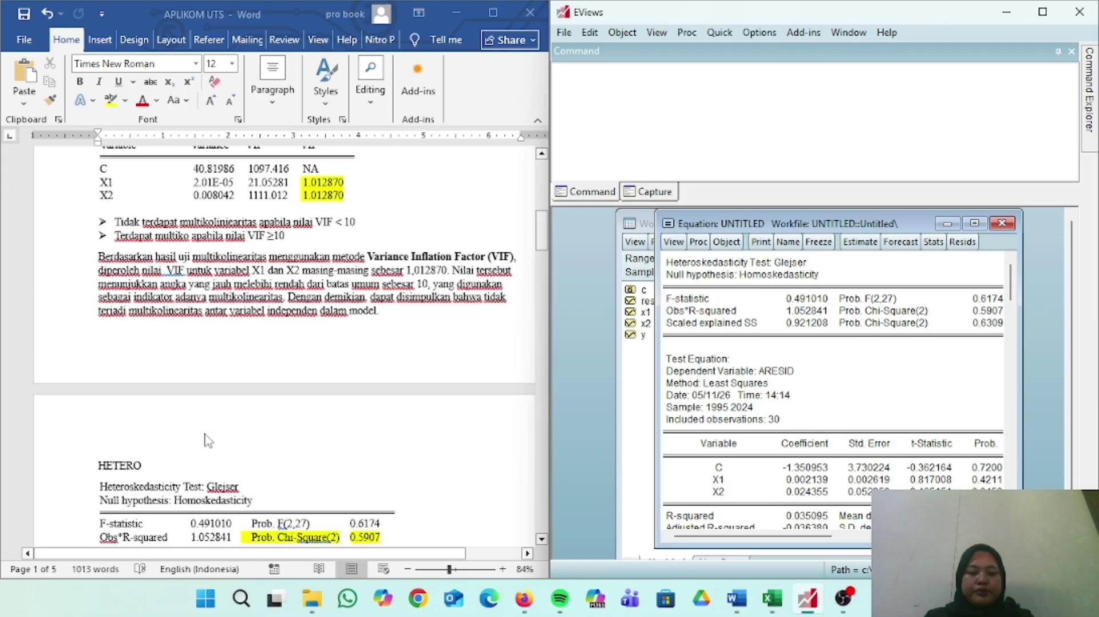
scroll(207, 441, "down", 6)
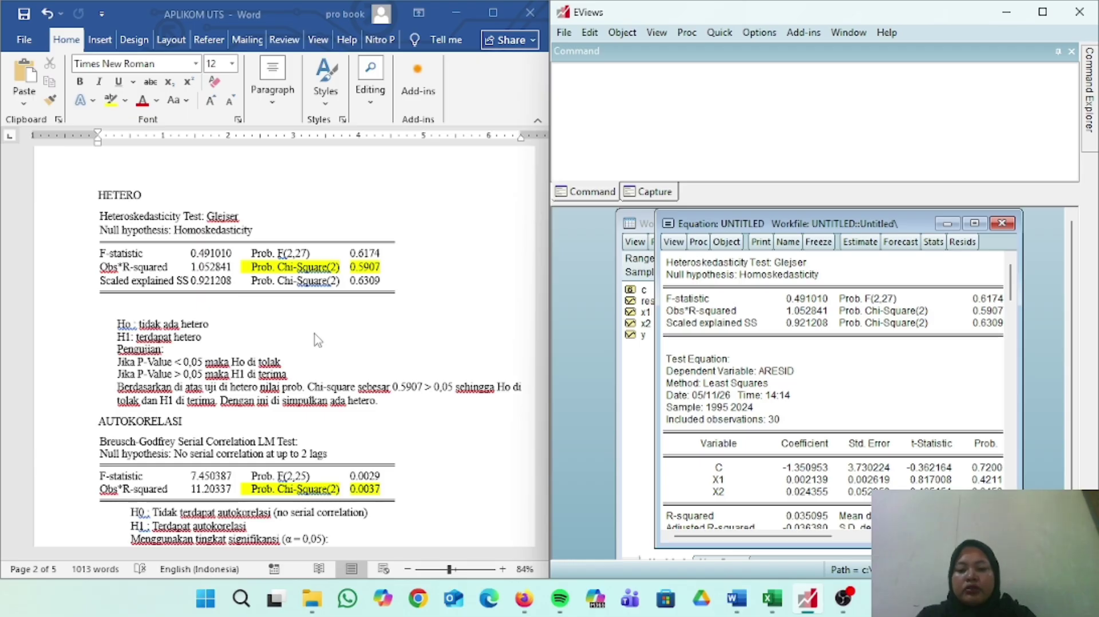
left_click(246, 374)
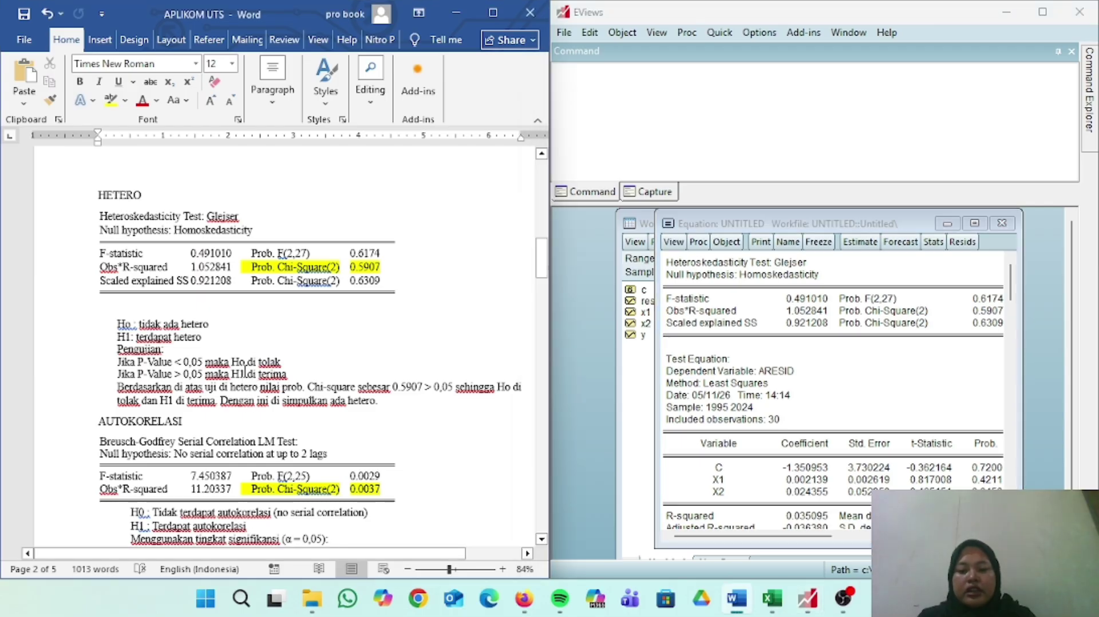
scroll(247, 374, "down", 15)
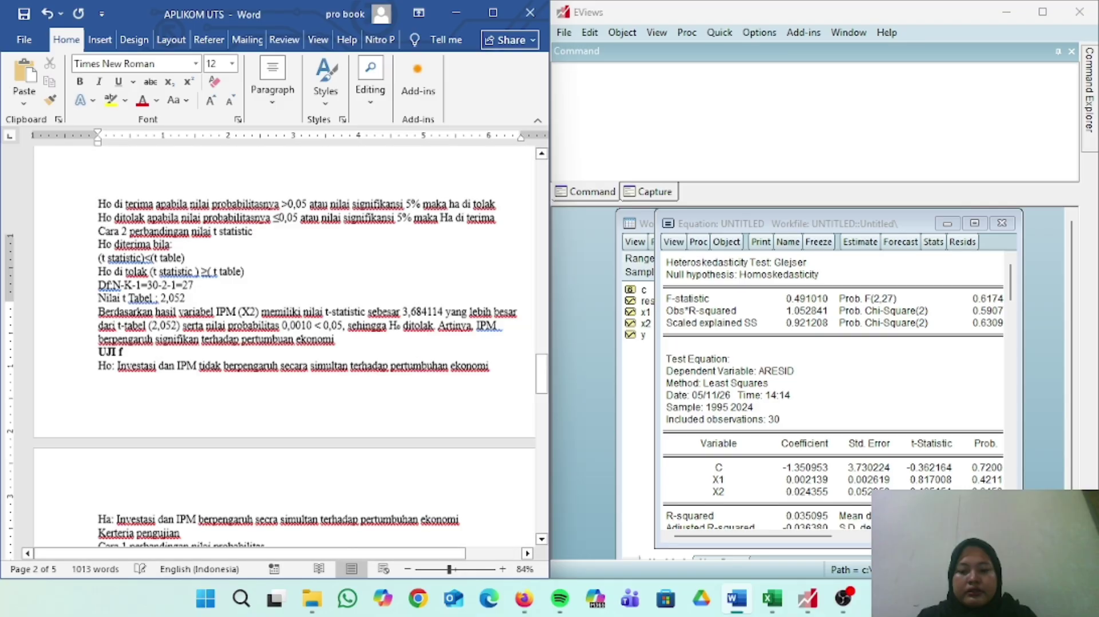
scroll(395, 522, "down", 3)
scroll(289, 297, "up", 10)
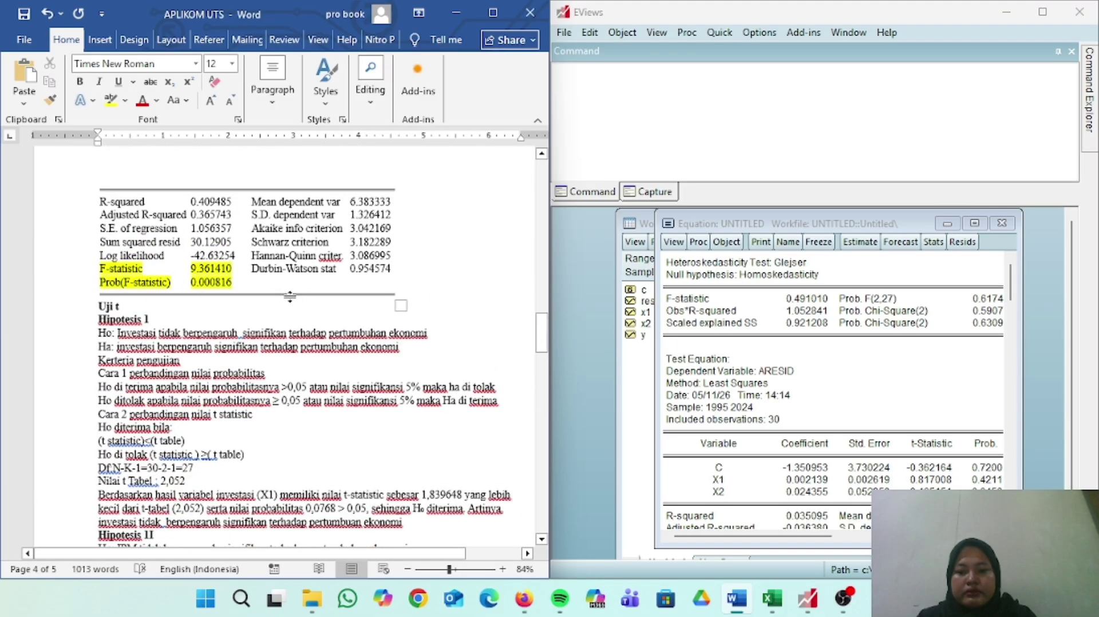
scroll(290, 297, "up", 8)
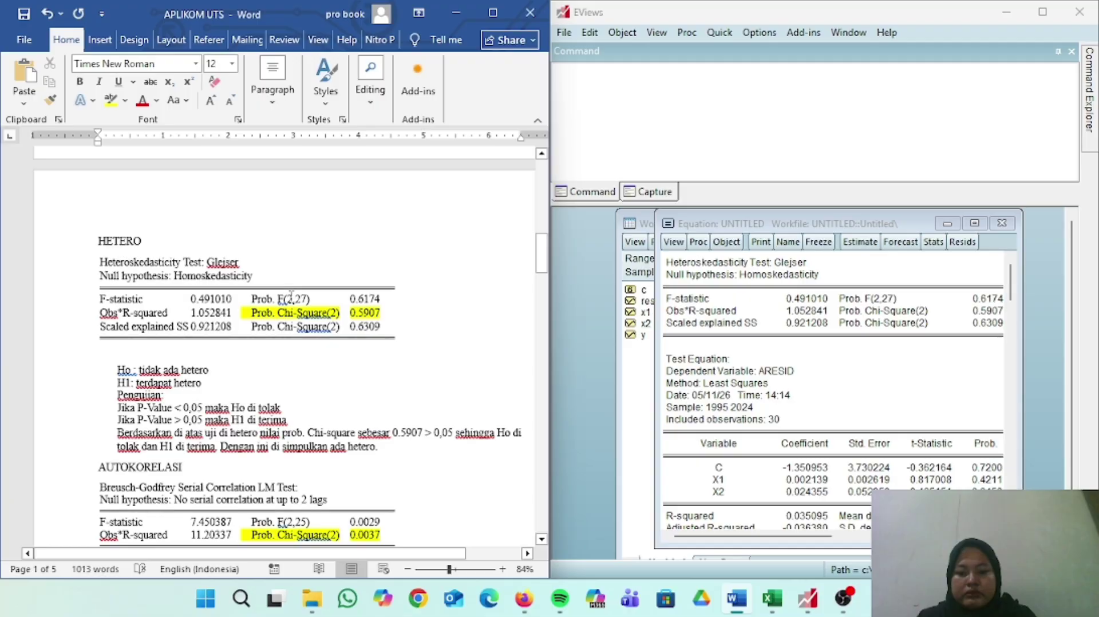
scroll(291, 297, "up", 8)
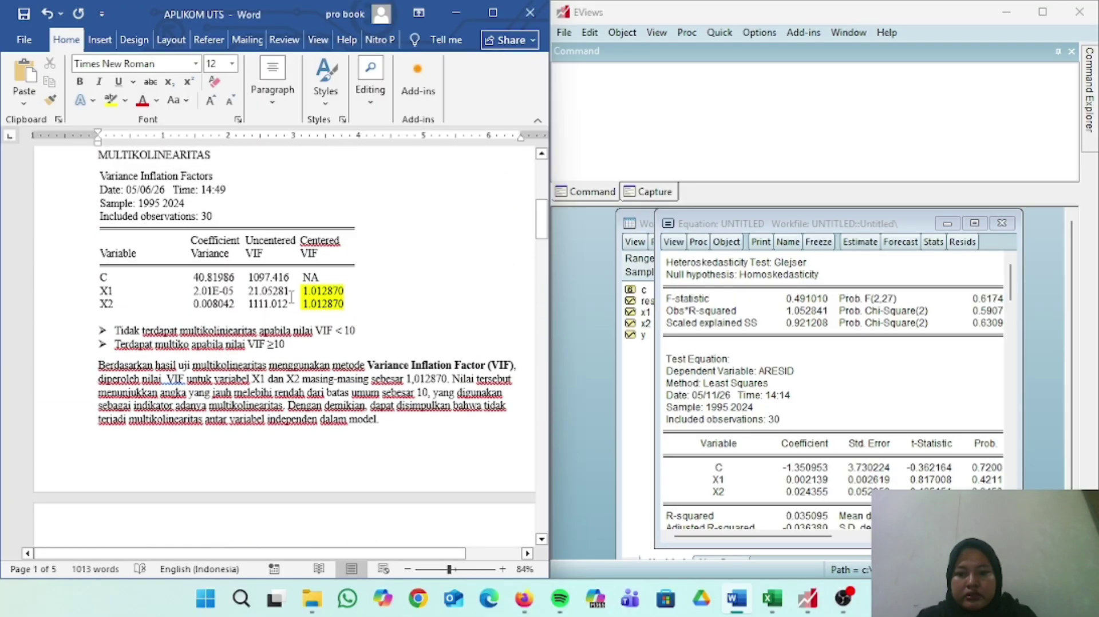
scroll(291, 296, "up", 4)
scroll(292, 296, "down", 6)
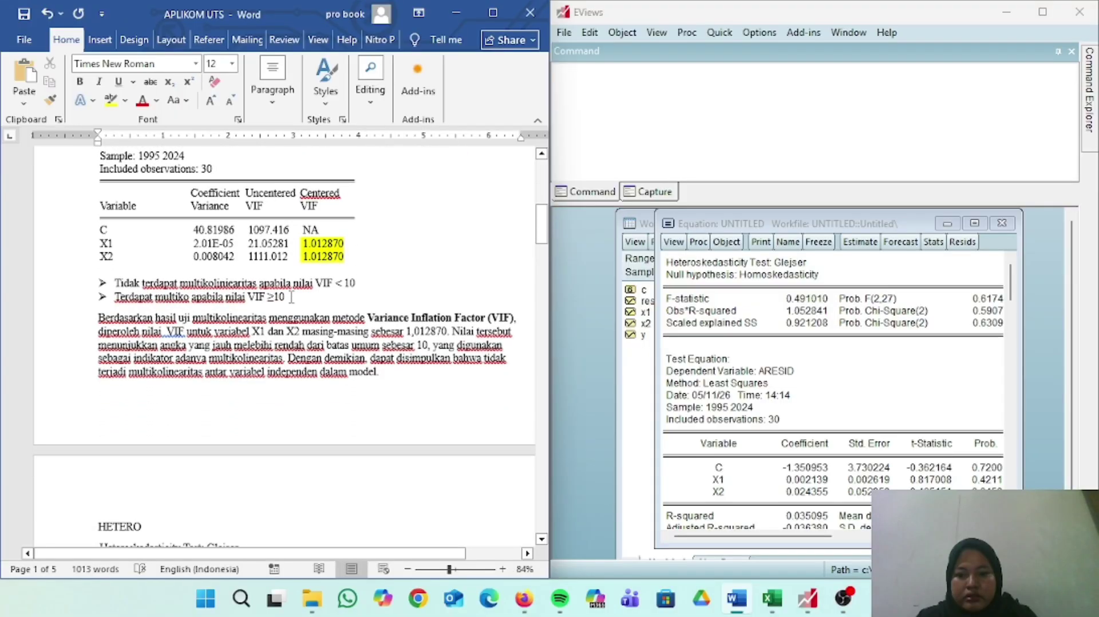
scroll(291, 296, "down", 7)
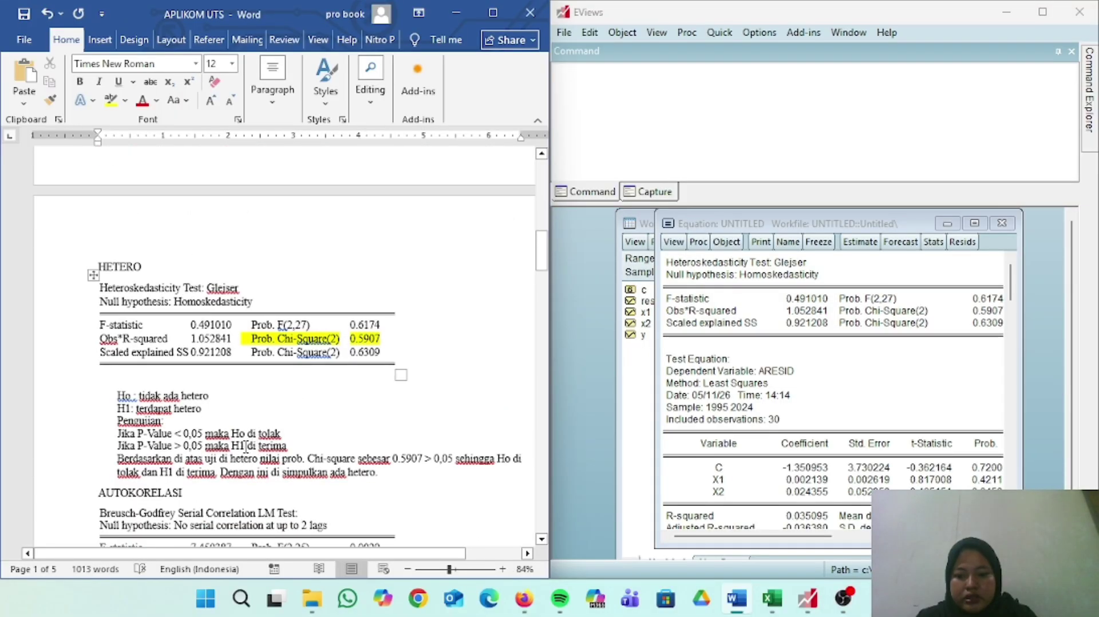
Replace H1 with Ha in the HETERO section's criterion line for P-Value > 0,05.
left_click(246, 446)
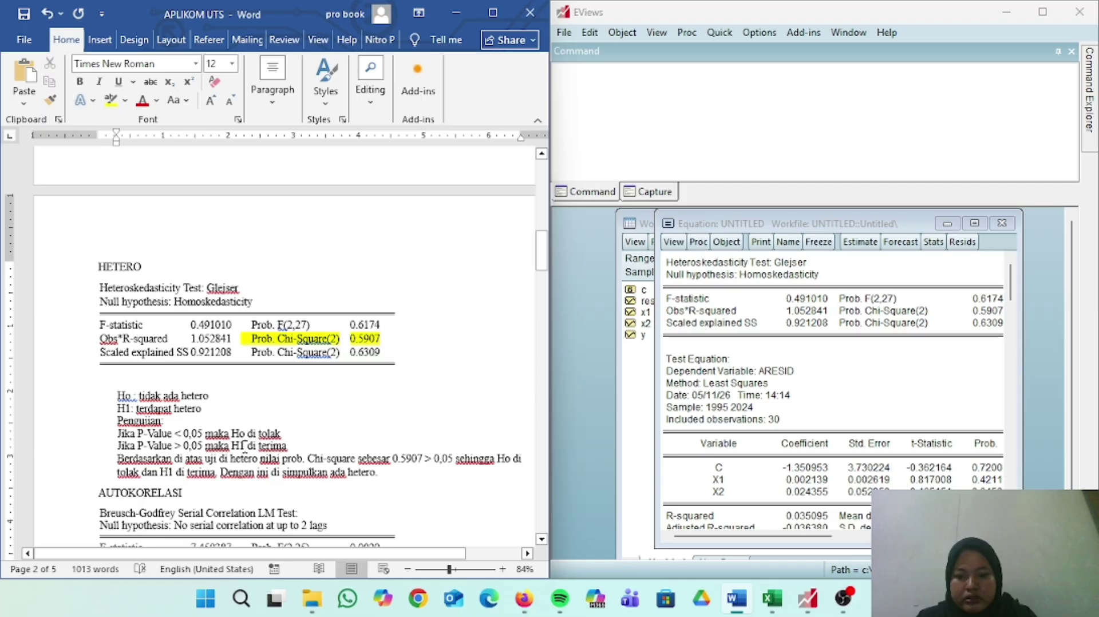
double_click(238, 446)
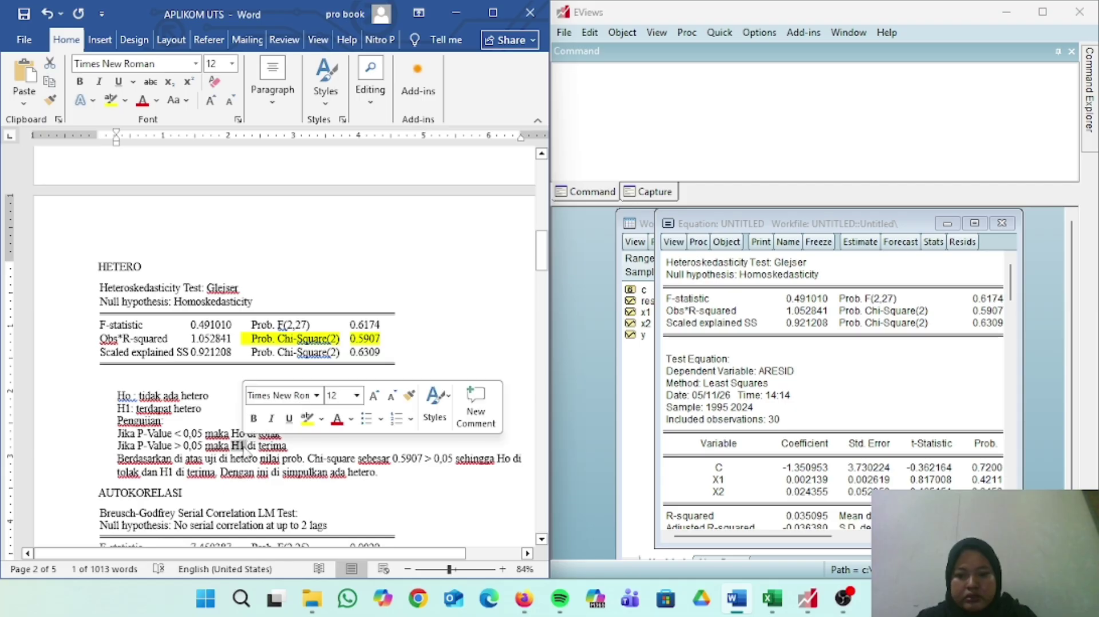
type("ha")
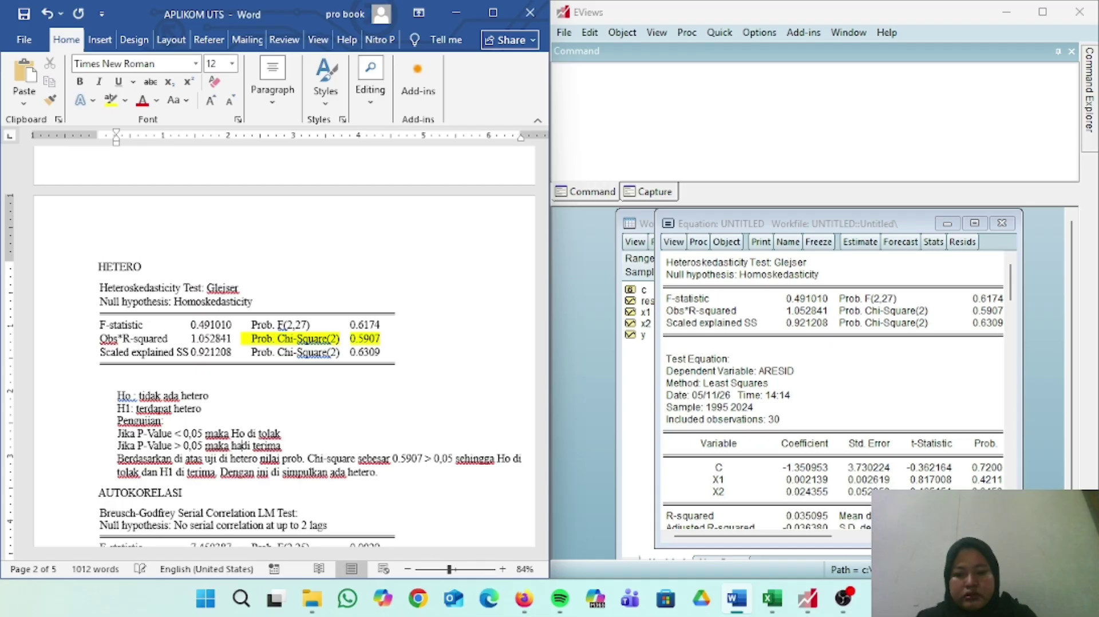
key("BackSpace")
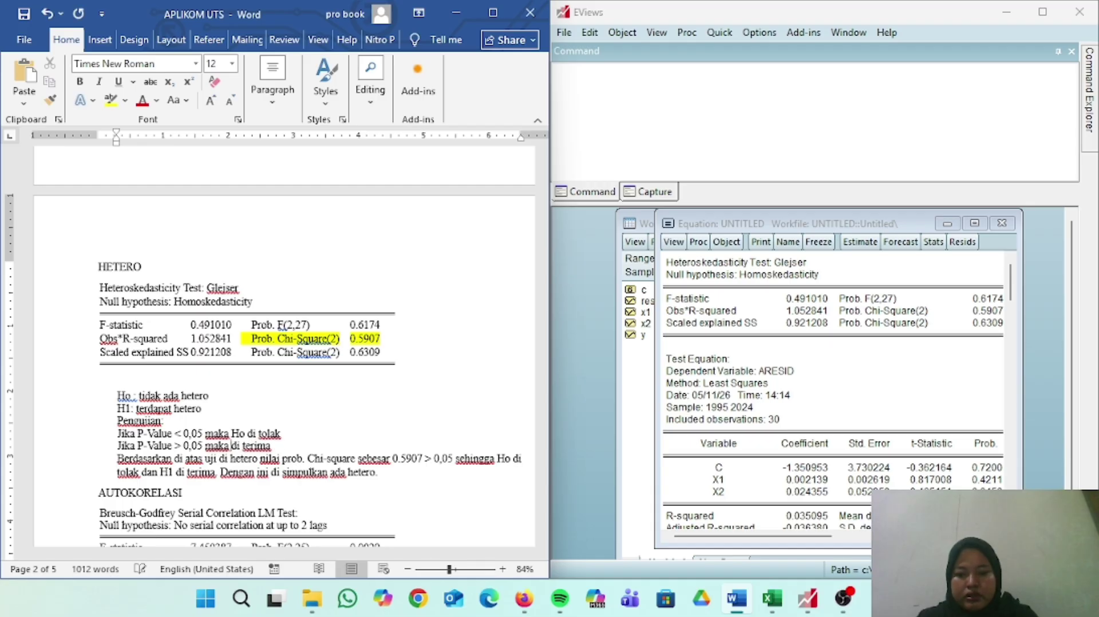
type("a")
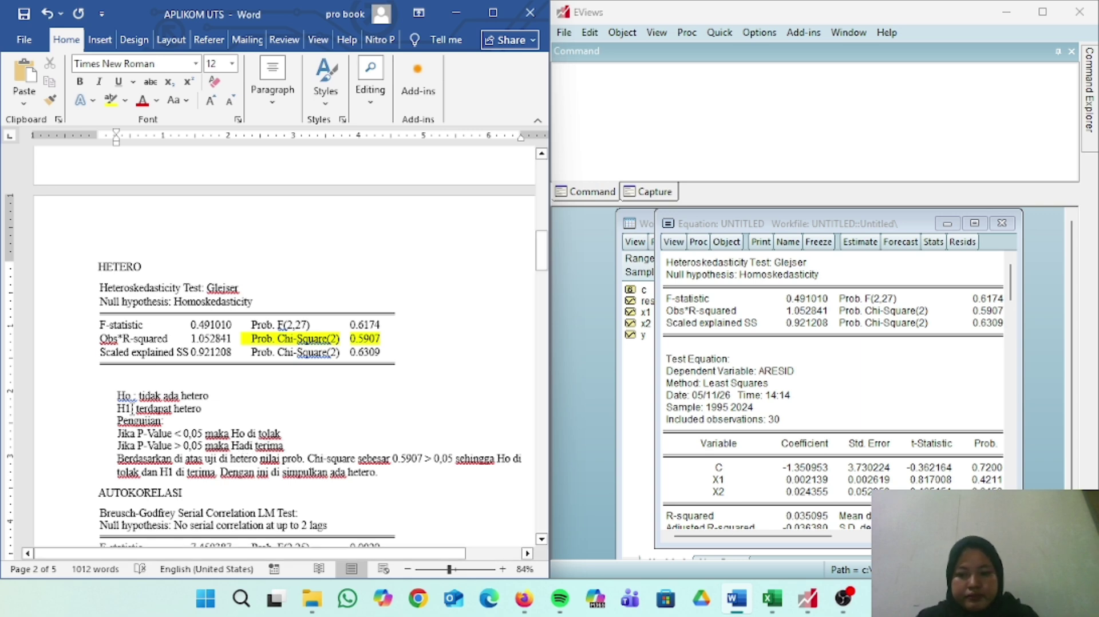
Change the H1 label of the "terdapat hetero" hypothesis to Ha.
left_click(125, 408)
key("BackSpace")
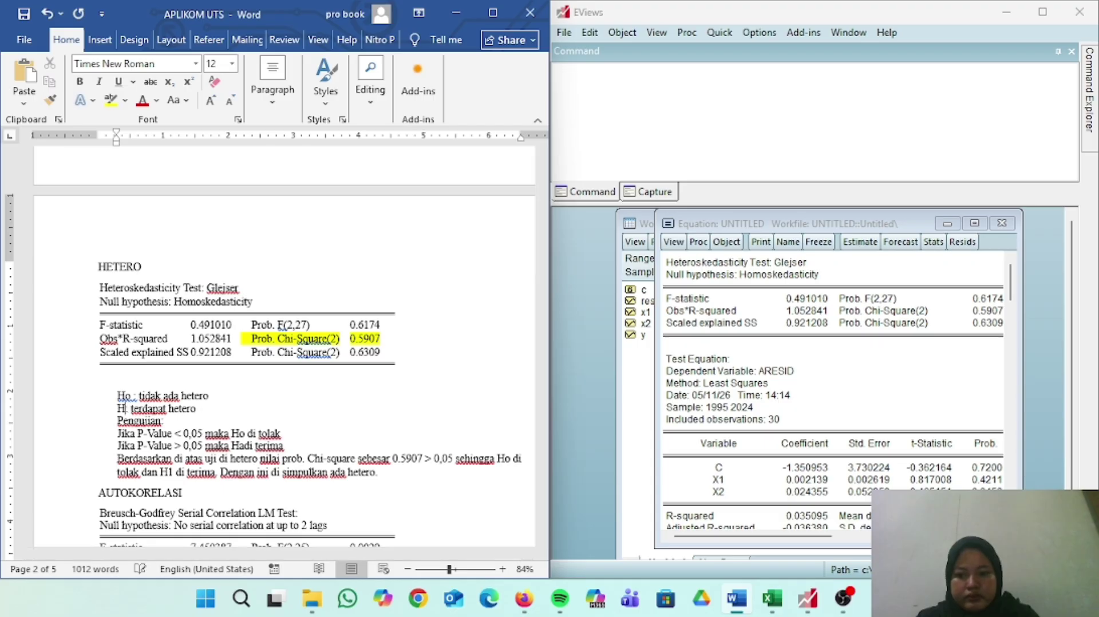
type("a")
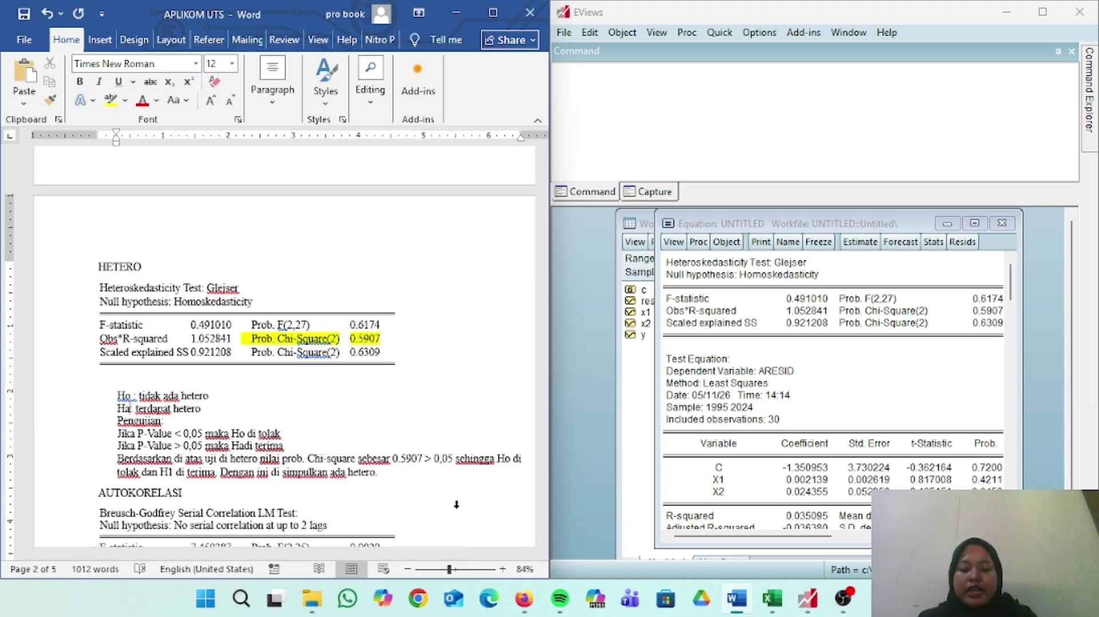
Bring the report's AUTOKORELASI section into view and re-estimate the least squares equation in EViews with its existing specification.
scroll(457, 504, "down", 4)
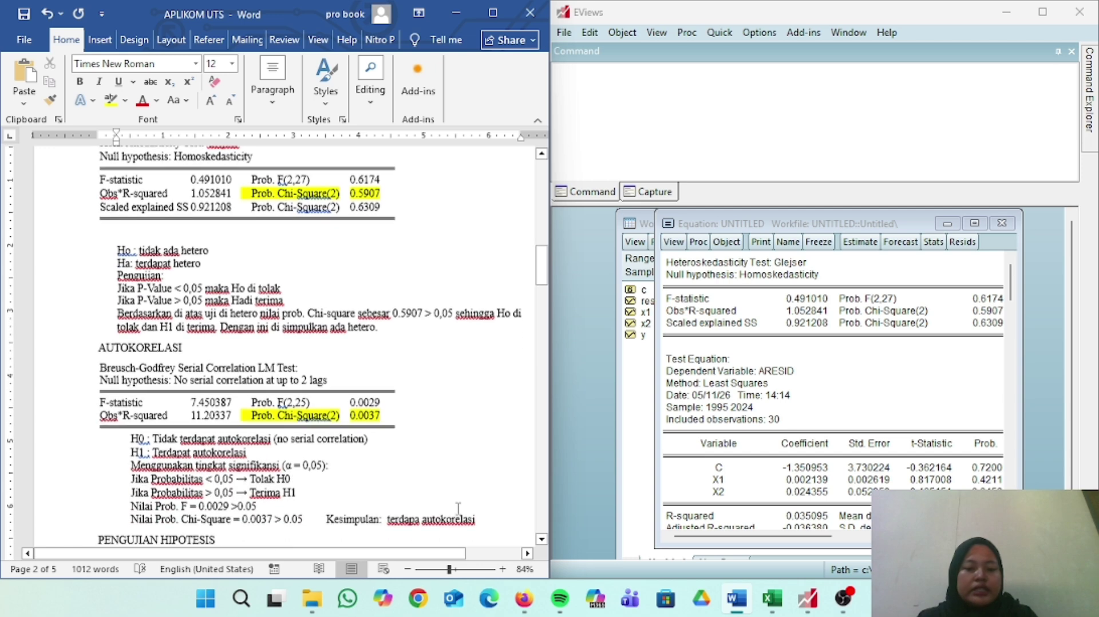
left_click(875, 387)
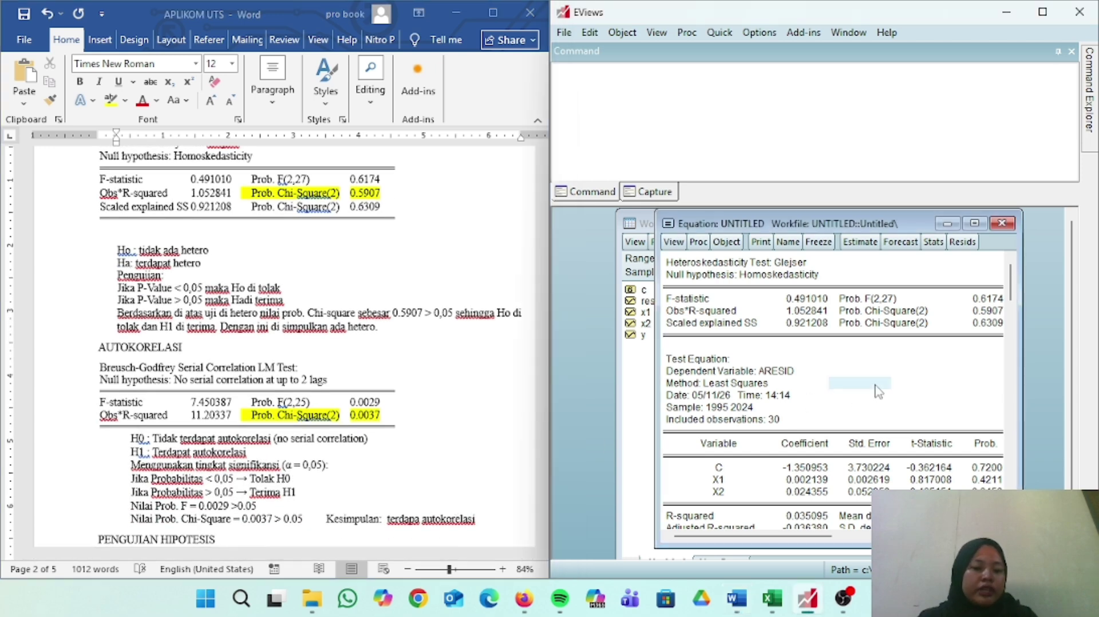
left_click(869, 243)
key("Return")
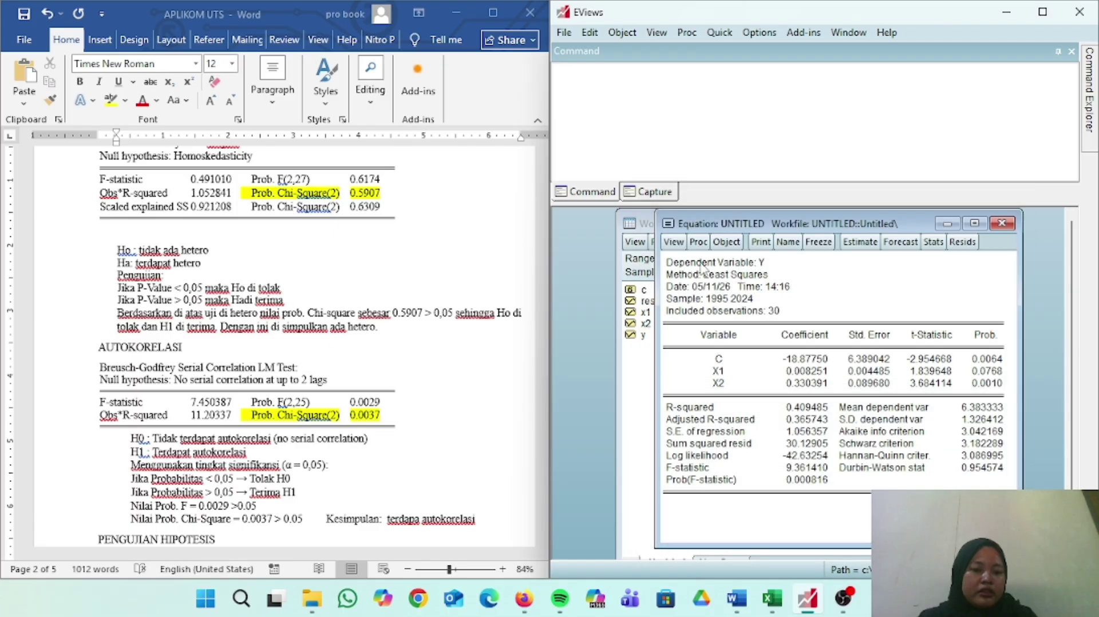
Run the Serial Correlation LM Test on the equation with 2 lags and compare it with the report's AUTOKORELASI table.
left_click(673, 242)
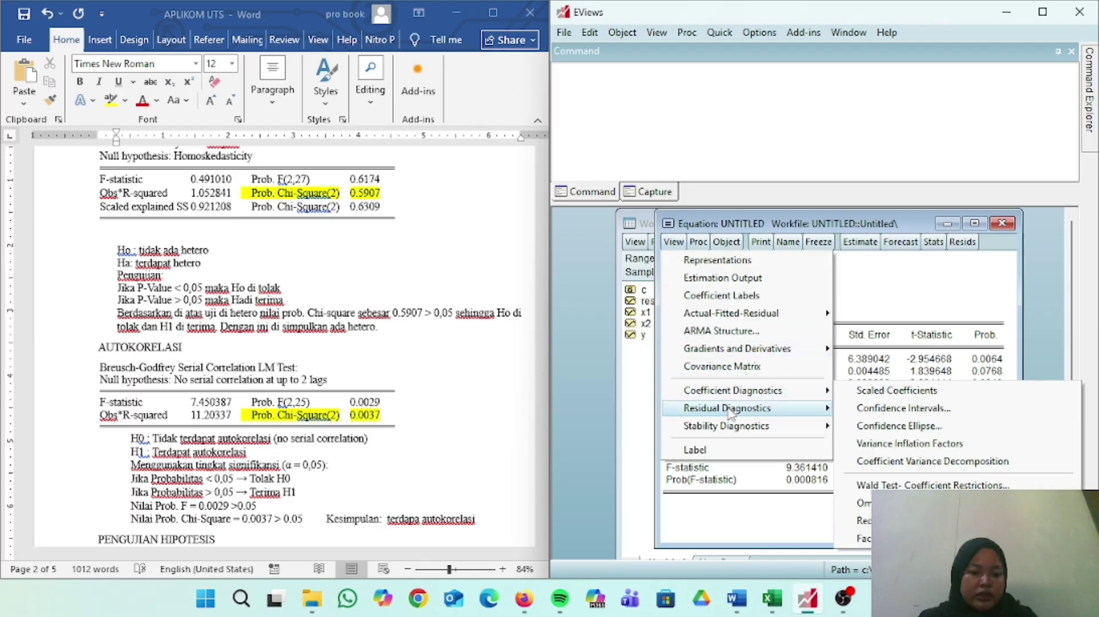
mouse_move(733, 408)
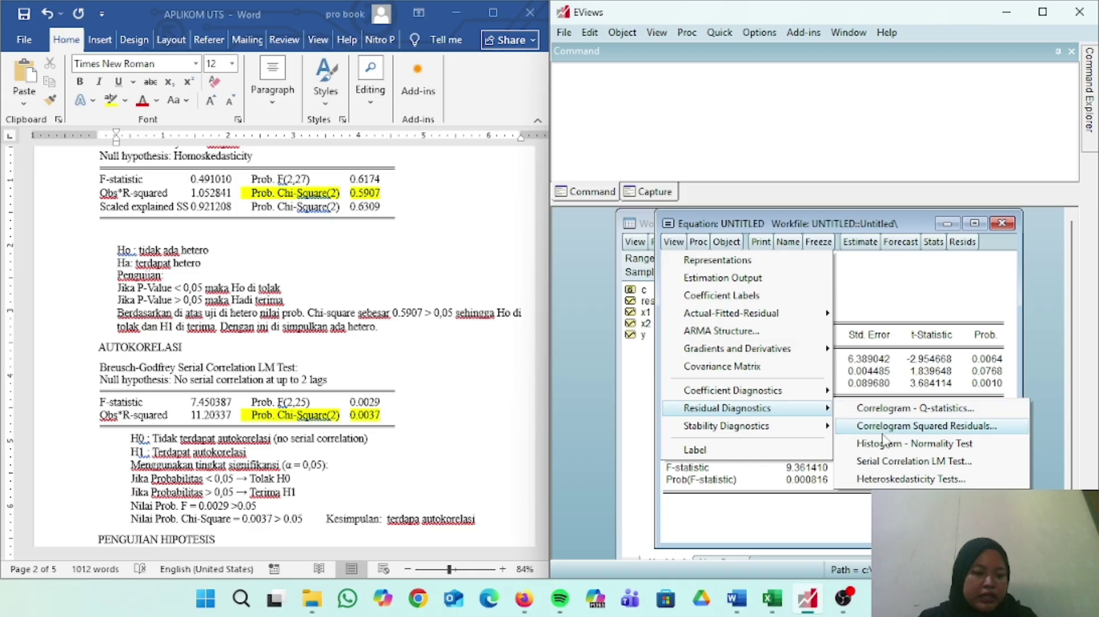
left_click(892, 462)
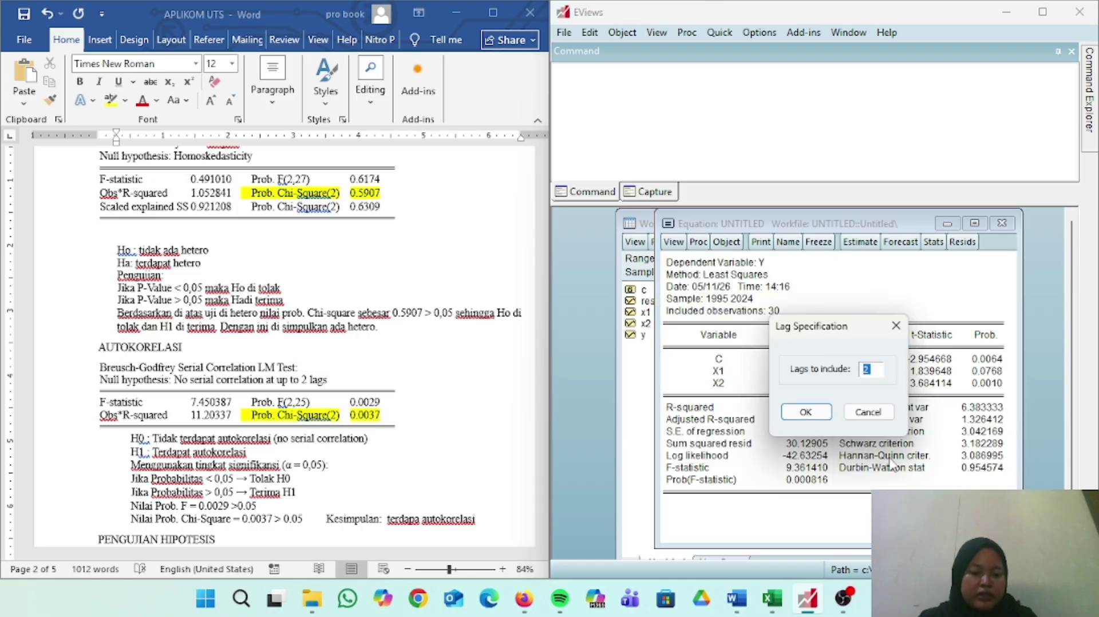
left_click(808, 413)
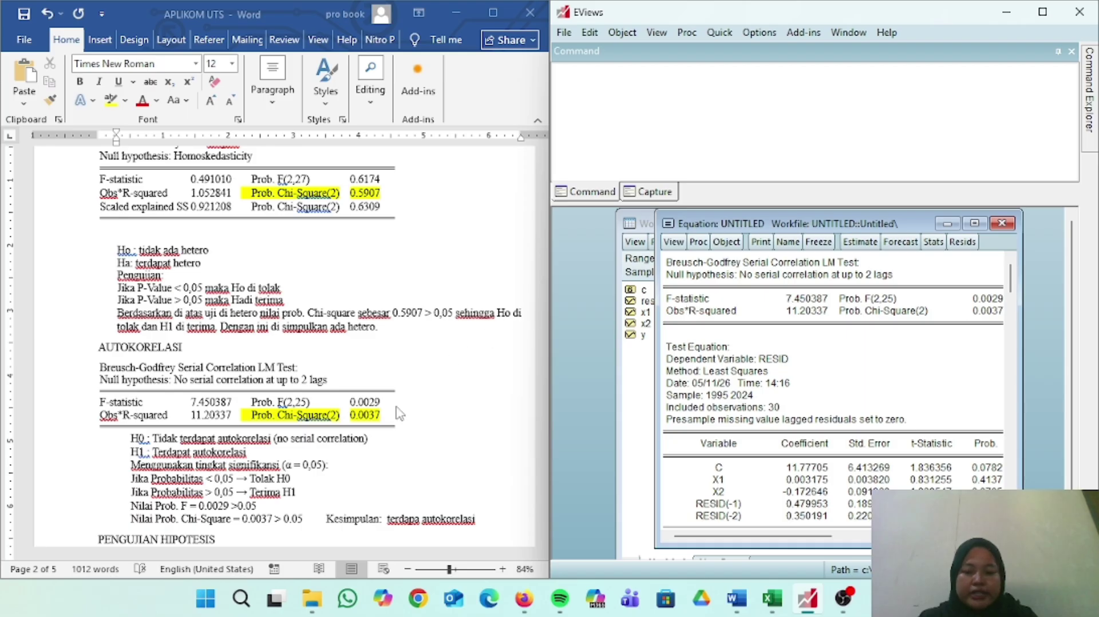
scroll(399, 414, "down", 1)
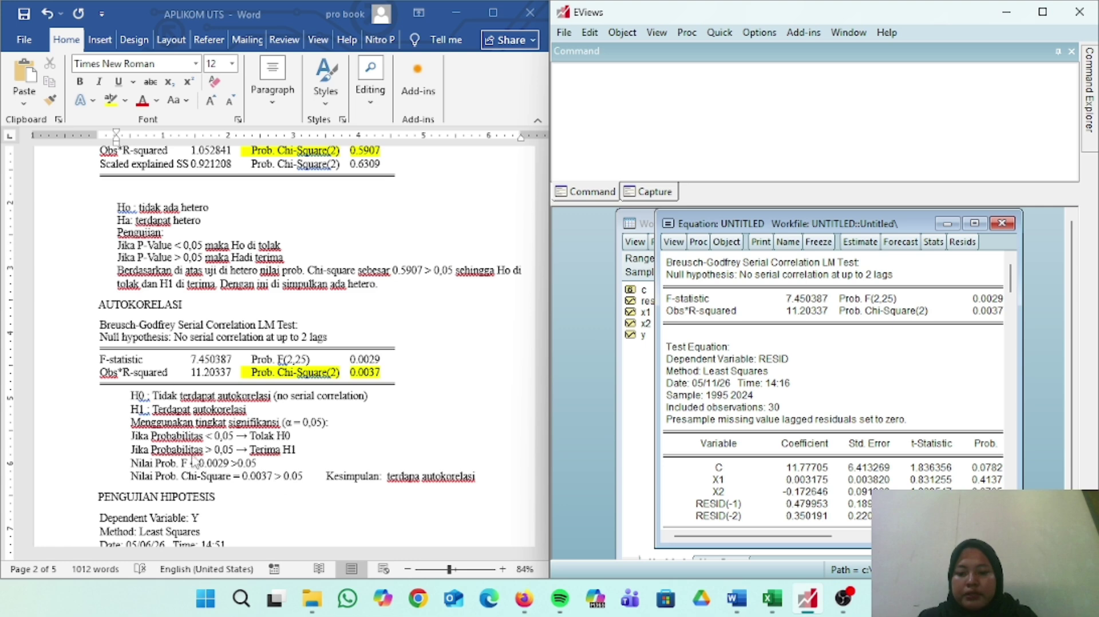
left_click(281, 474)
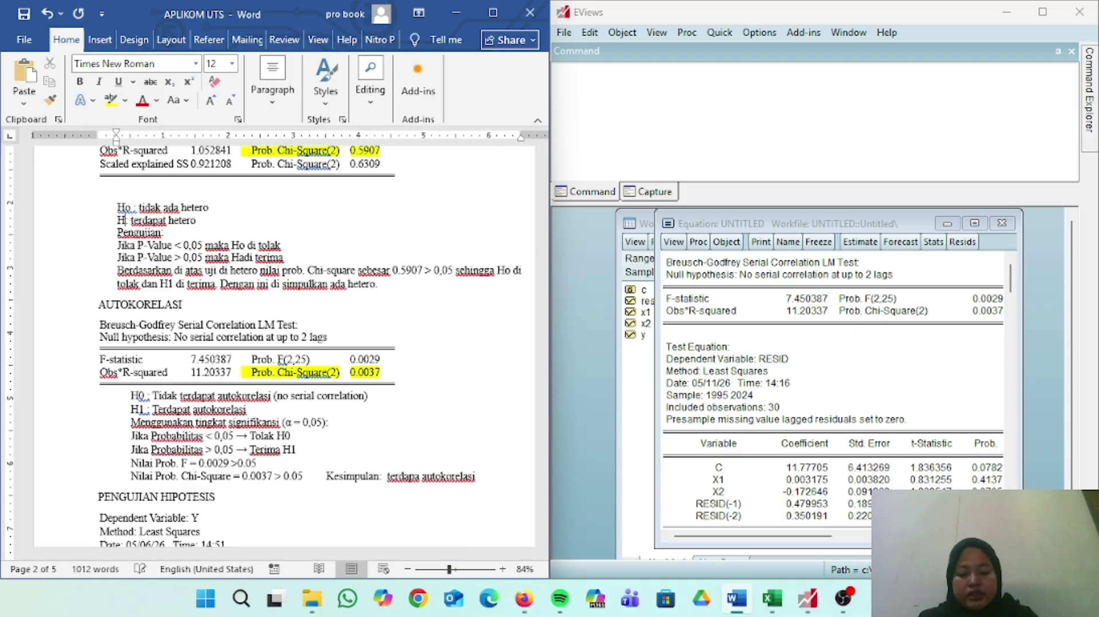
type(":")
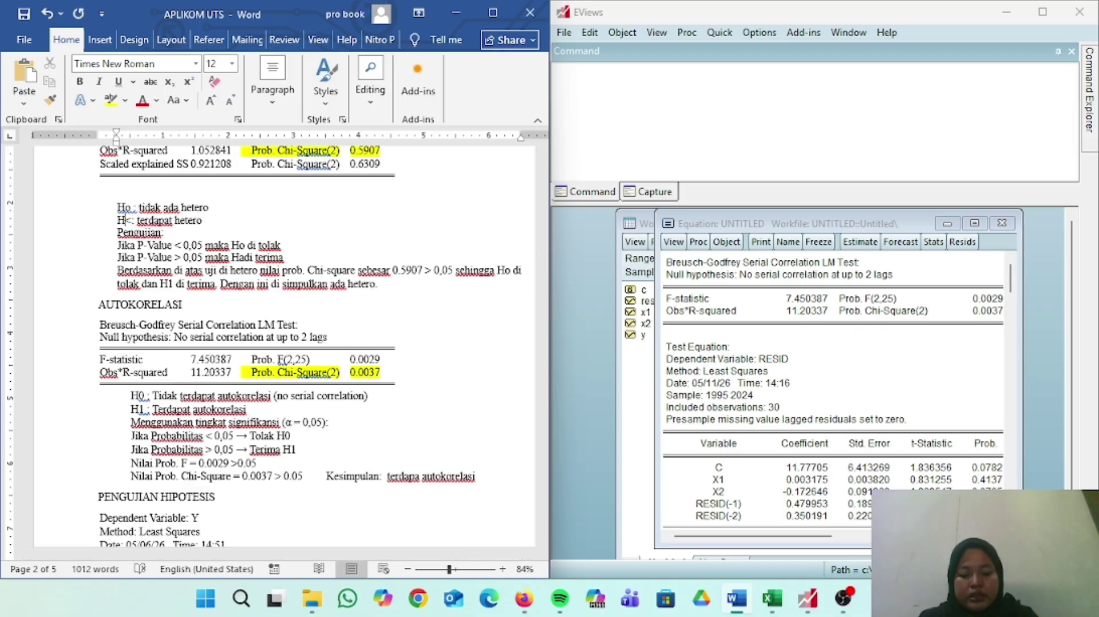
key("BackSpace")
key("BackSpace")
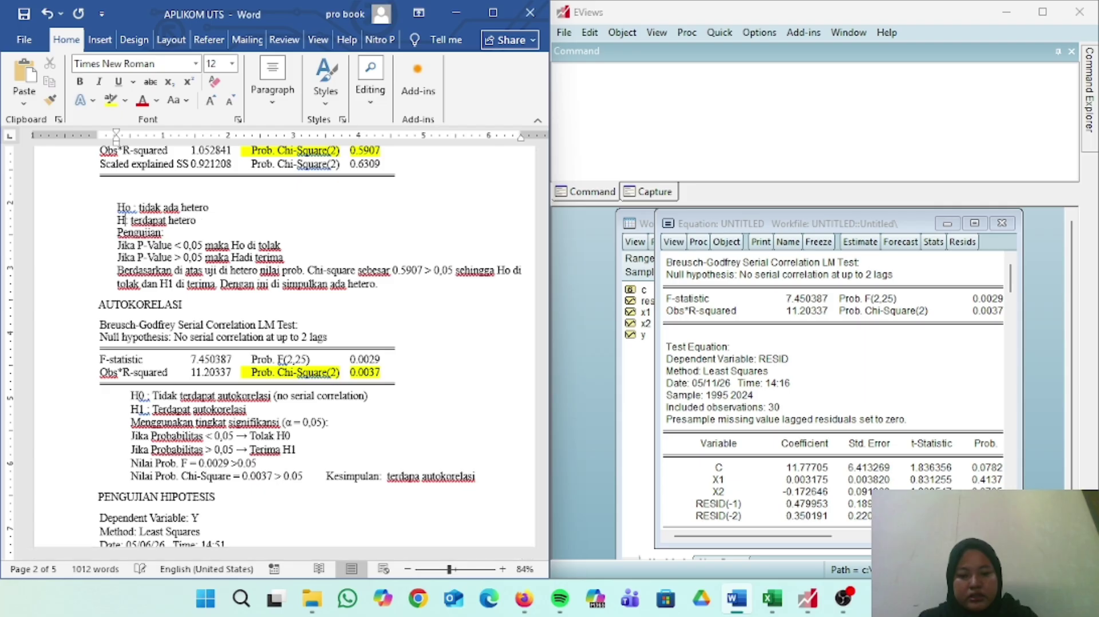
key("BackSpace")
key("BackSpace")
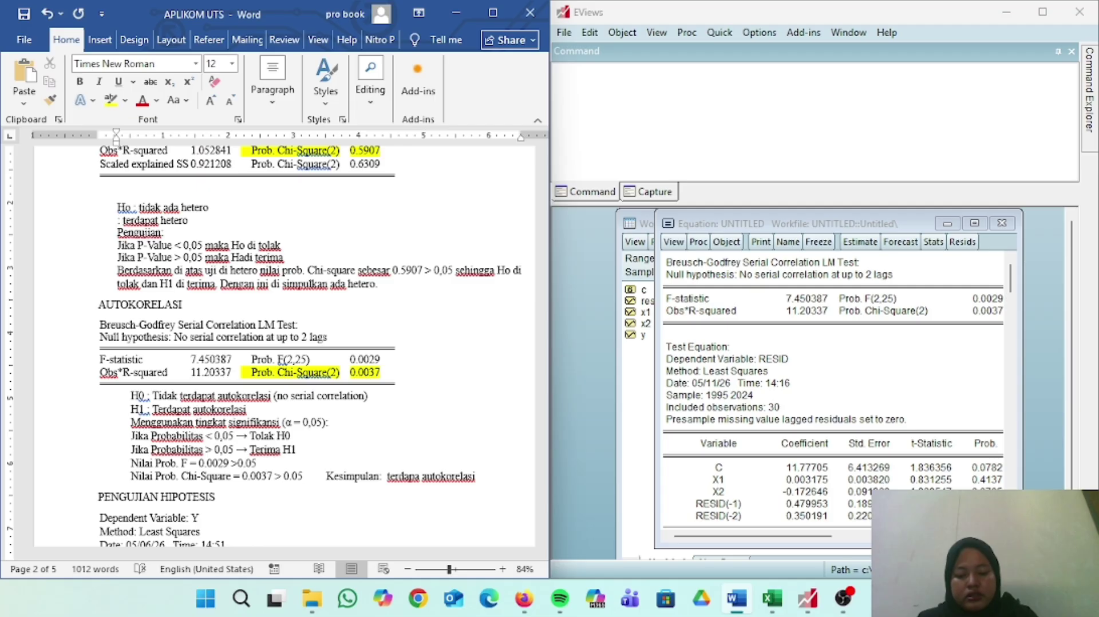
type("Ha")
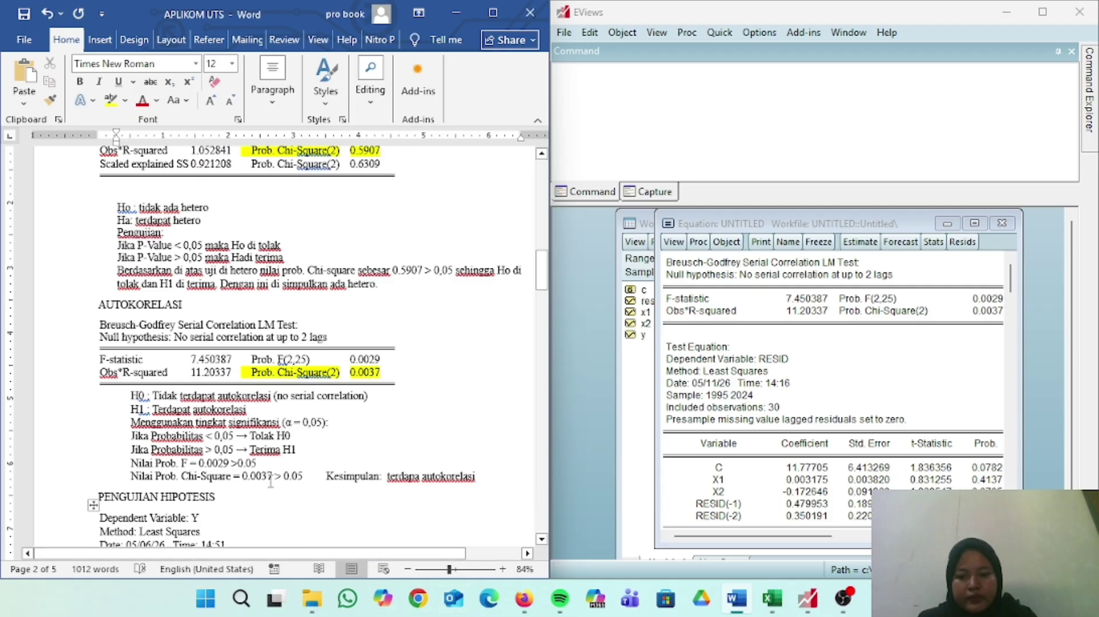
In the AUTOKORELASI section, change the Prob. F and Prob. Chi-Square comparison signs to < and insert "tidak" before the conclusion's "terdapa autokorelasi".
left_click(281, 476)
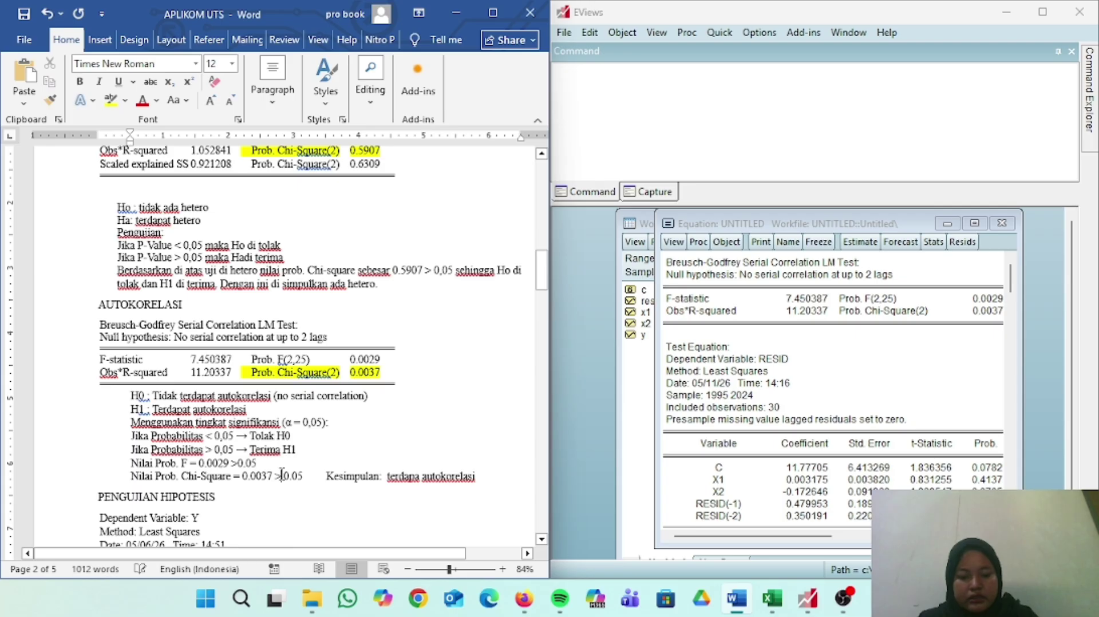
key("BackSpace")
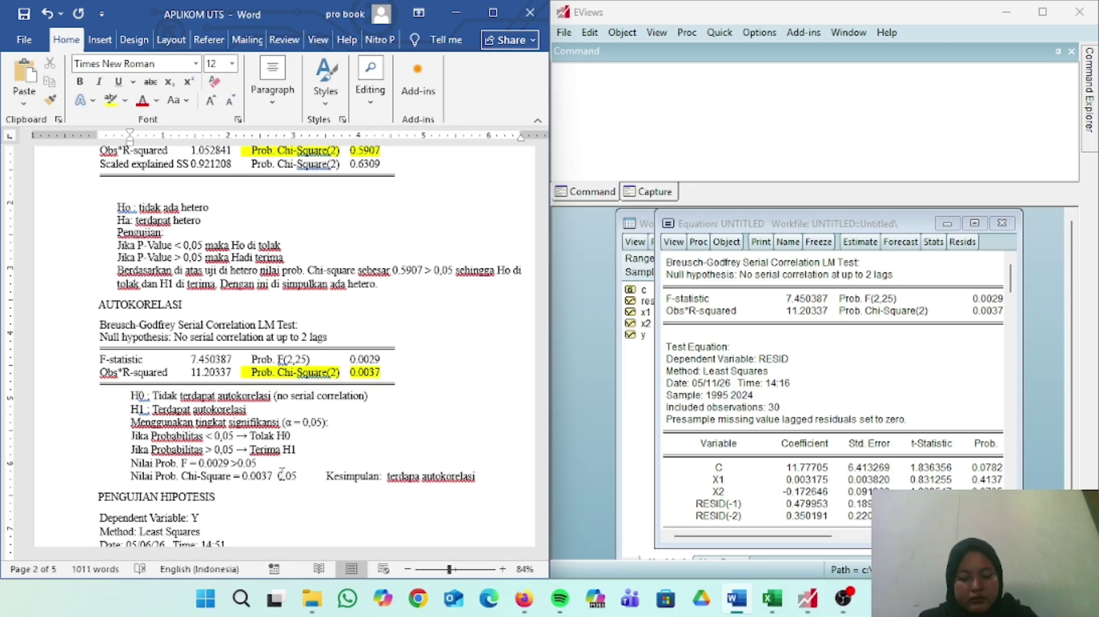
type("<")
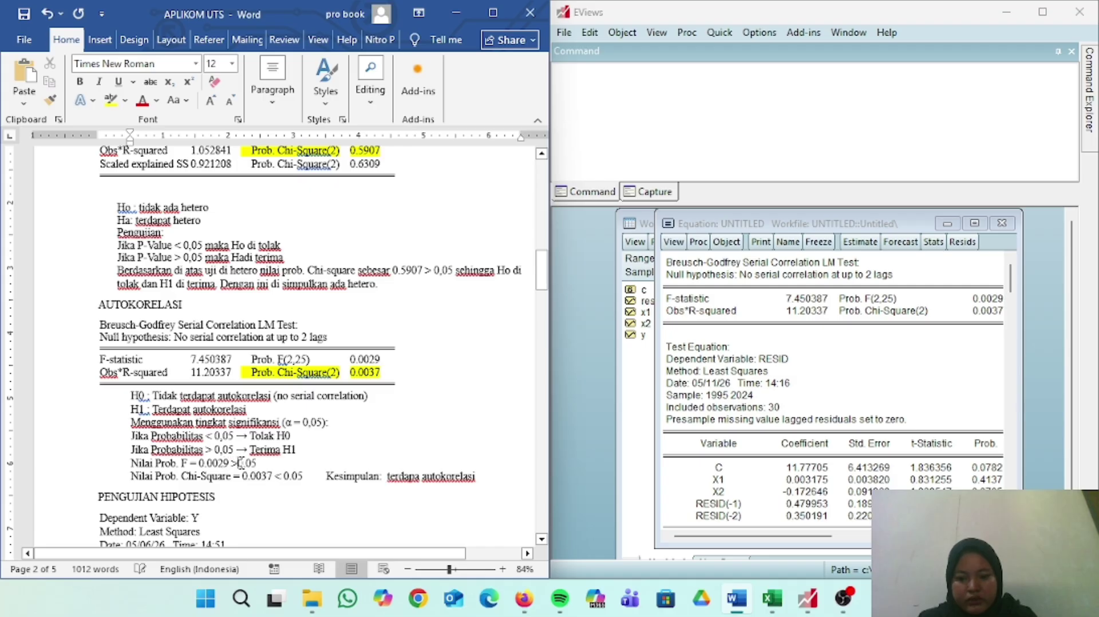
key("BackSpace")
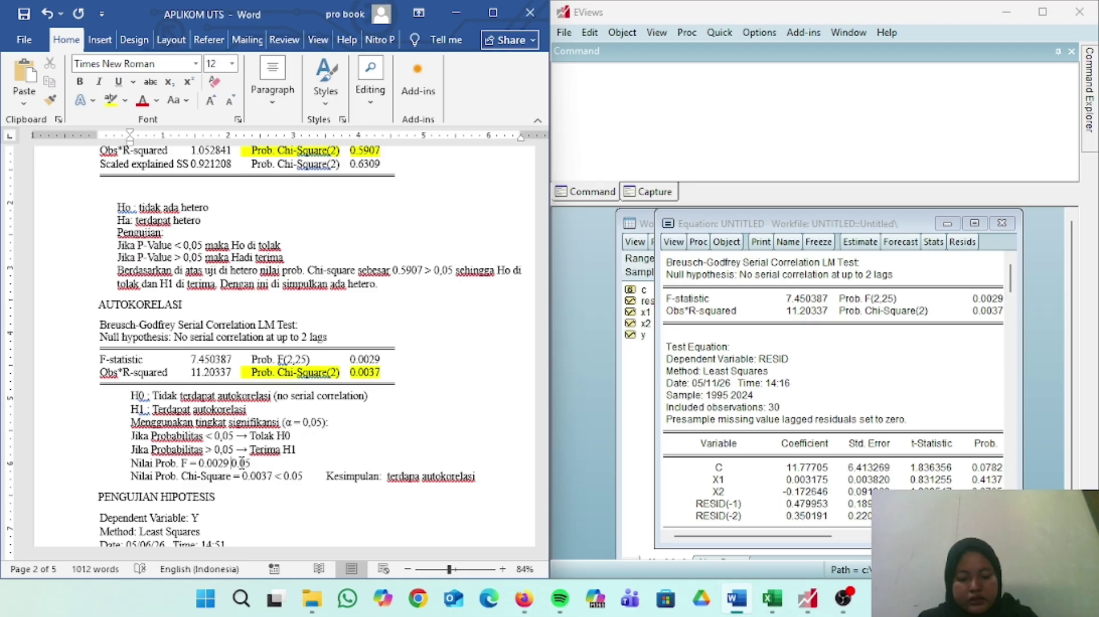
type("<")
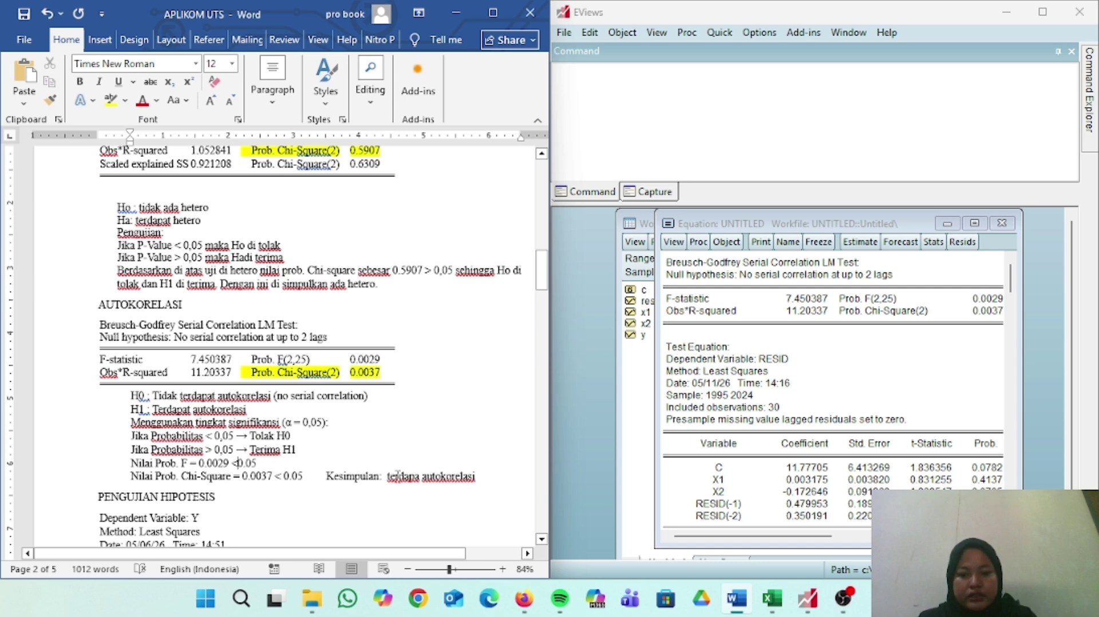
type(": tida")
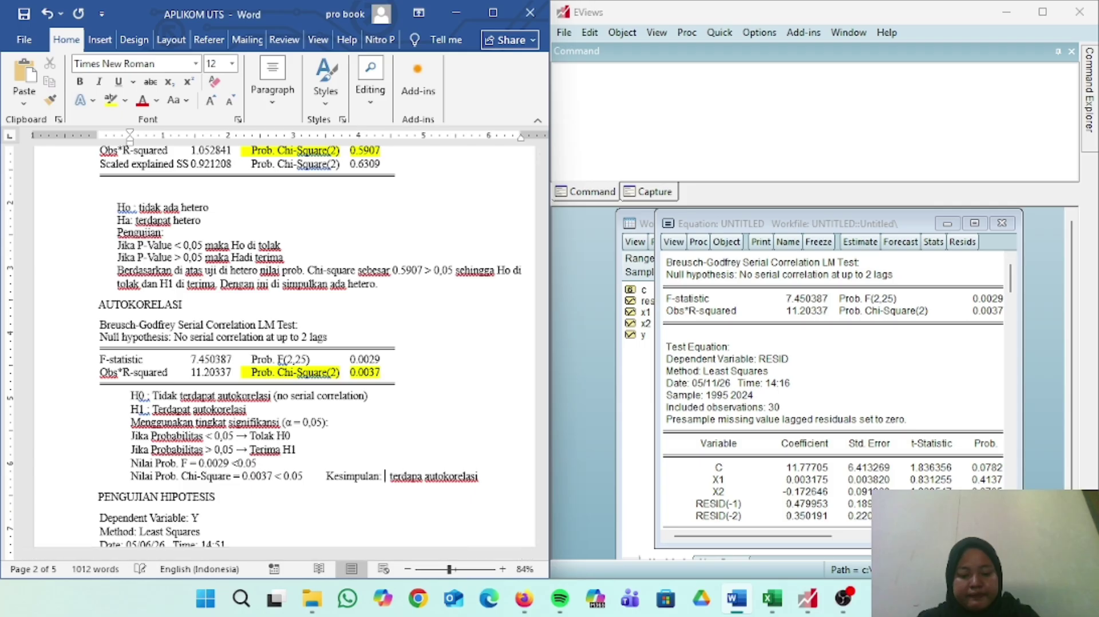
type("k t")
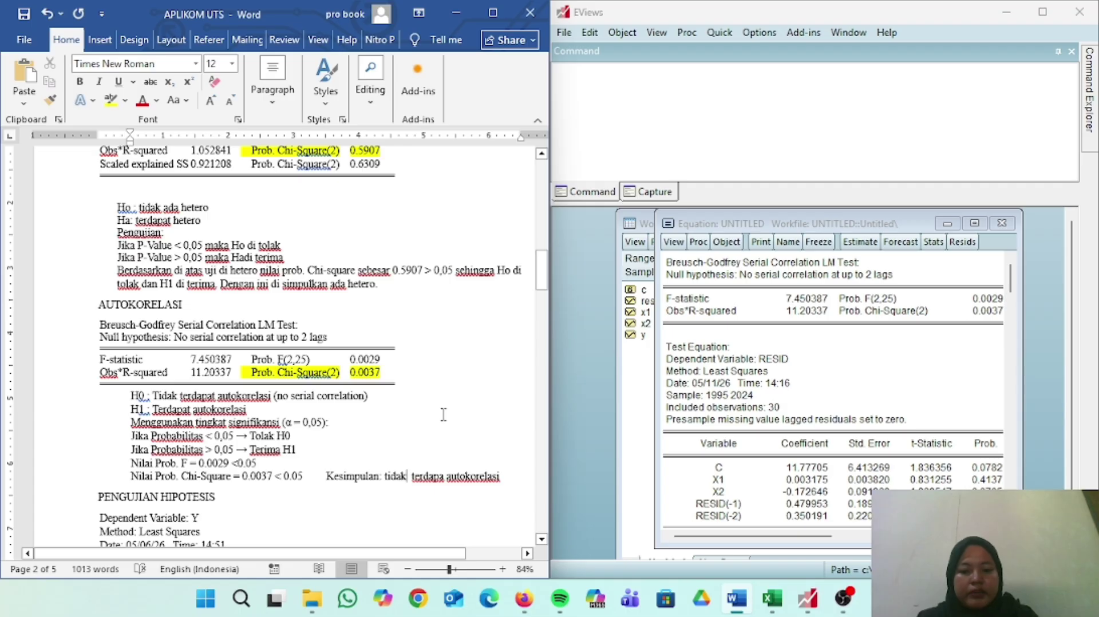
Re-estimate the equation in EViews with its existing specification and compare the output with the report's PENGUJIAN HIPOTESIS table.
scroll(443, 414, "down", 5)
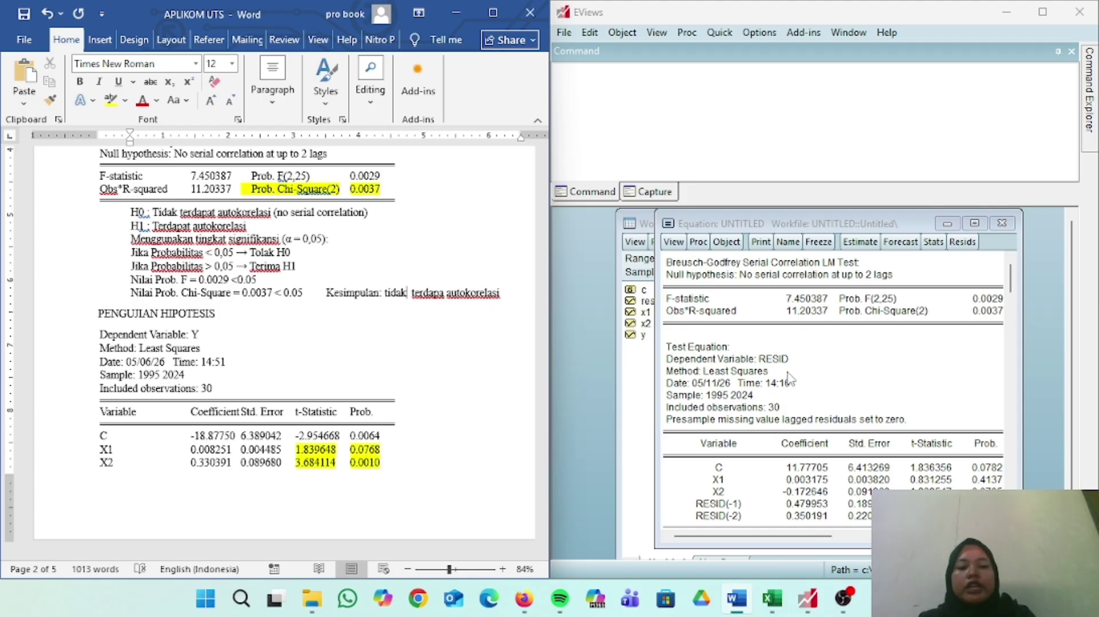
left_click(860, 242)
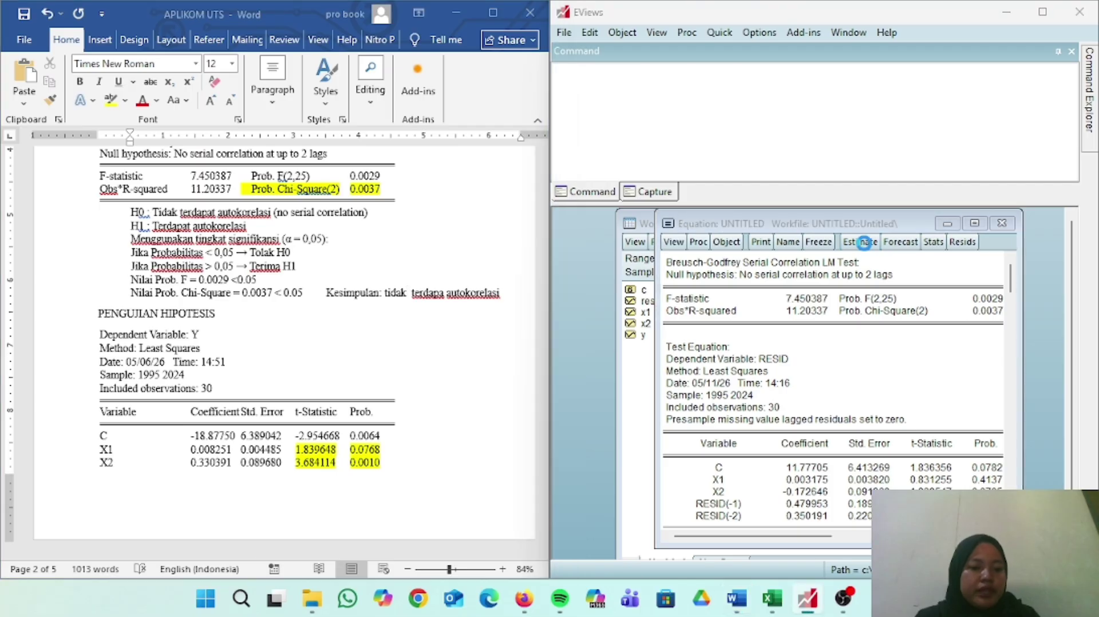
left_click(916, 533)
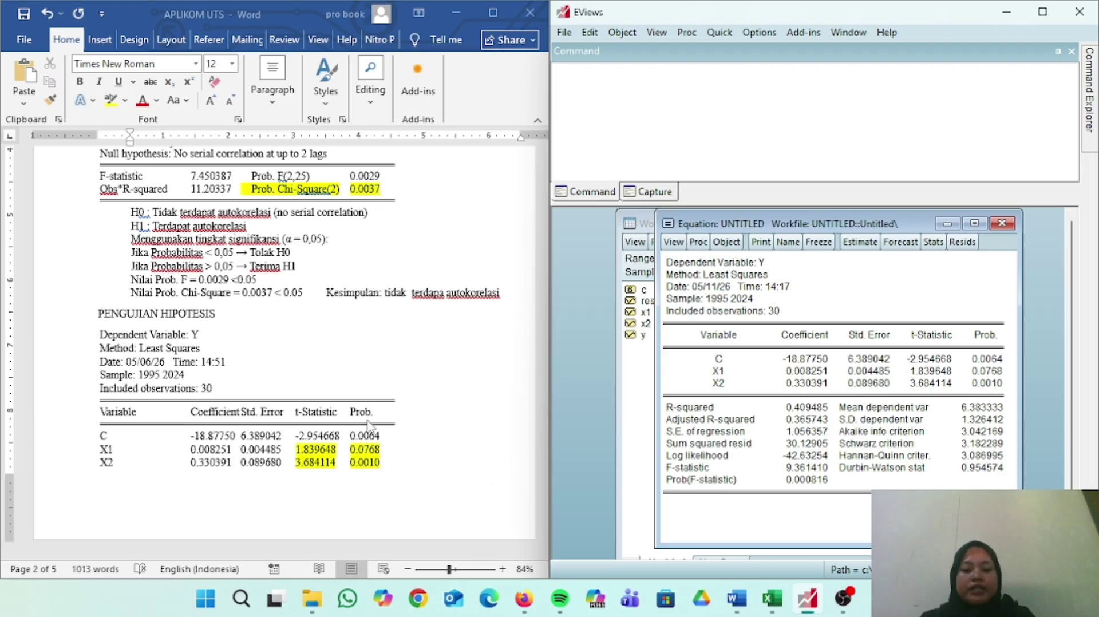
scroll(364, 427, "down", 3)
scroll(365, 427, "down", 4)
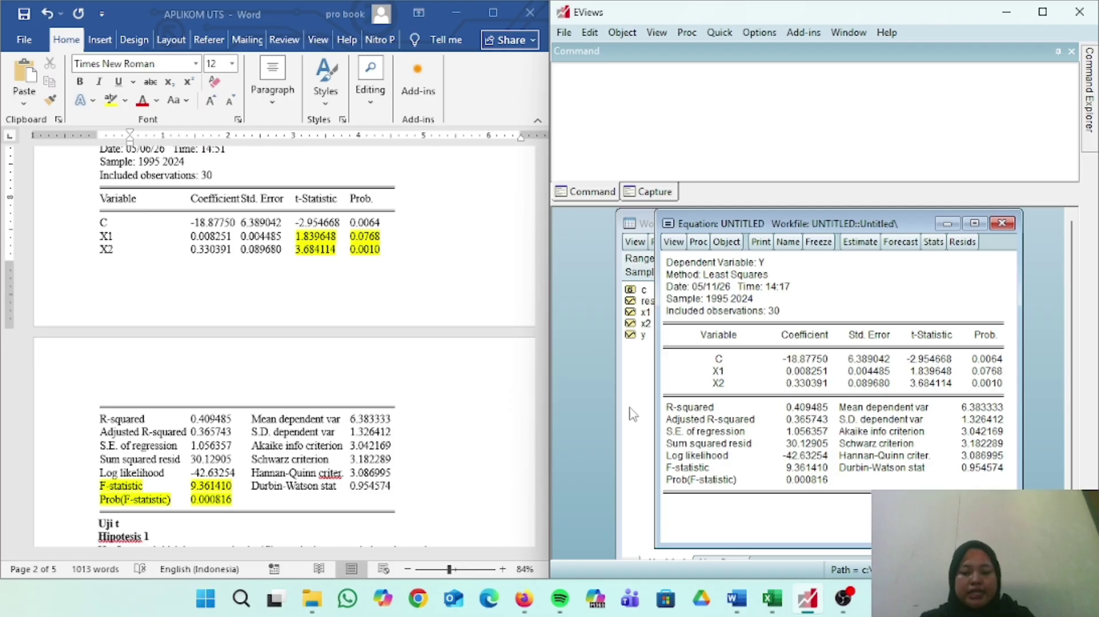
In the Uji t section under Hipotesis 1, replace the sign before 0,05 in the "Ho ditolak" probability criterion with <=.
scroll(385, 427, "down", 5)
scroll(385, 427, "down", 2)
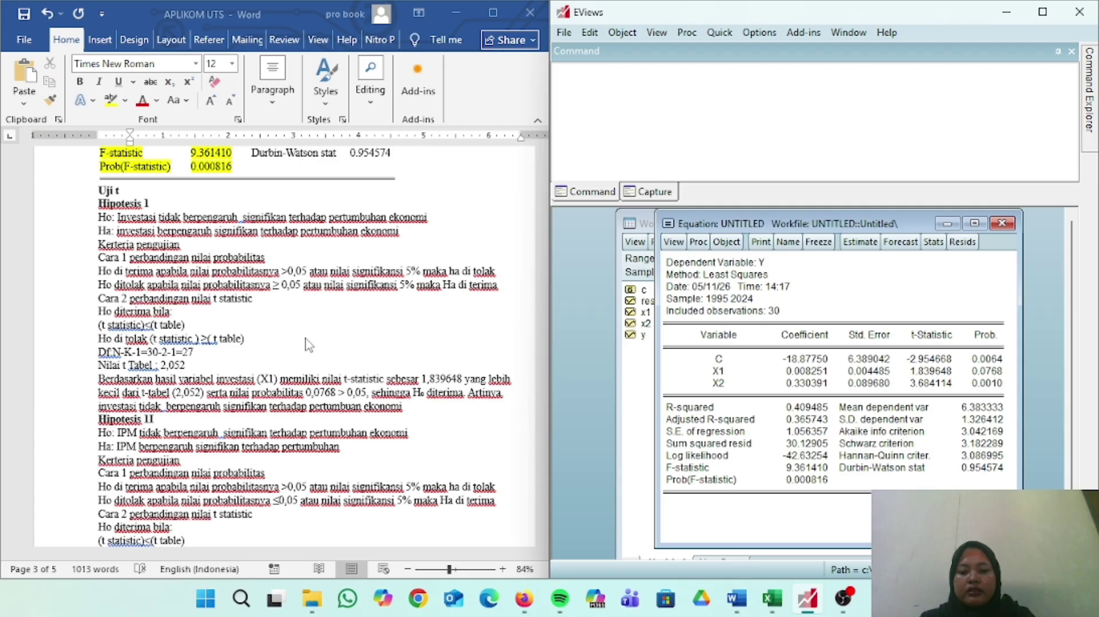
left_click(280, 285)
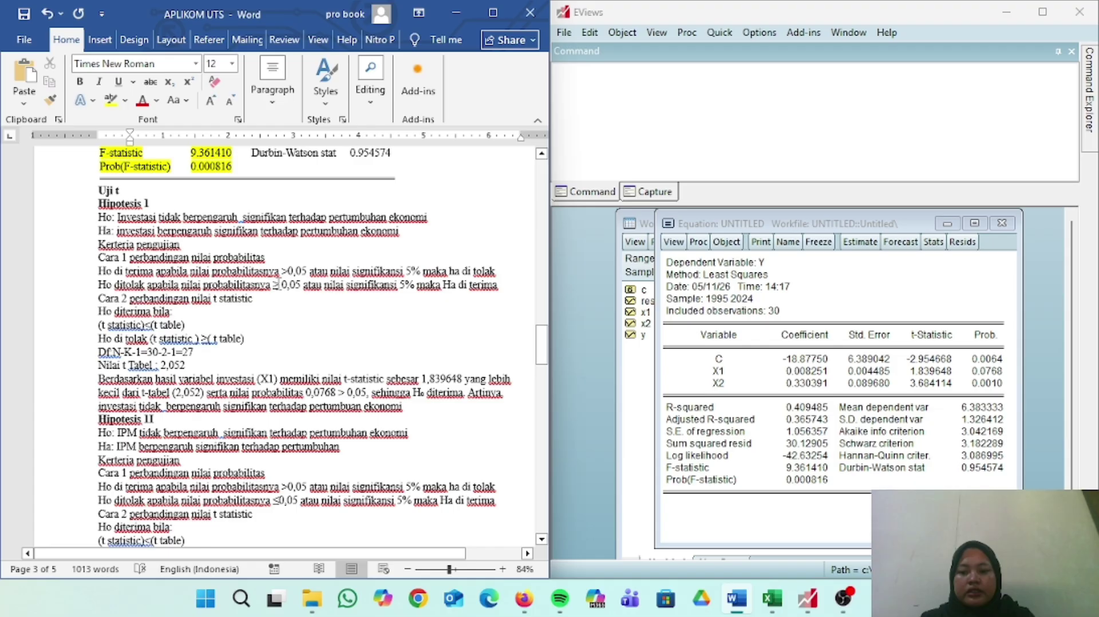
key("BackSpace")
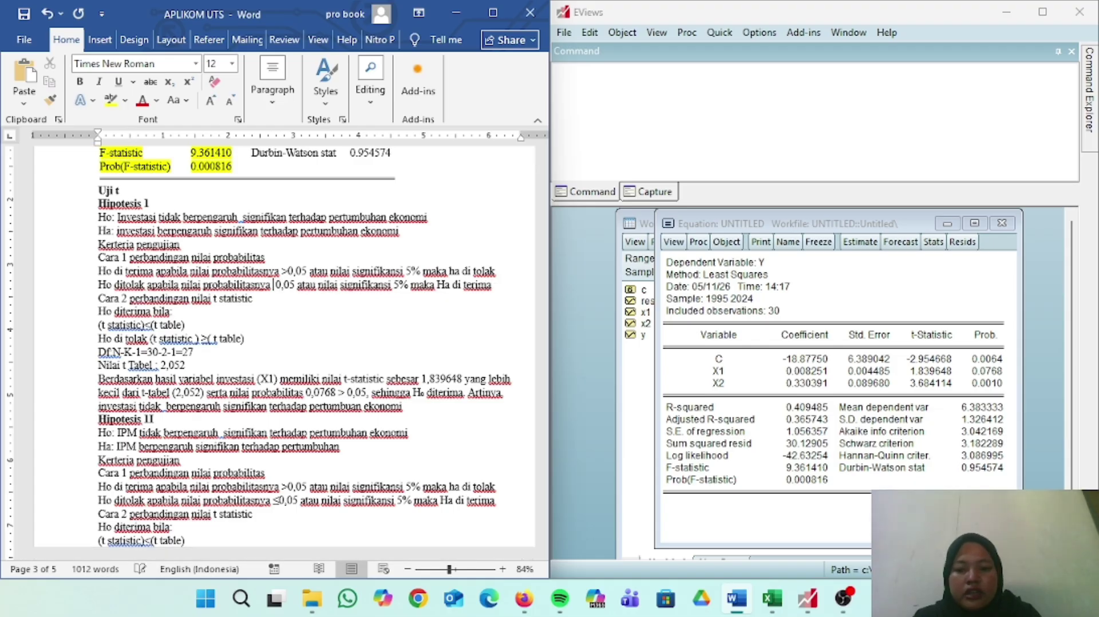
left_click(98, 42)
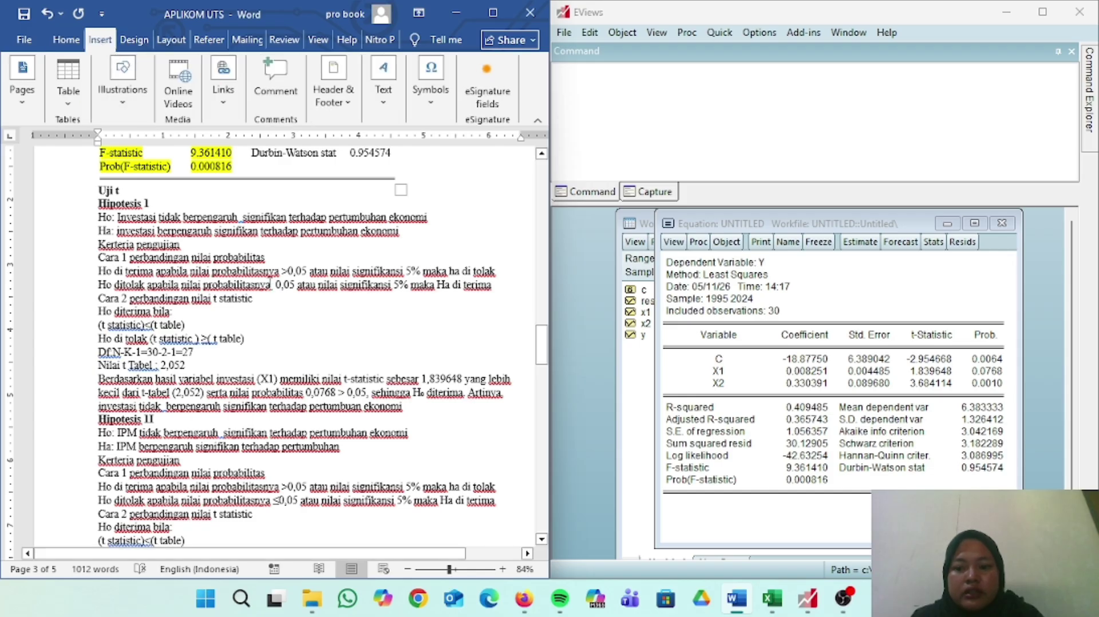
left_click(305, 313)
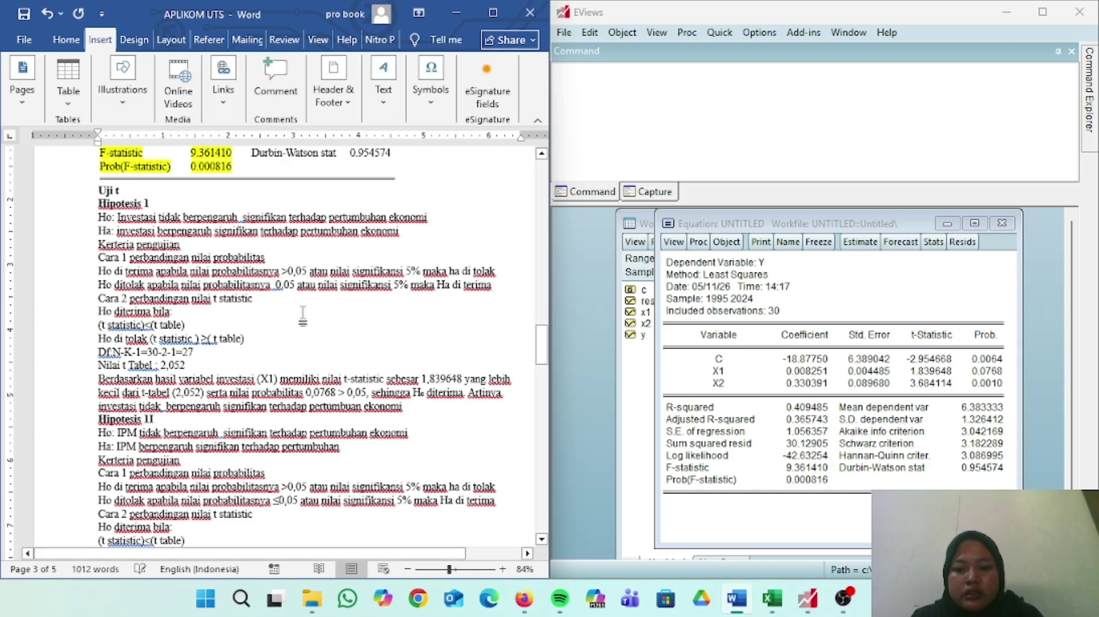
left_click(275, 289)
type("<")
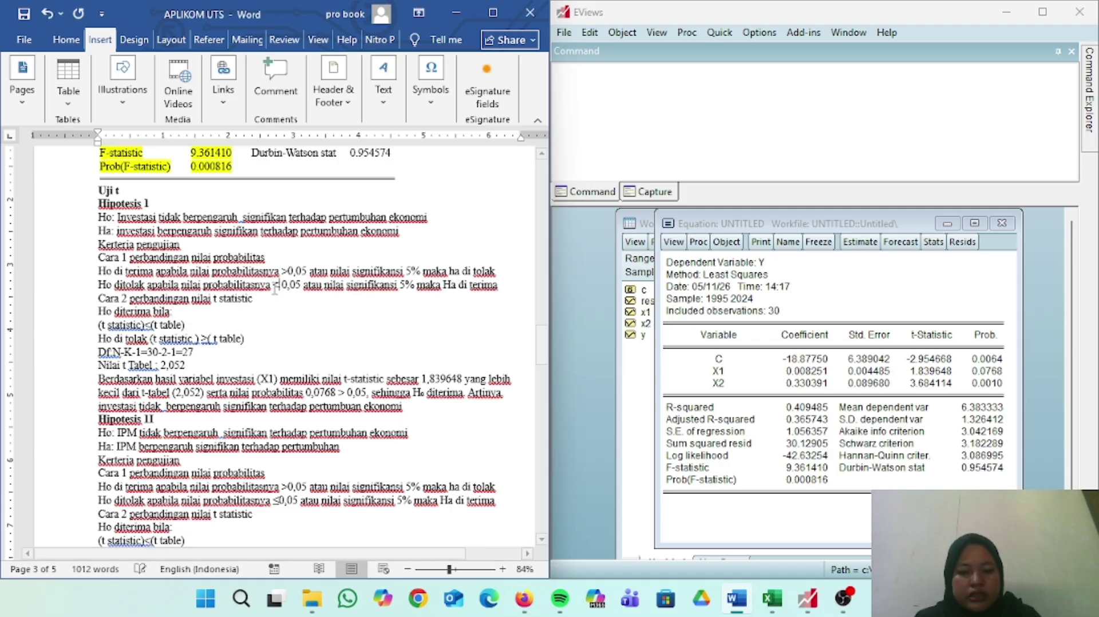
type("=")
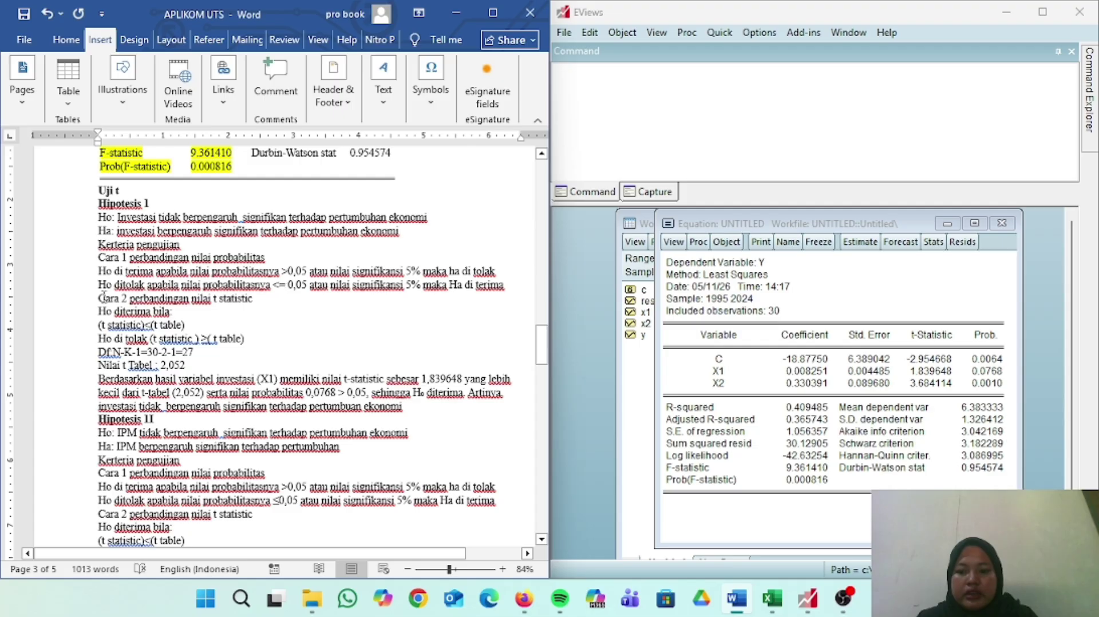
Change the opening Ho to Ha in Hipotesis 1's "ditolak" probability criterion line.
key("BackSpace")
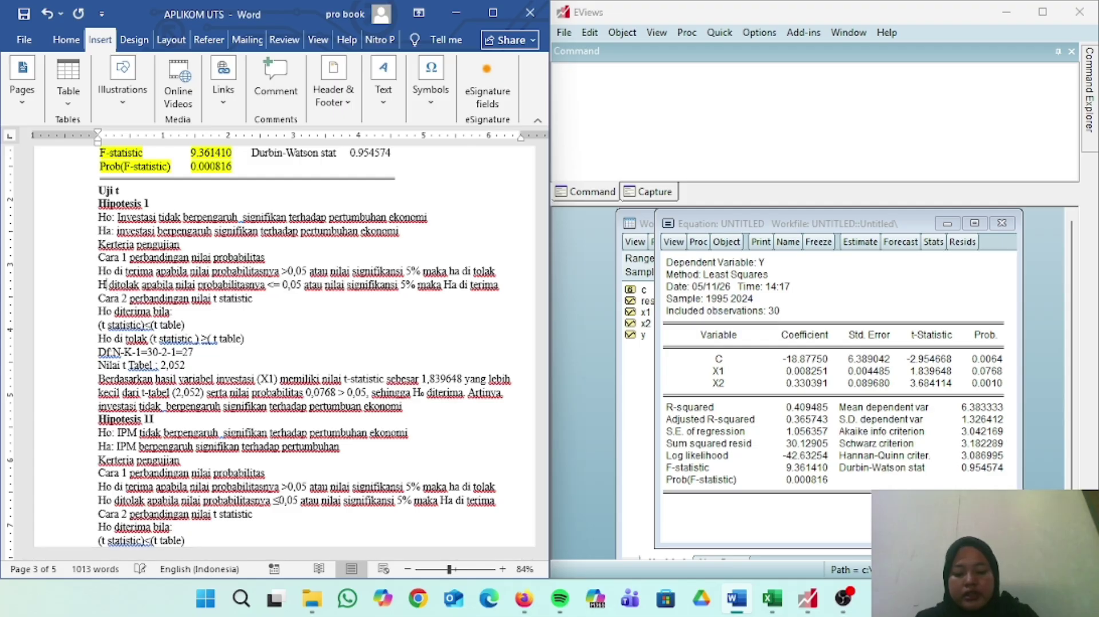
type("a")
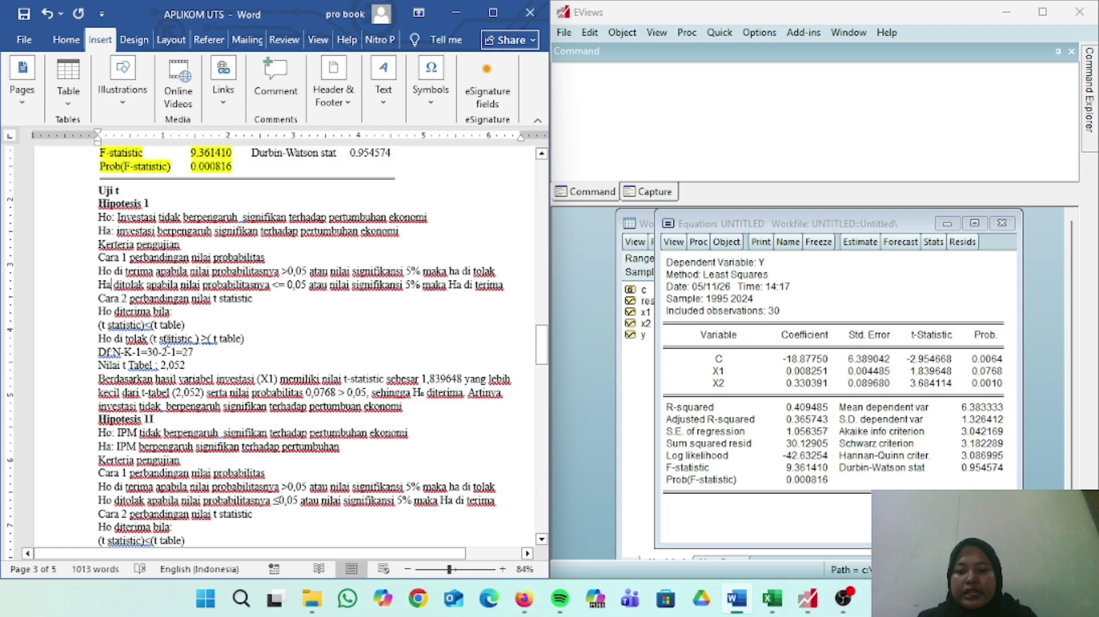
left_click(112, 338)
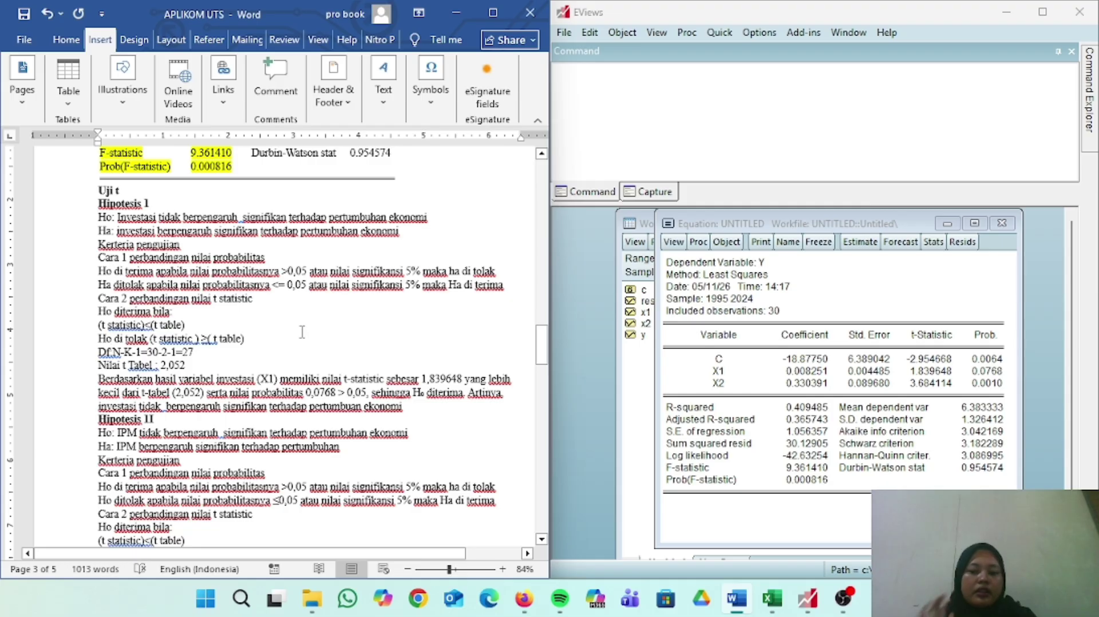
Review the t-Statistic and Prob. values in the report's regression table against the Uji t criteria for Hipotesis 1.
scroll(314, 296, "up", 8)
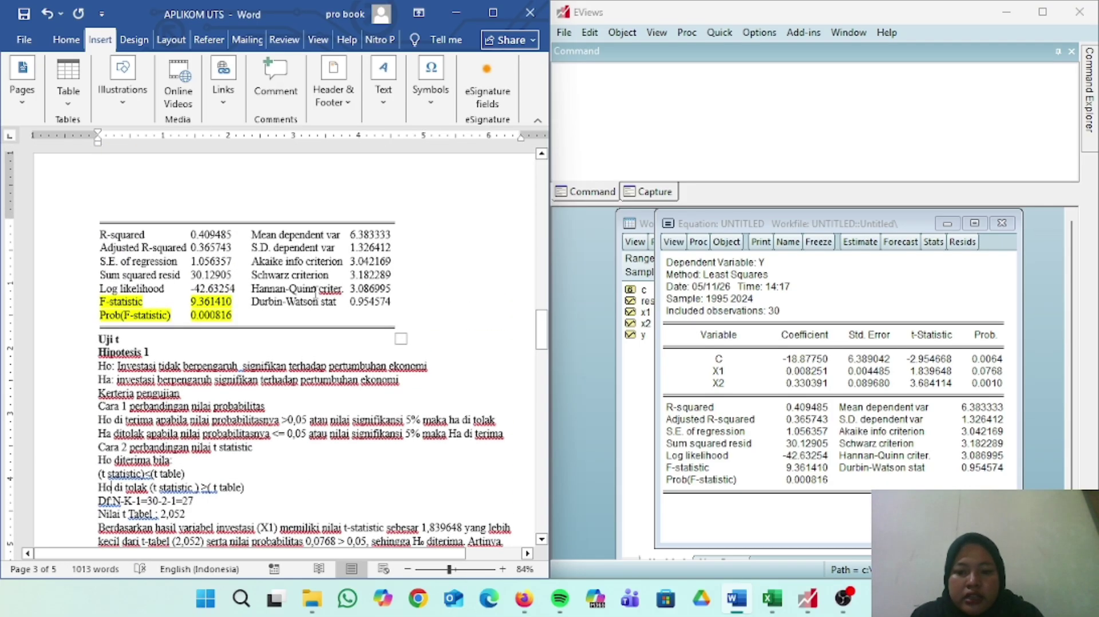
scroll(315, 292, "up", 3)
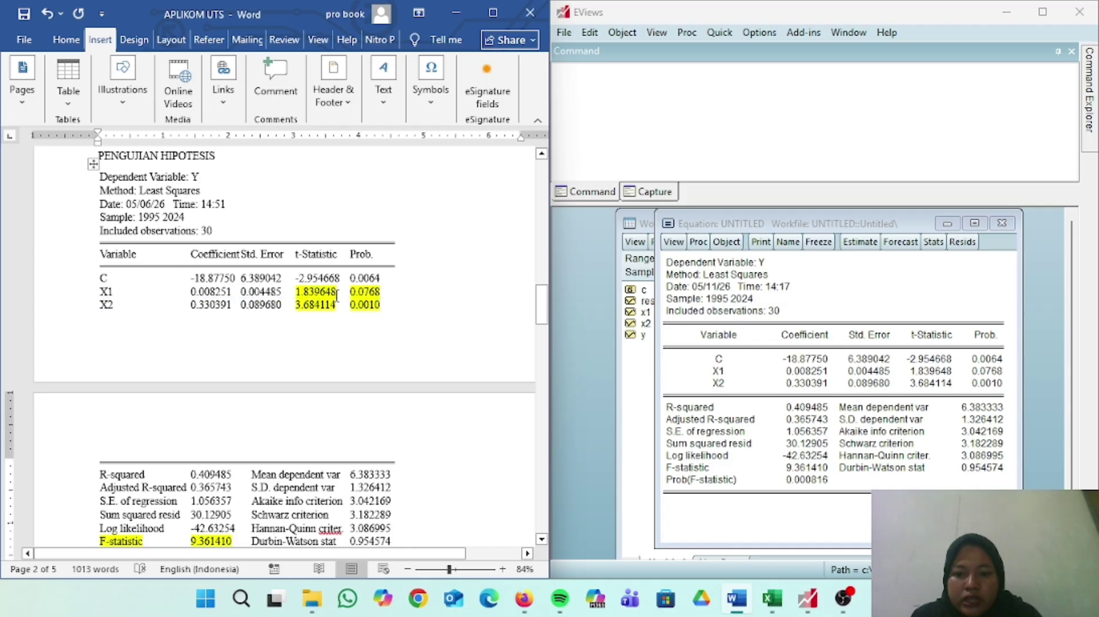
scroll(337, 295, "down", 1)
scroll(337, 296, "down", 3)
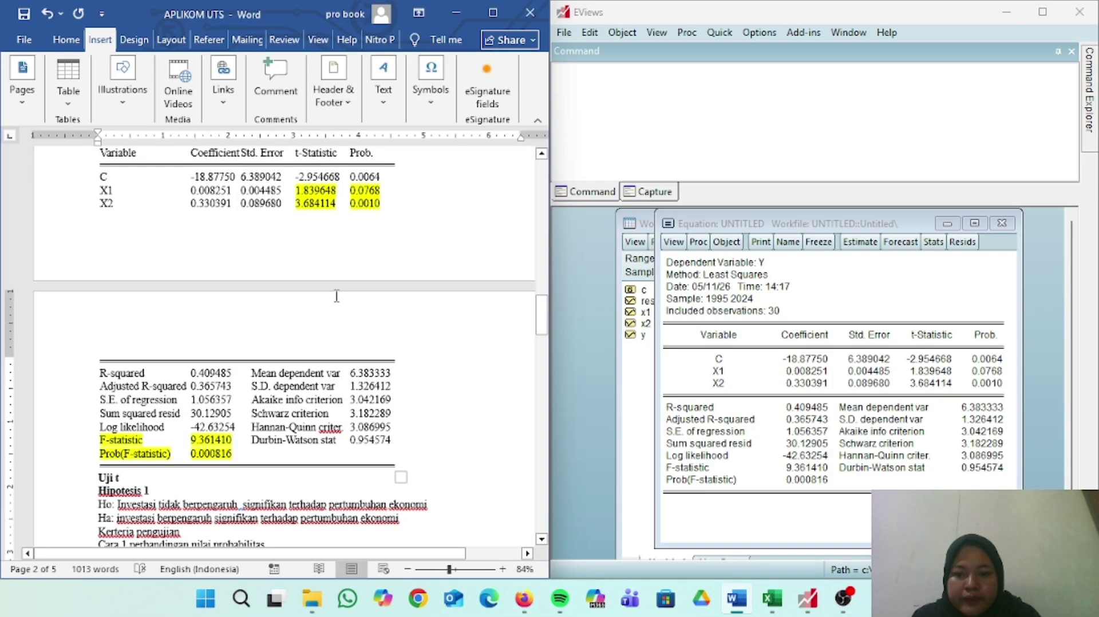
scroll(336, 295, "down", 1)
scroll(336, 296, "down", 3)
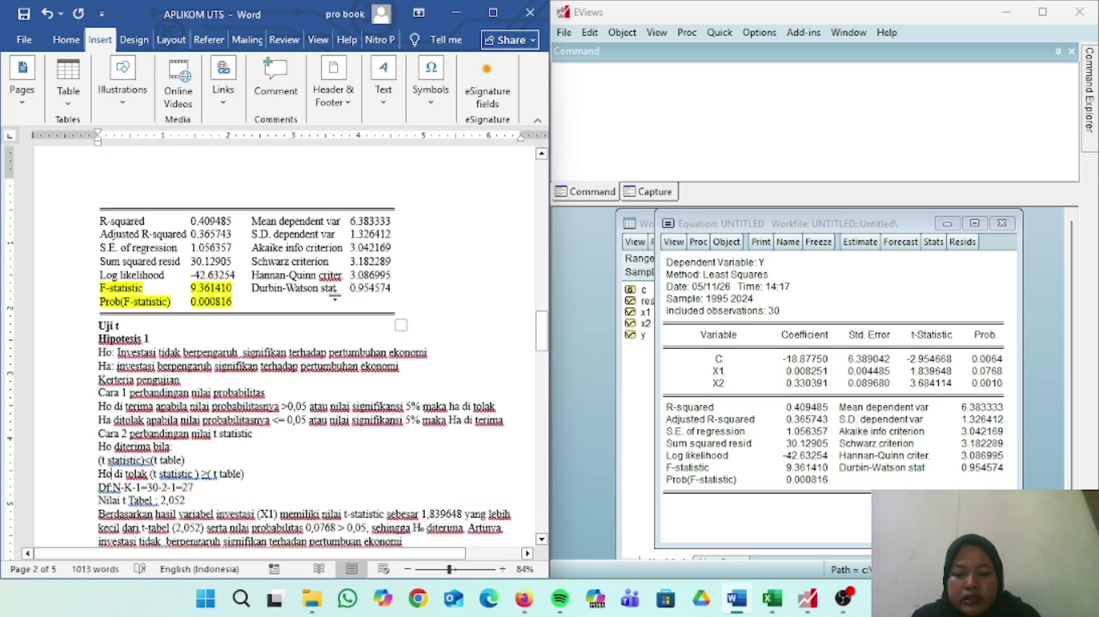
Check the Uji t values for Hipotesis 1, looking up the critical t value for df 27 in TABEL CHI T TABEL F TABEL.pdf in Firefox.
scroll(336, 295, "up", 8)
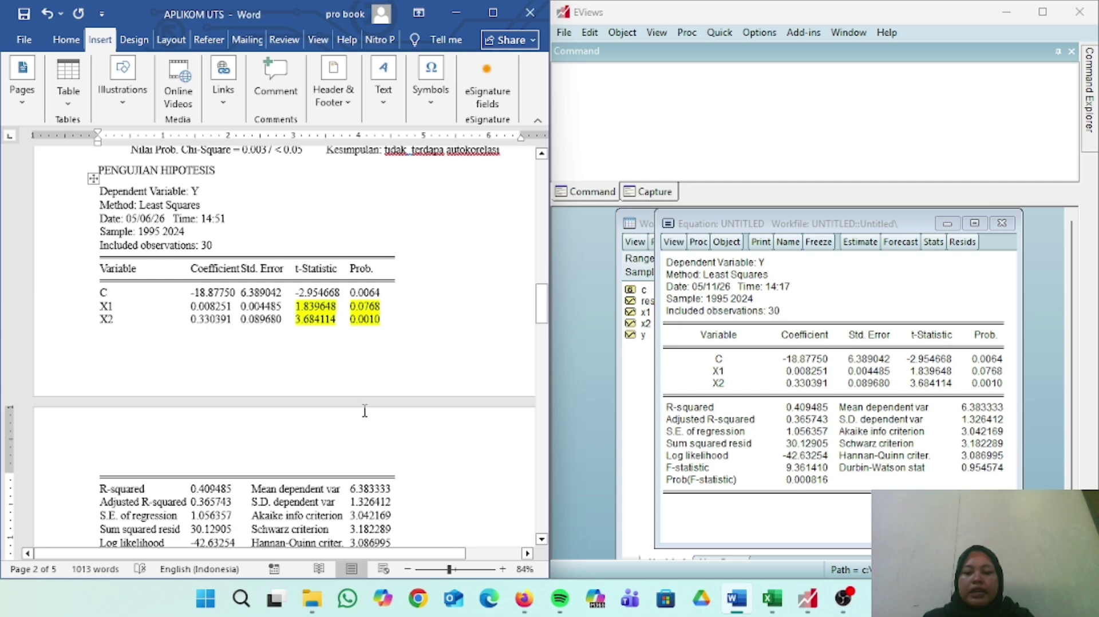
scroll(364, 412, "down", 8)
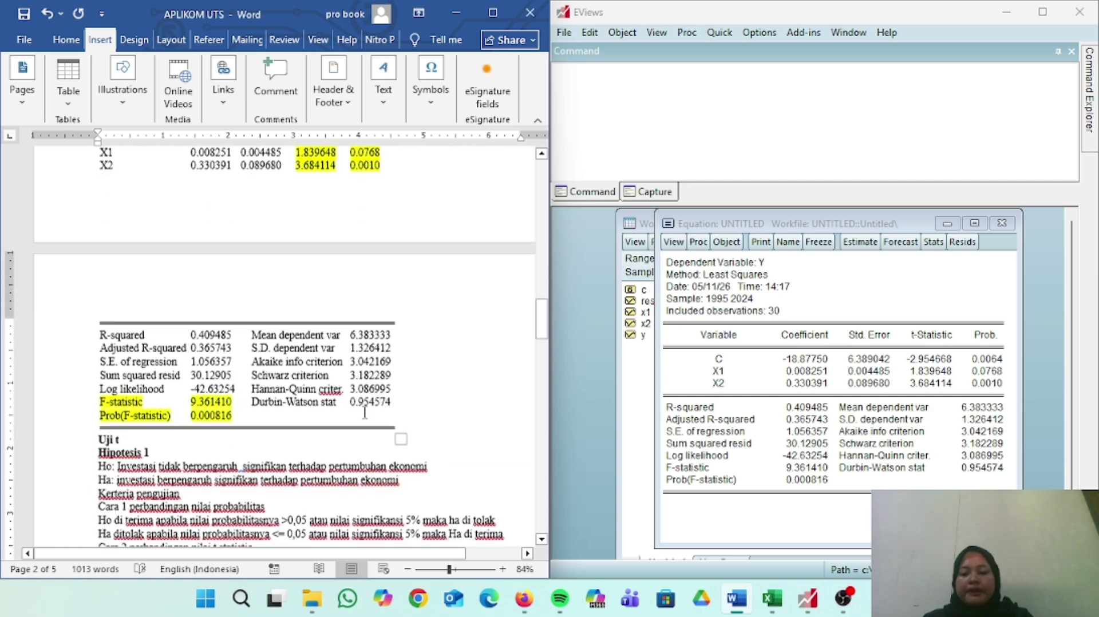
scroll(365, 413, "down", 3)
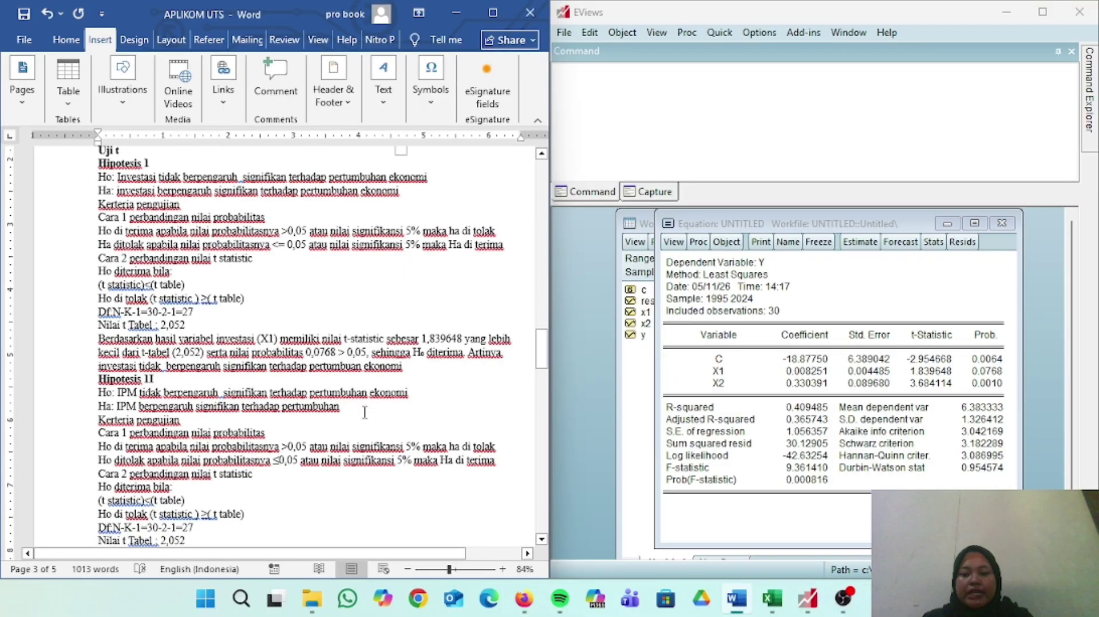
scroll(362, 404, "up", 1)
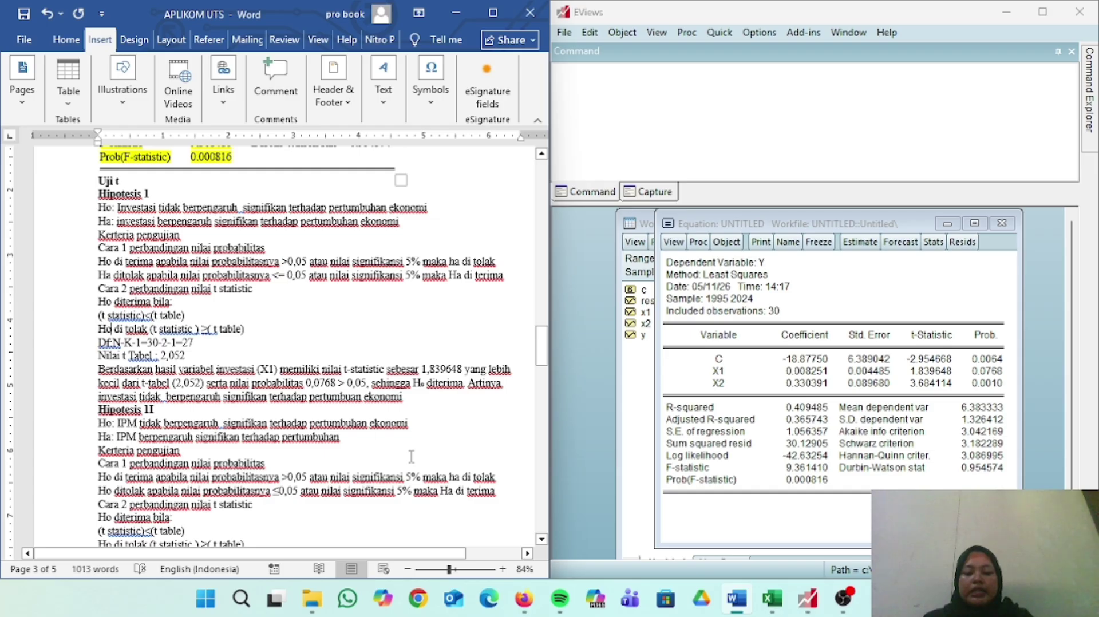
left_click(532, 604)
scroll(250, 299, "down", 2)
scroll(249, 299, "down", 10)
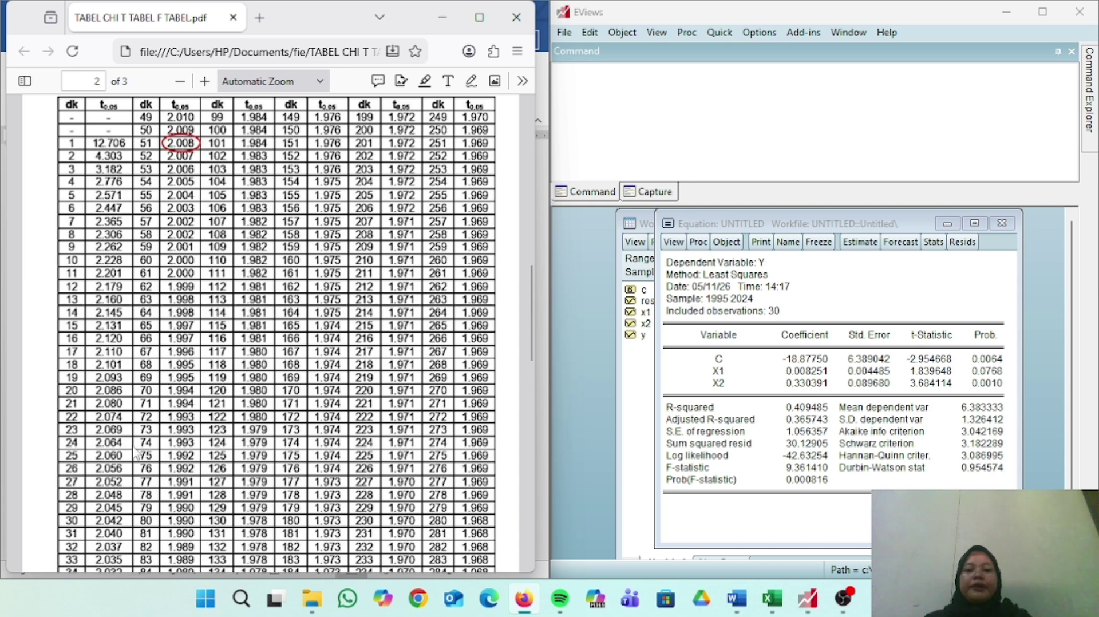
left_click(439, 23)
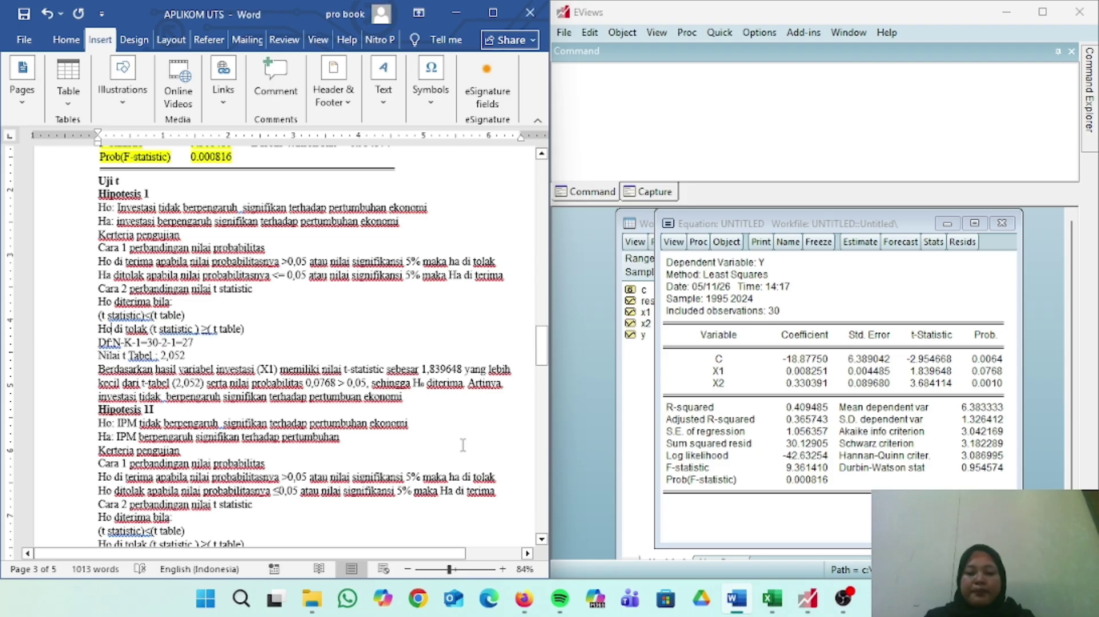
Review the Hipotesis II criteria and conclusion for IPM (X2) in the Word report, through to the start of UJI f.
scroll(463, 445, "down", 5)
scroll(463, 445, "up", 6)
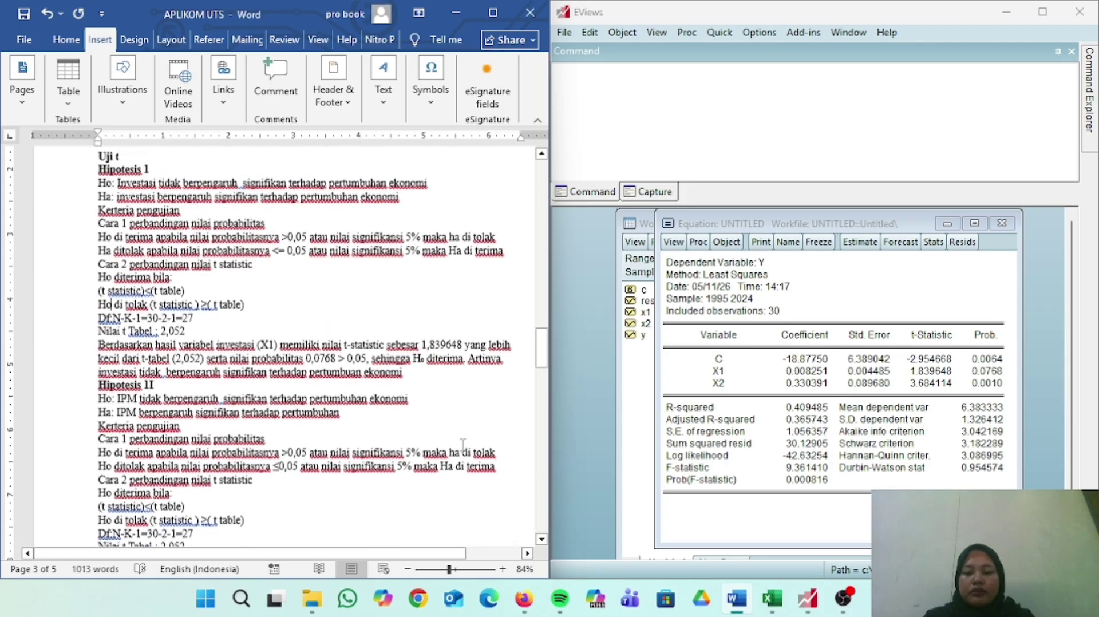
scroll(462, 445, "down", 5)
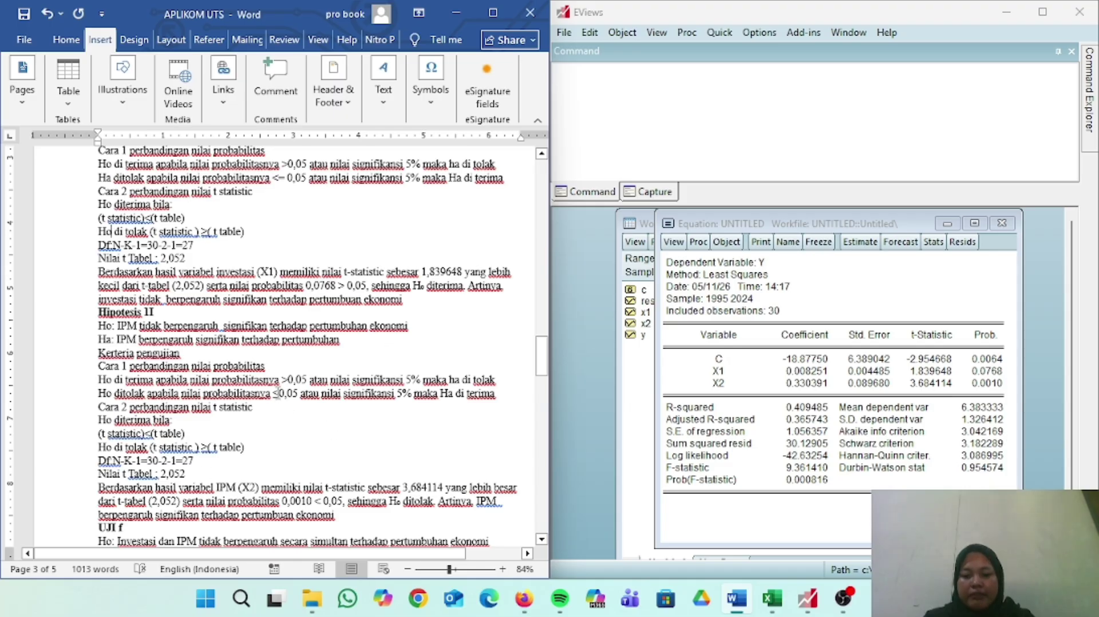
scroll(320, 420, "down", 2)
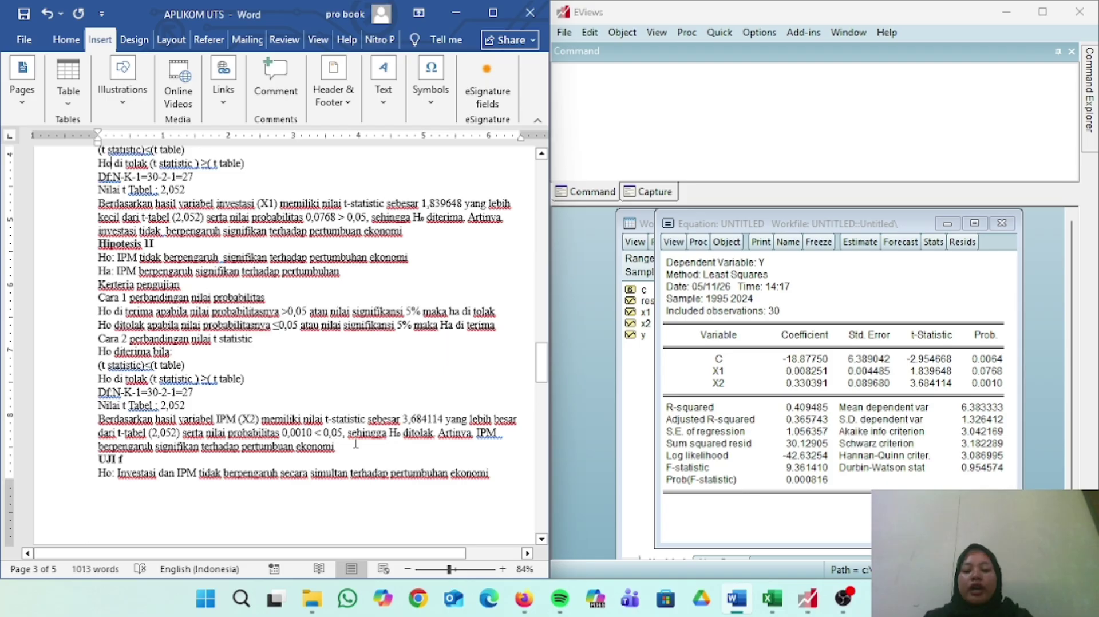
scroll(355, 444, "down", 4)
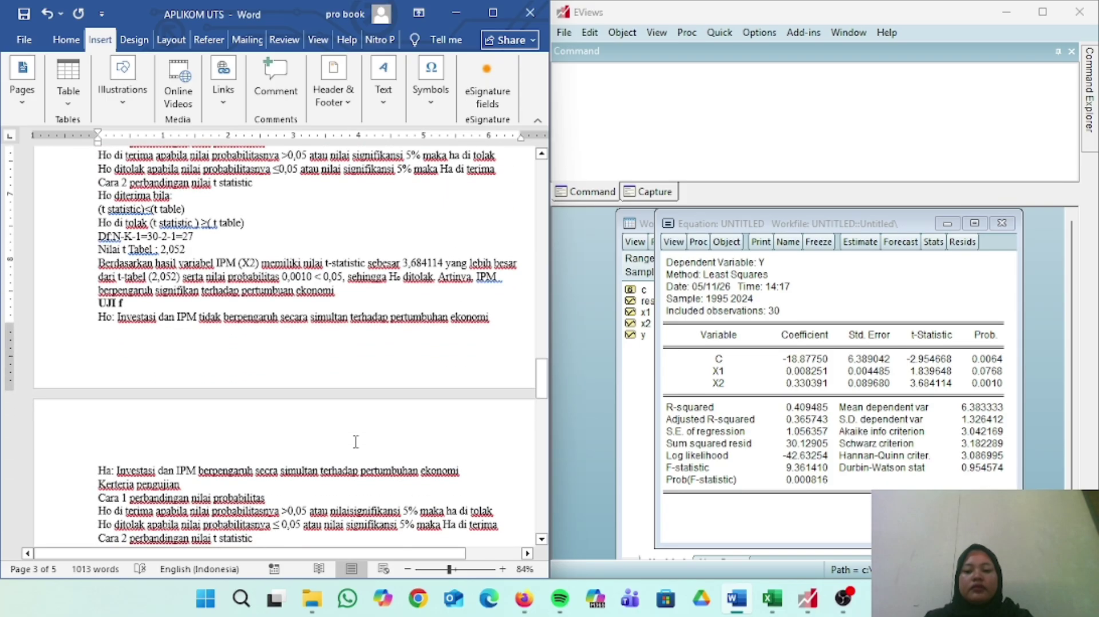
scroll(356, 442, "up", 1)
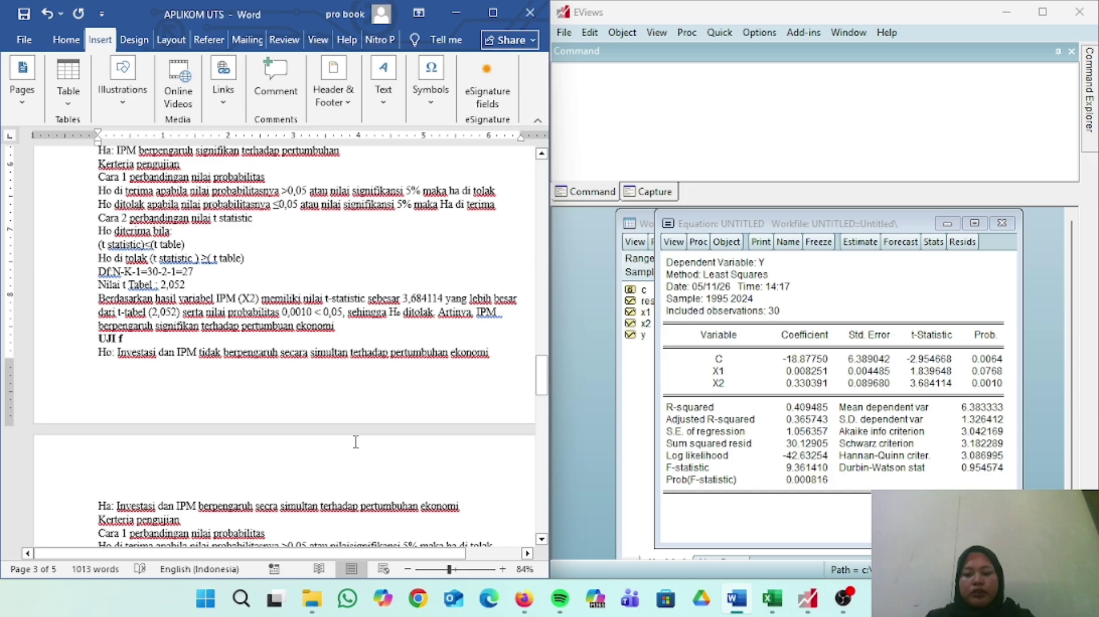
scroll(356, 442, "up", 2)
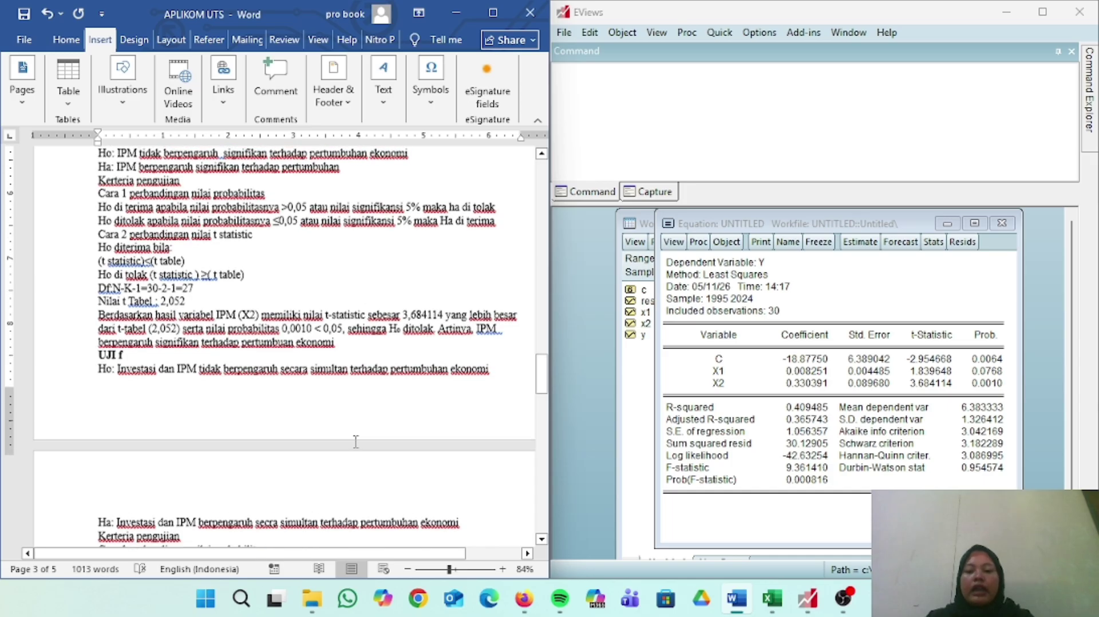
scroll(356, 442, "down", 2)
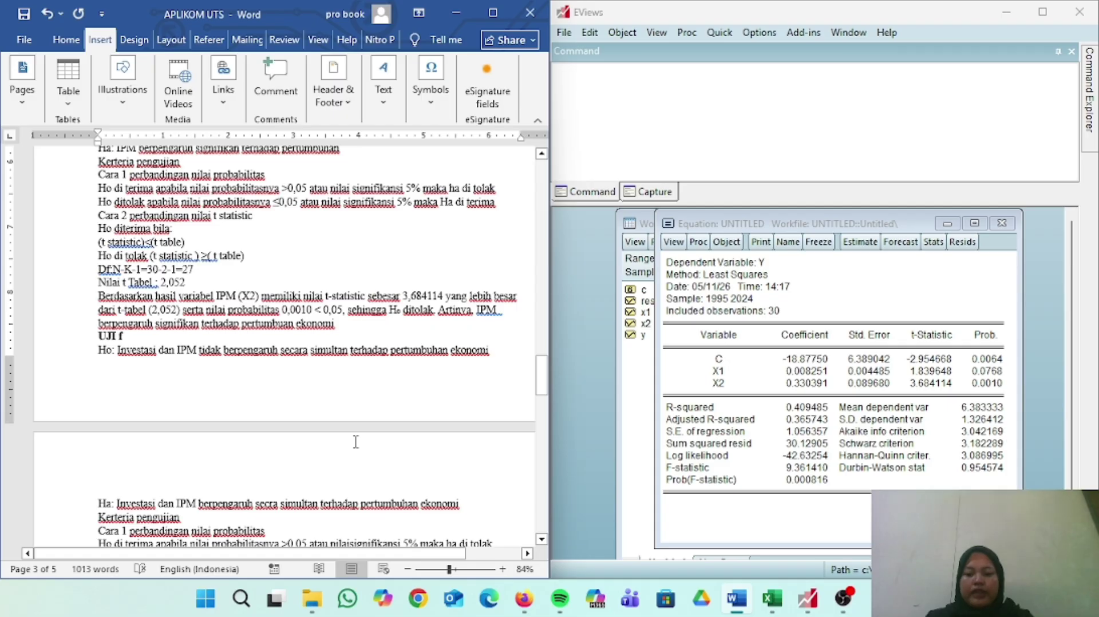
scroll(356, 442, "down", 2)
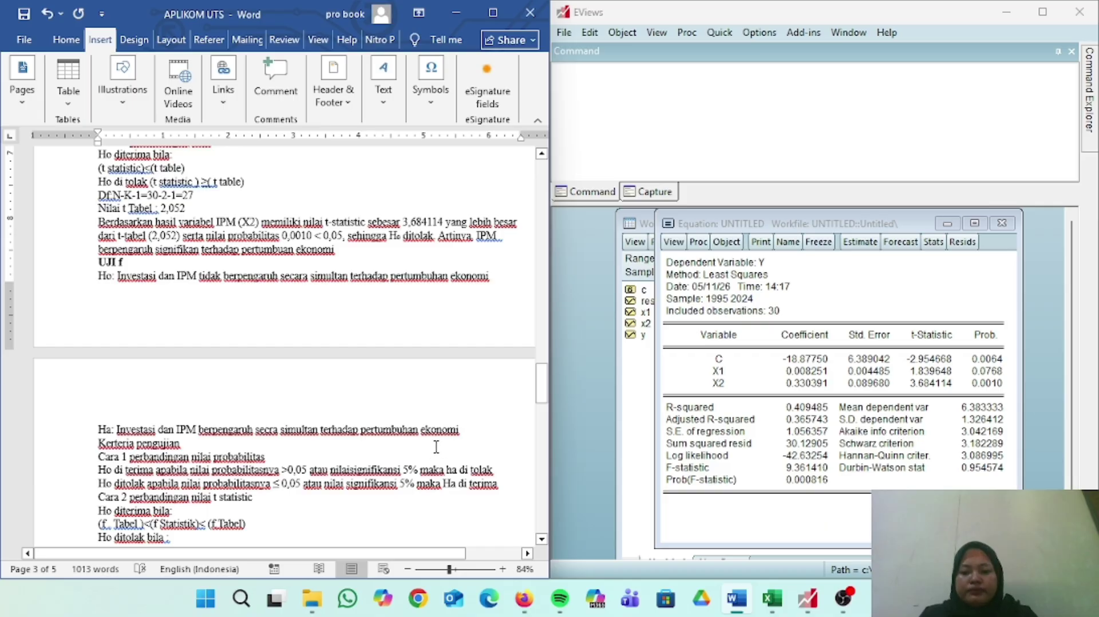
In the UJI f section, change "t statistic" to "f statistic" in the "Cara 2 perbandingan nilai" line.
scroll(213, 439, "down", 4)
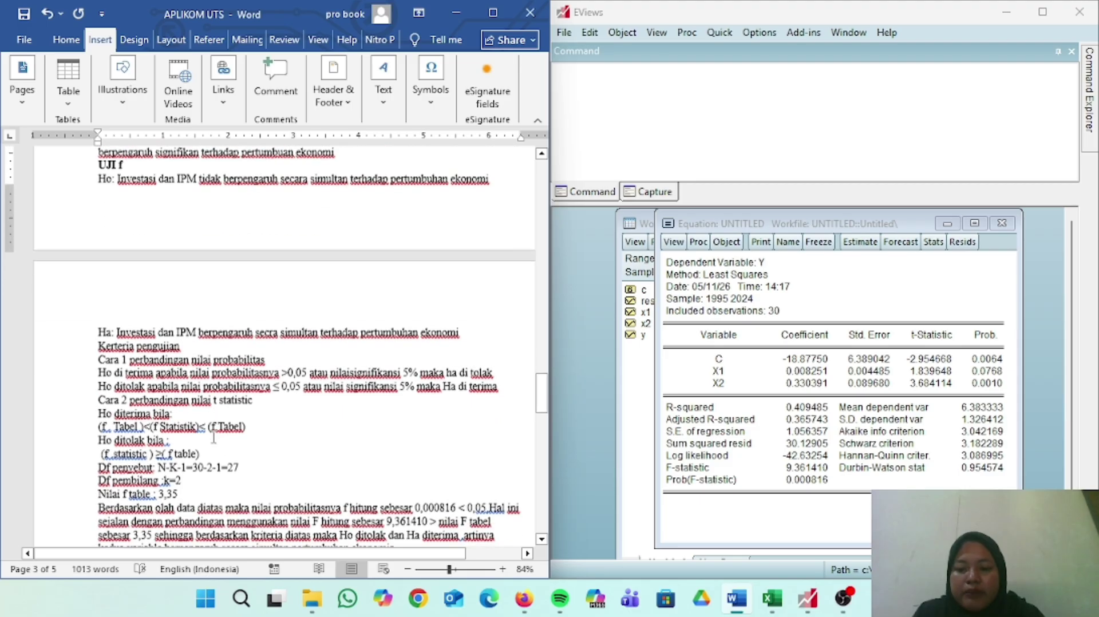
scroll(213, 437, "down", 3)
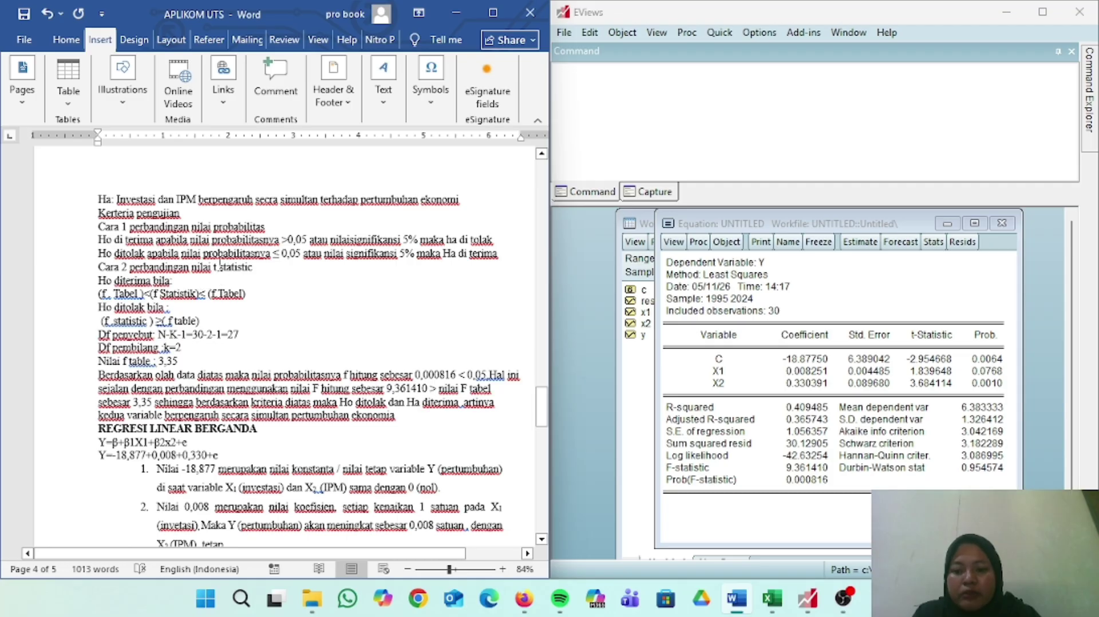
left_click(220, 265)
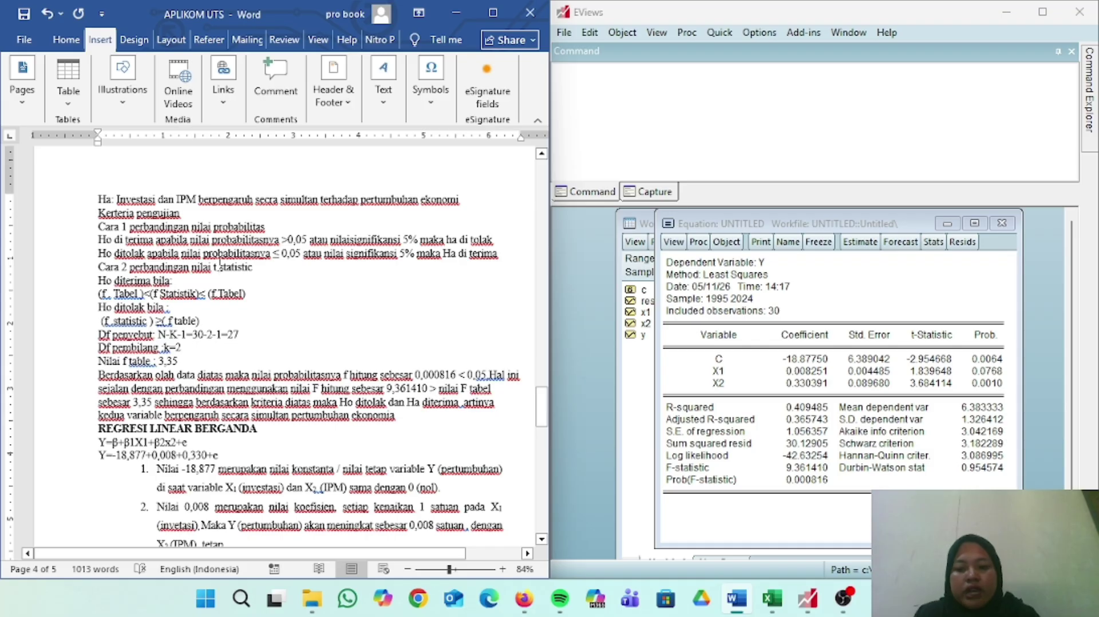
key("BackSpace")
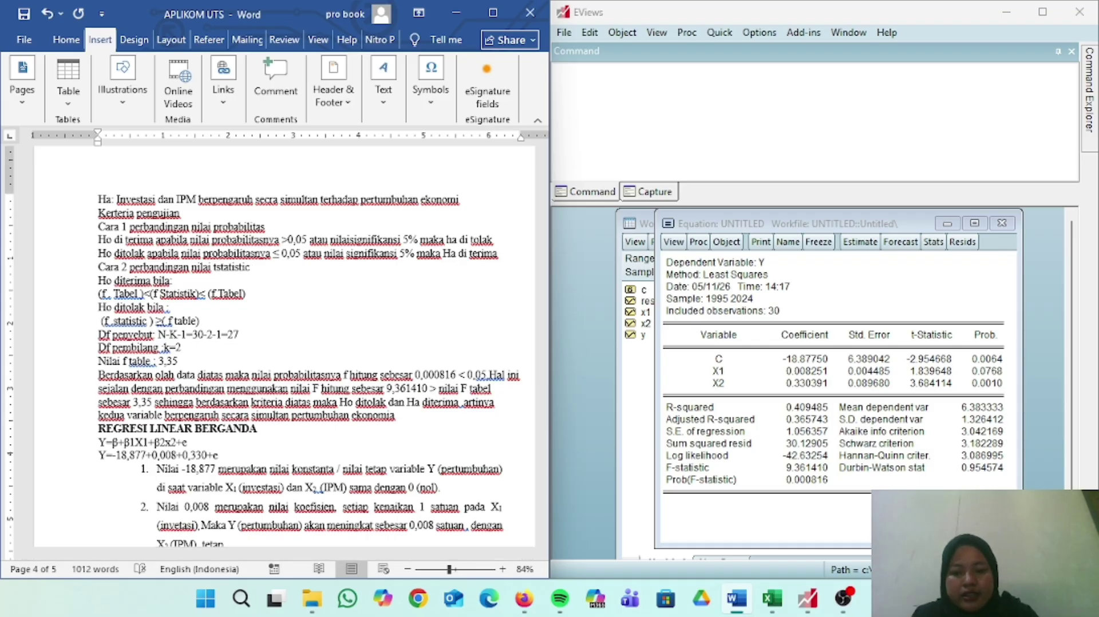
key("BackSpace")
type("f")
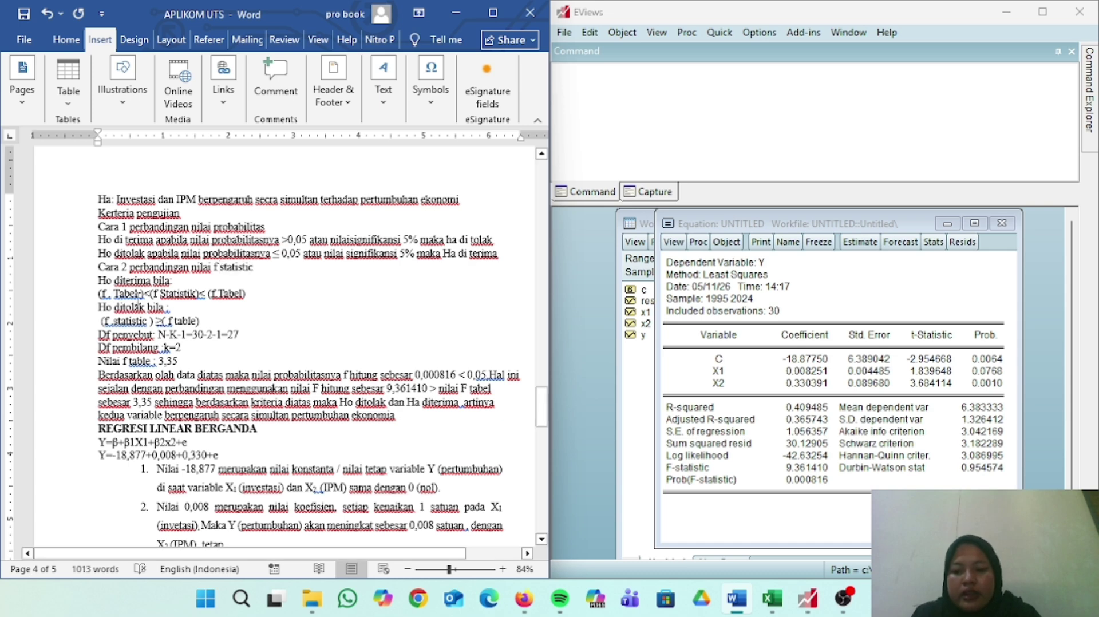
Review the UJI f criteria and look up the F table value for numerator df 2 and denominator df 27 in TABEL CHI T TABEL F TABEL.pdf.
scroll(245, 295, "up", 2)
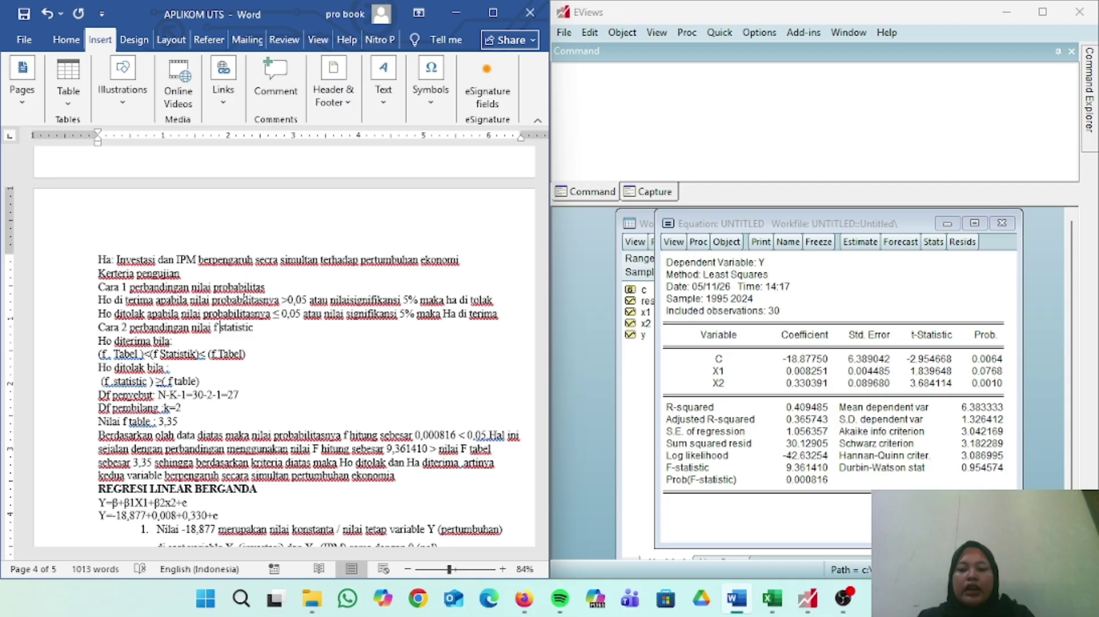
scroll(243, 296, "up", 3)
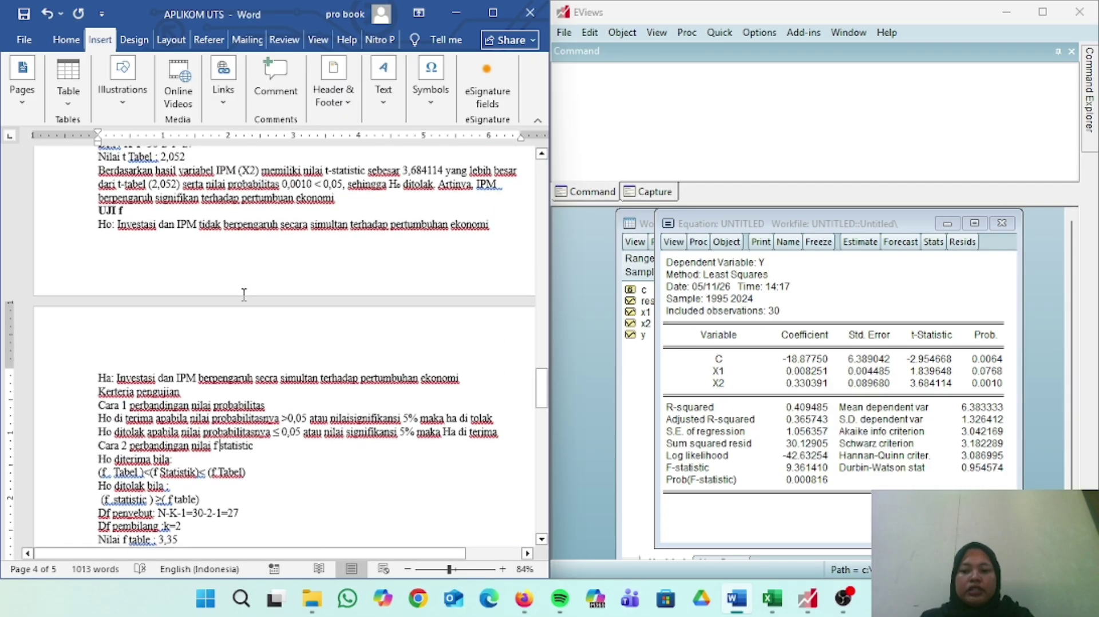
scroll(244, 293, "down", 2)
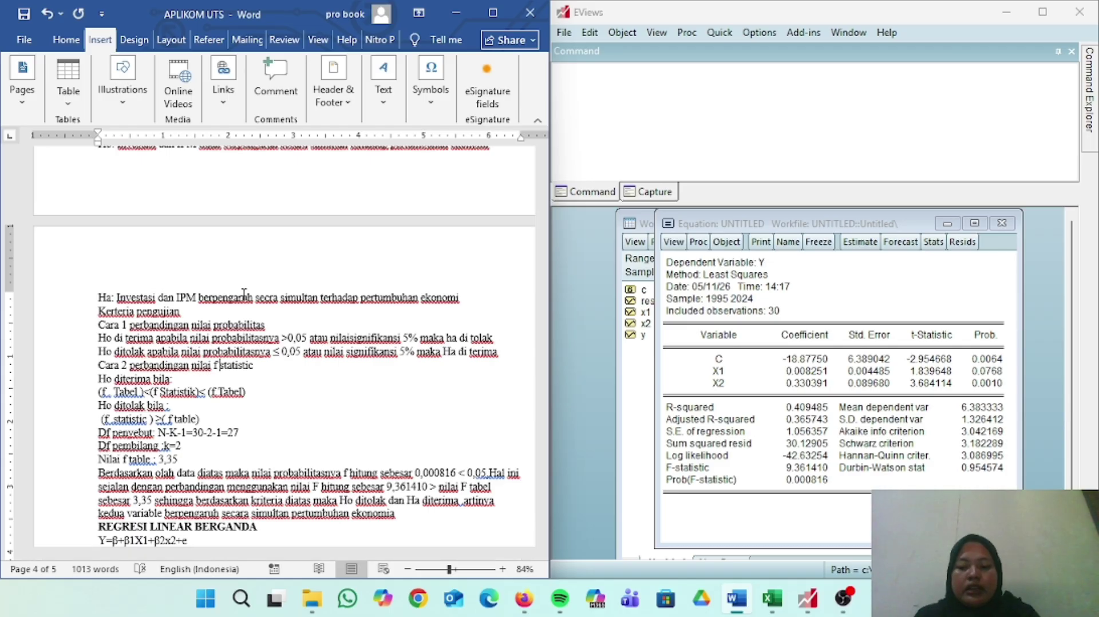
scroll(243, 293, "up", 1)
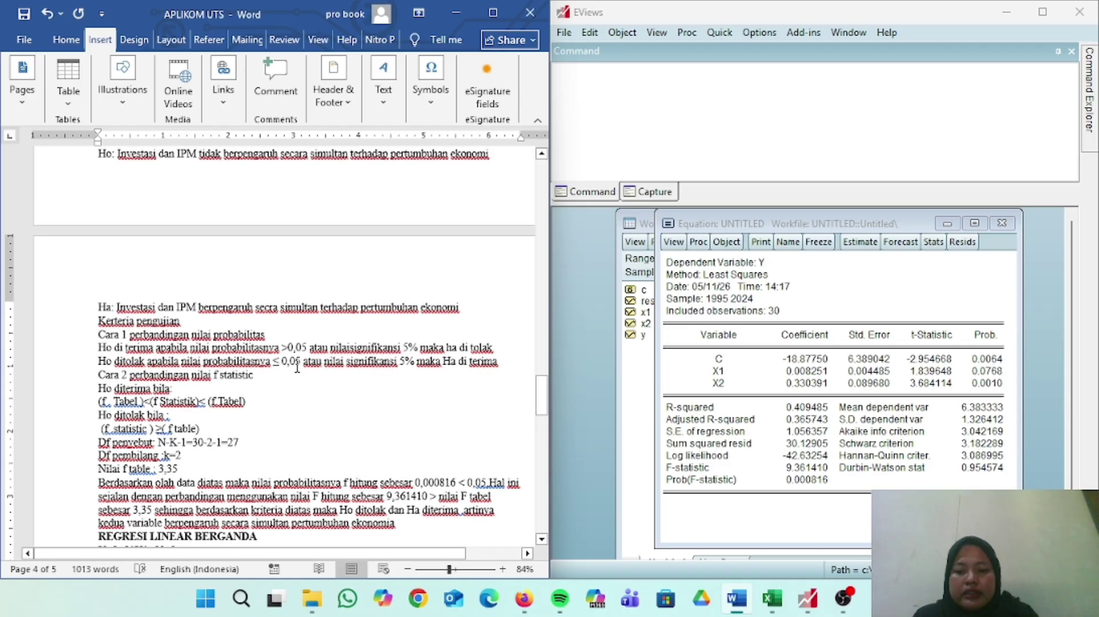
scroll(298, 366, "down", 3)
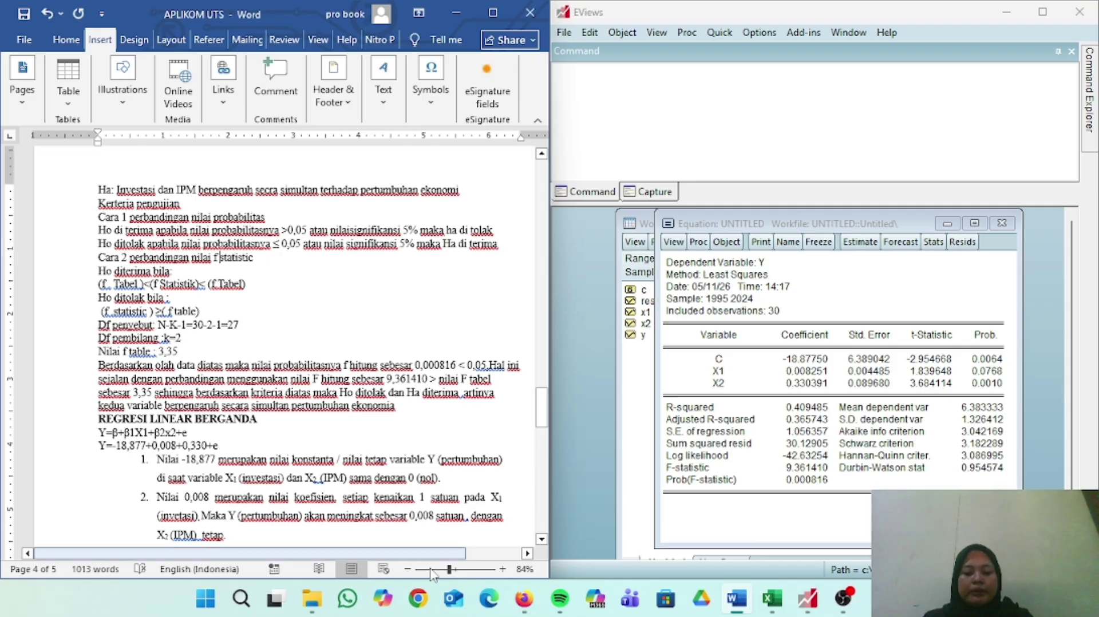
mouse_move(523, 600)
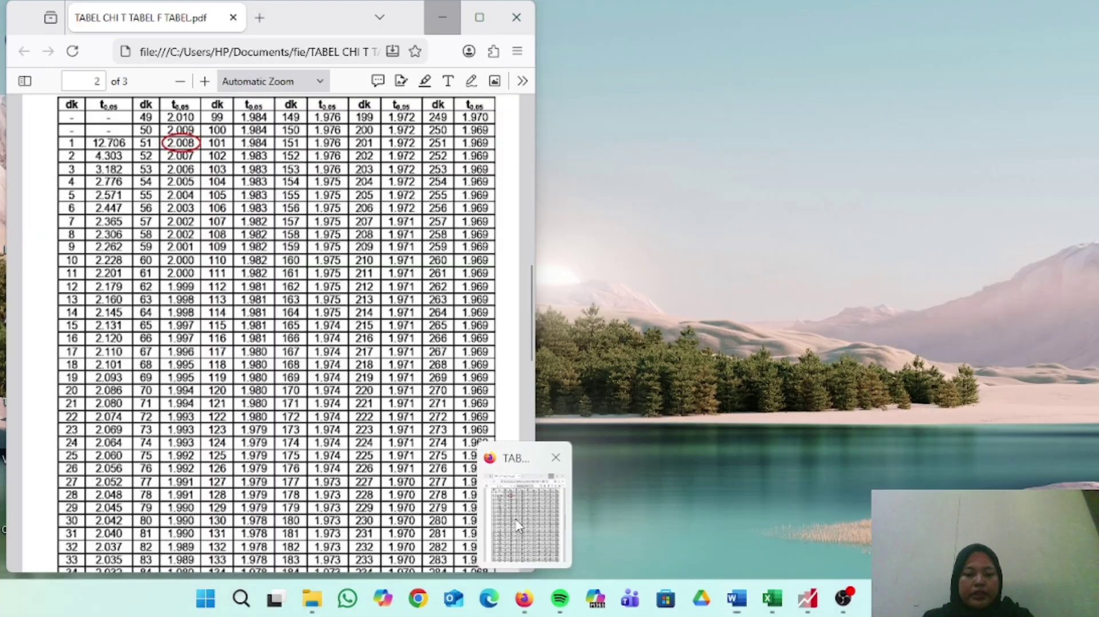
left_click(524, 518)
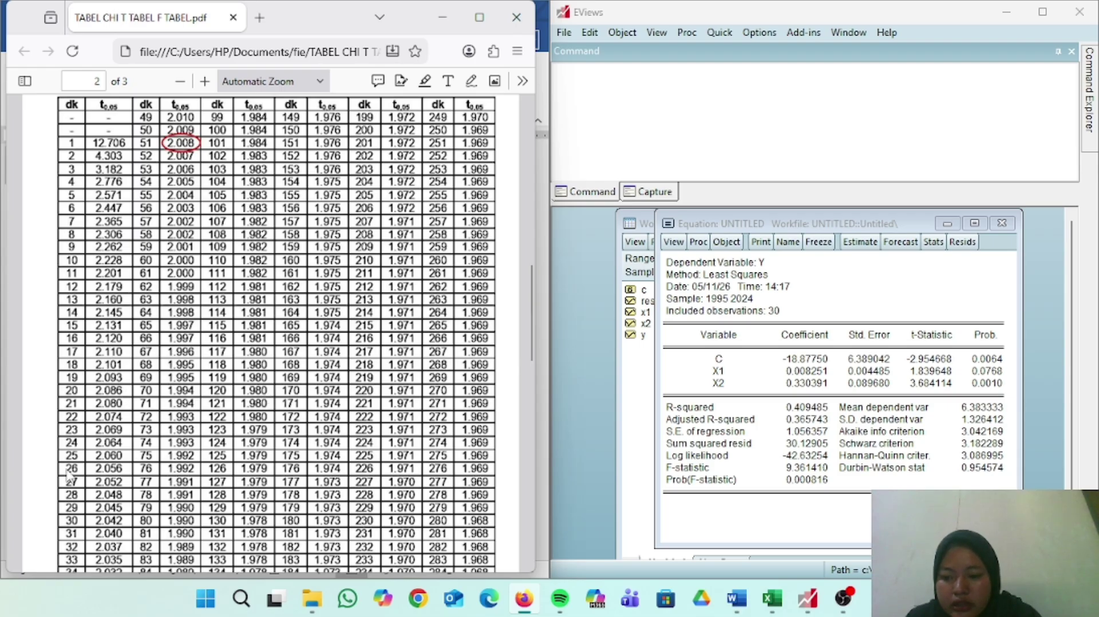
scroll(213, 294, "down", 15)
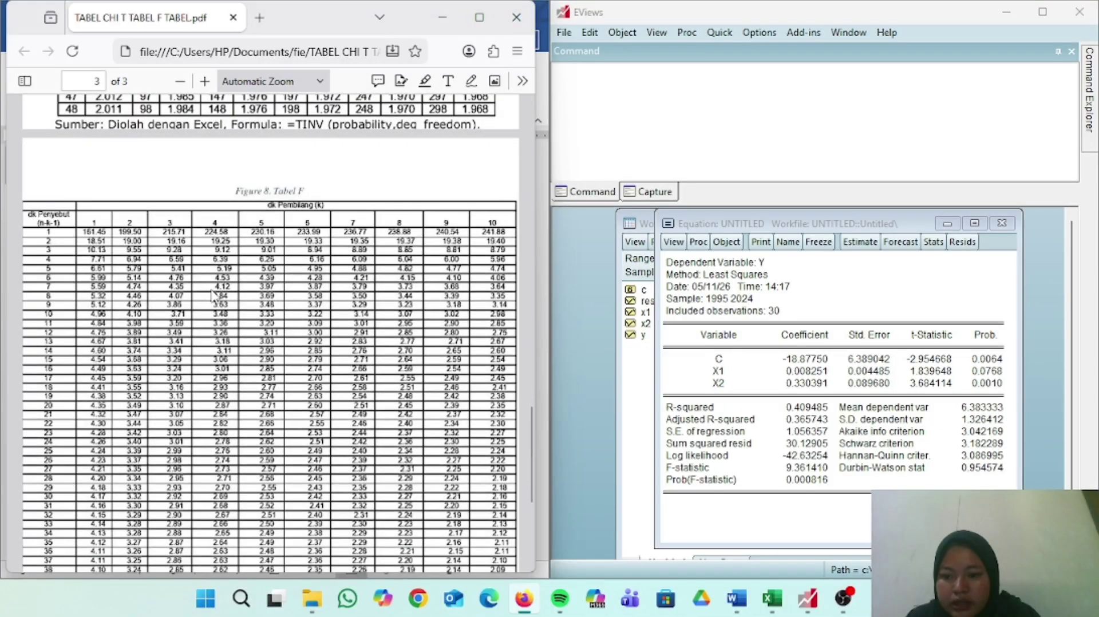
scroll(215, 298, "up", 2)
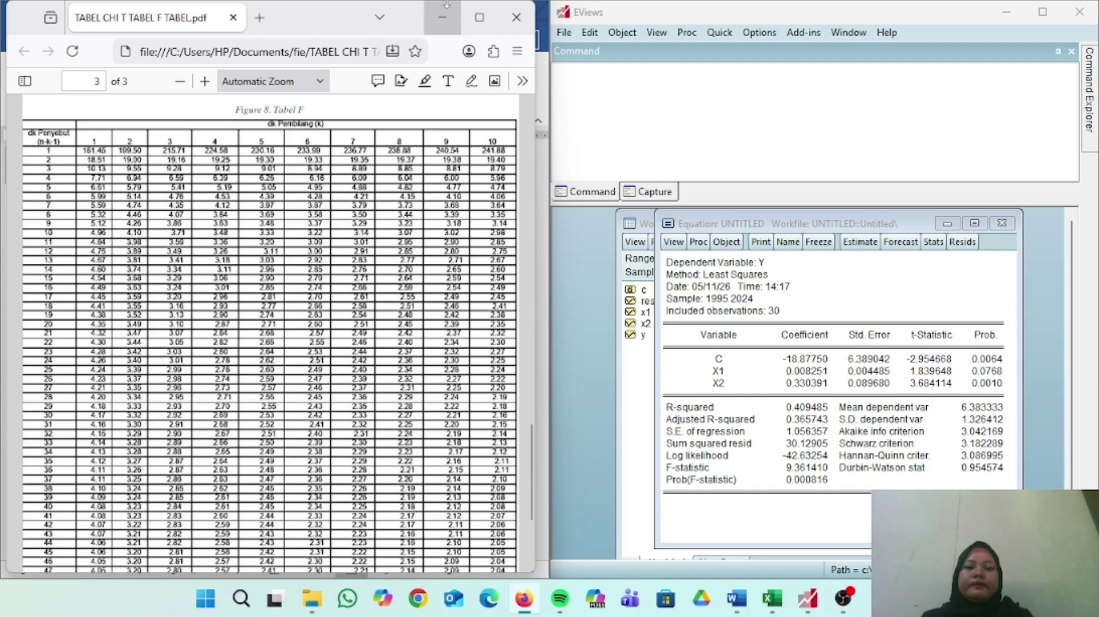
left_click(448, 14)
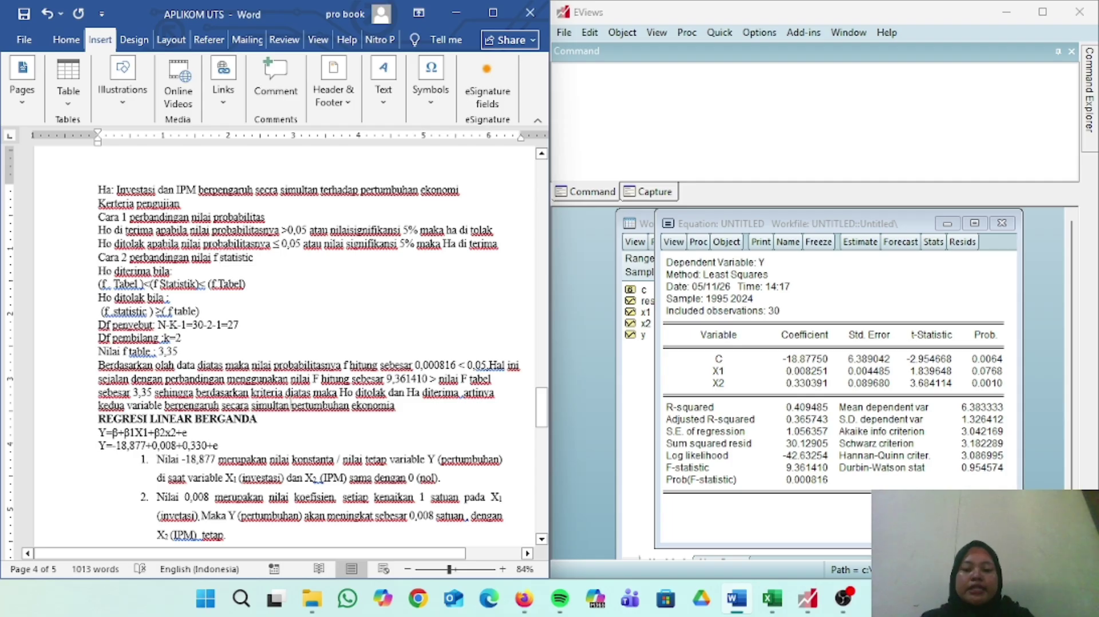
Insert a blank line between the REGRESI LINEAR BERGANDA closing paragraph and the DETERMINAS heading.
scroll(360, 420, "down", 2)
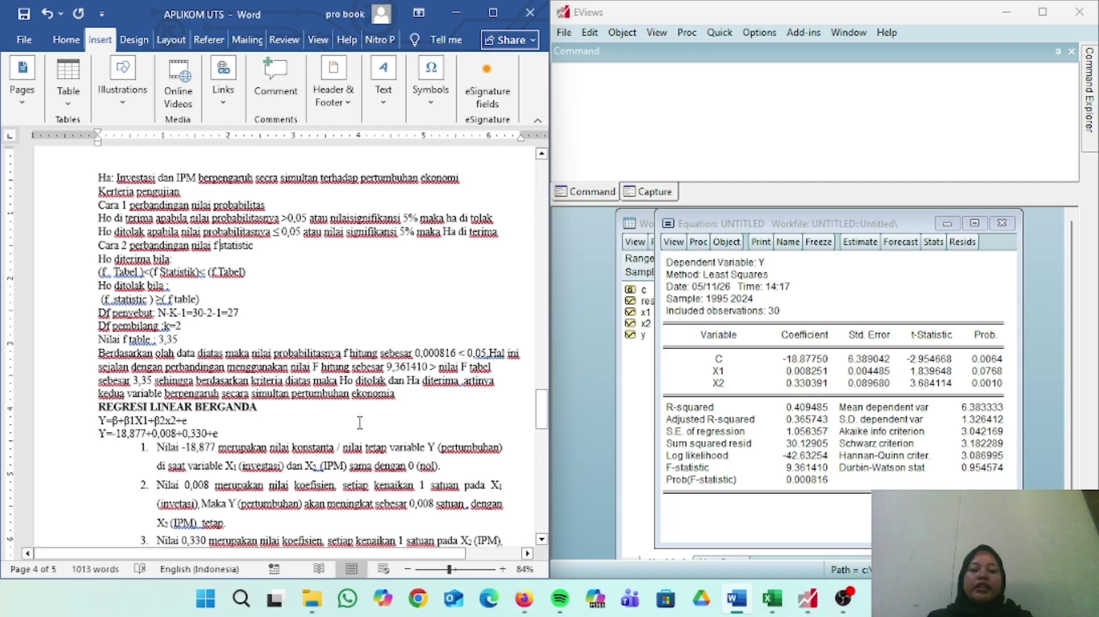
scroll(359, 421, "down", 3)
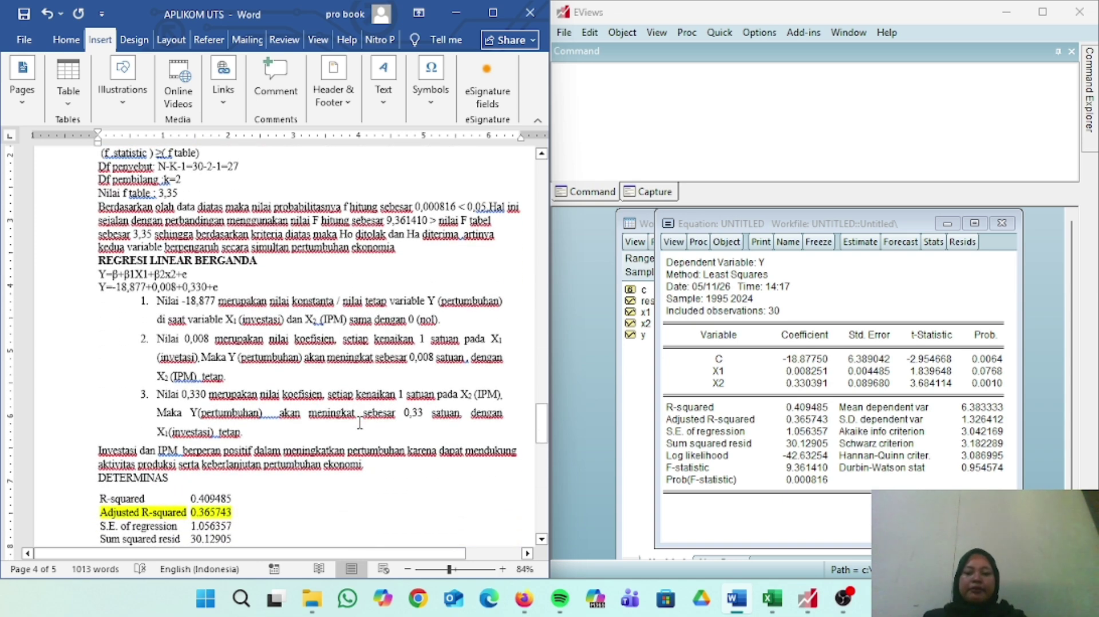
scroll(360, 424, "down", 2)
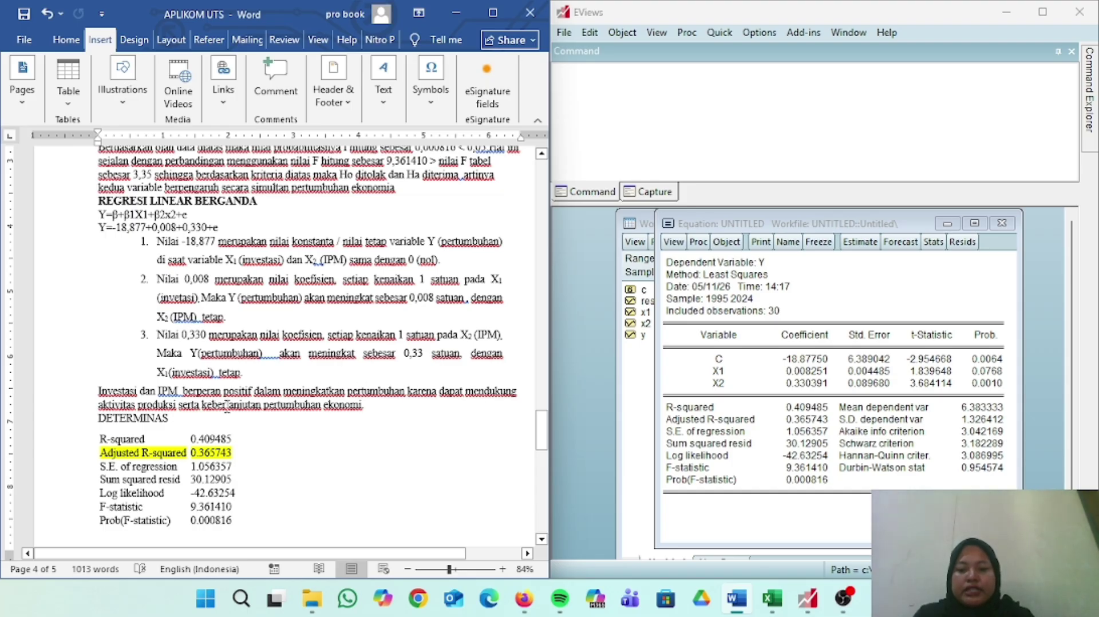
left_click(368, 406)
key("Return")
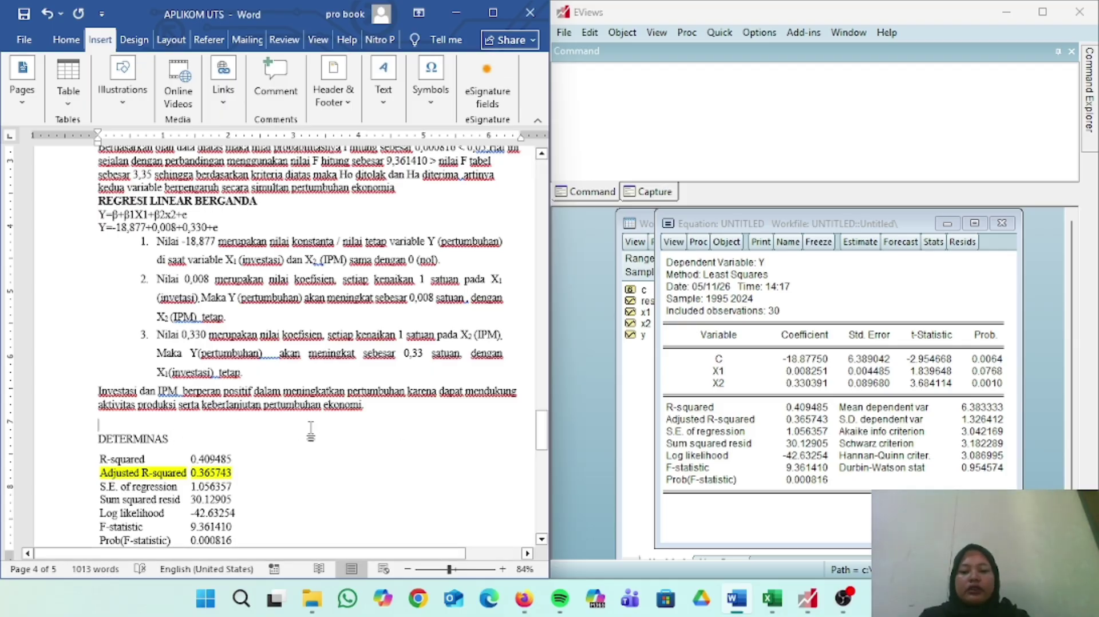
Examine the DETERMINAS table and the explanation of Adjusted R-squared below it.
scroll(335, 445, "down", 2)
scroll(335, 445, "down", 5)
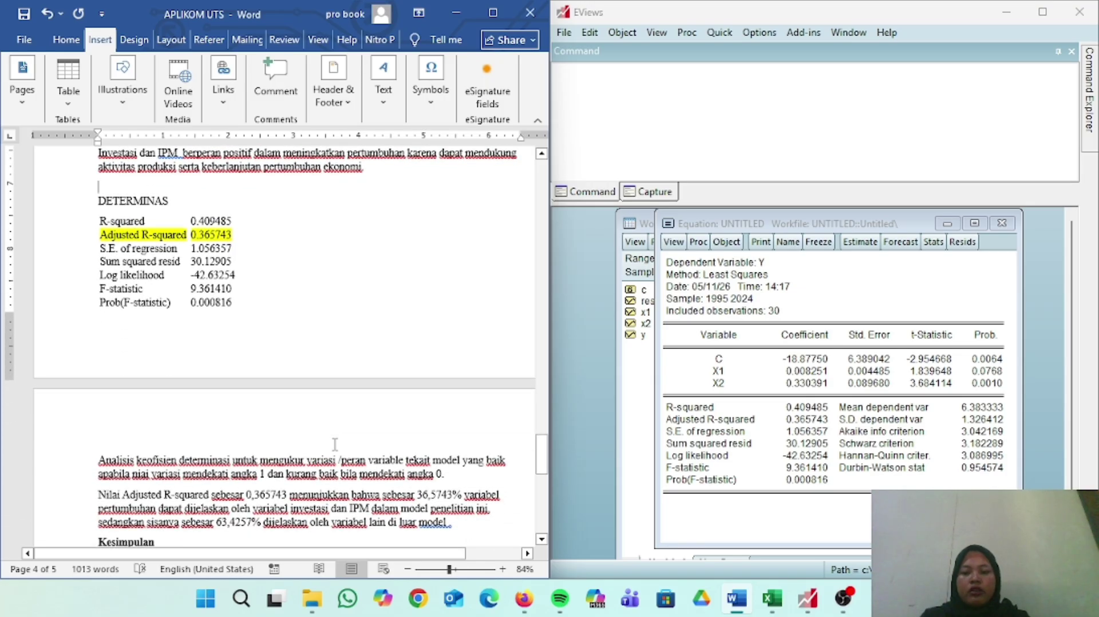
scroll(335, 444, "down", 1)
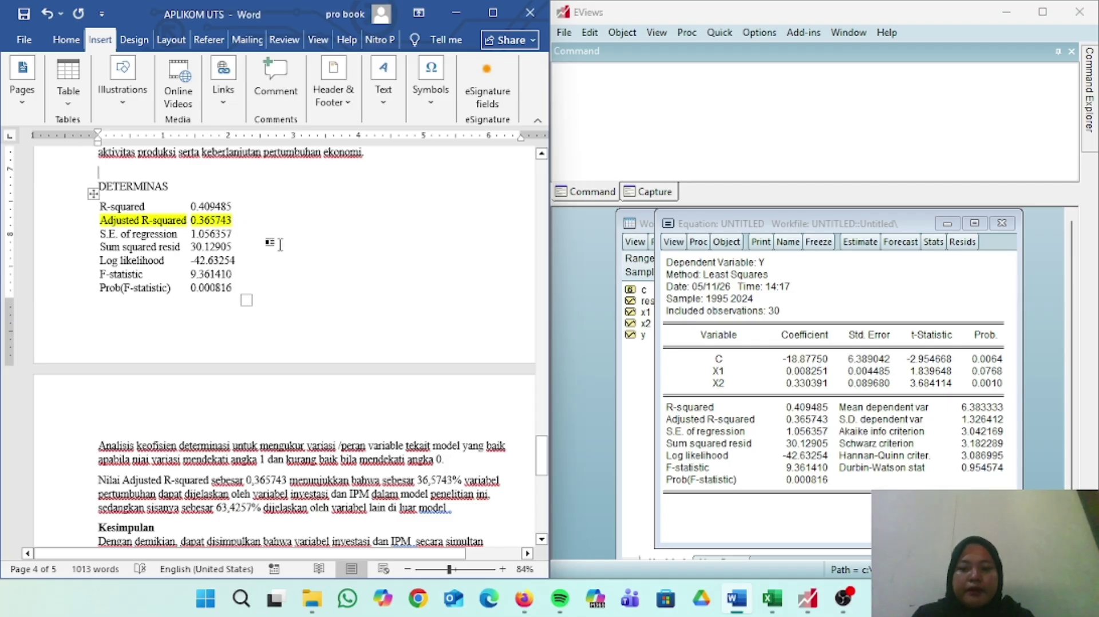
In the Adjusted R-squared paragraph, replace "penelitian" with "regresi" so the phrase reads "dalam model regresi ini".
scroll(280, 245, "down", 1)
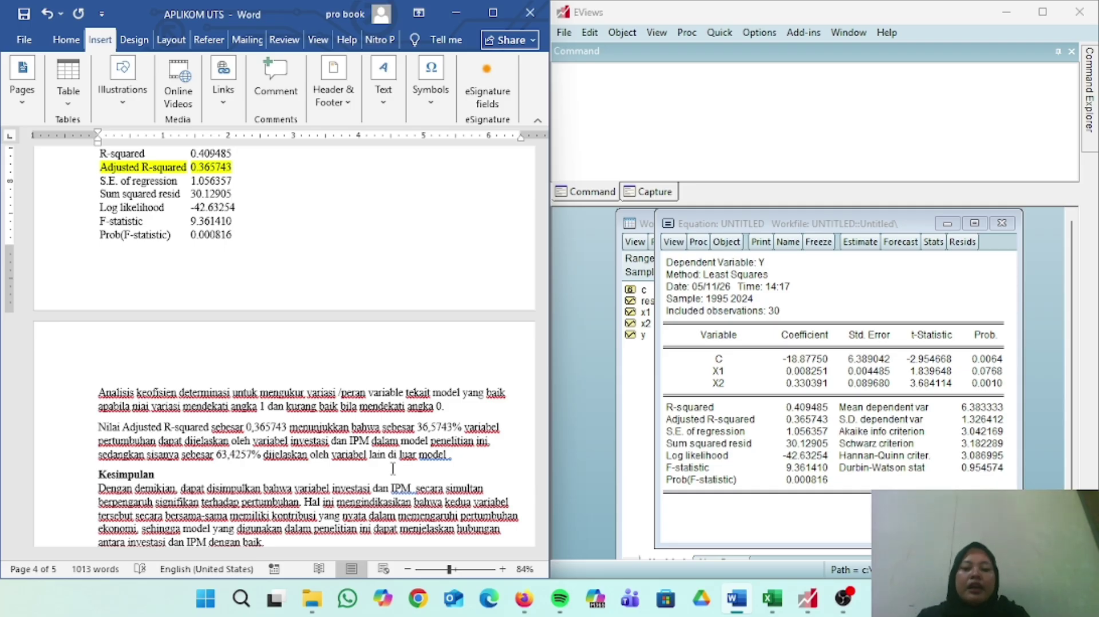
left_click(476, 451)
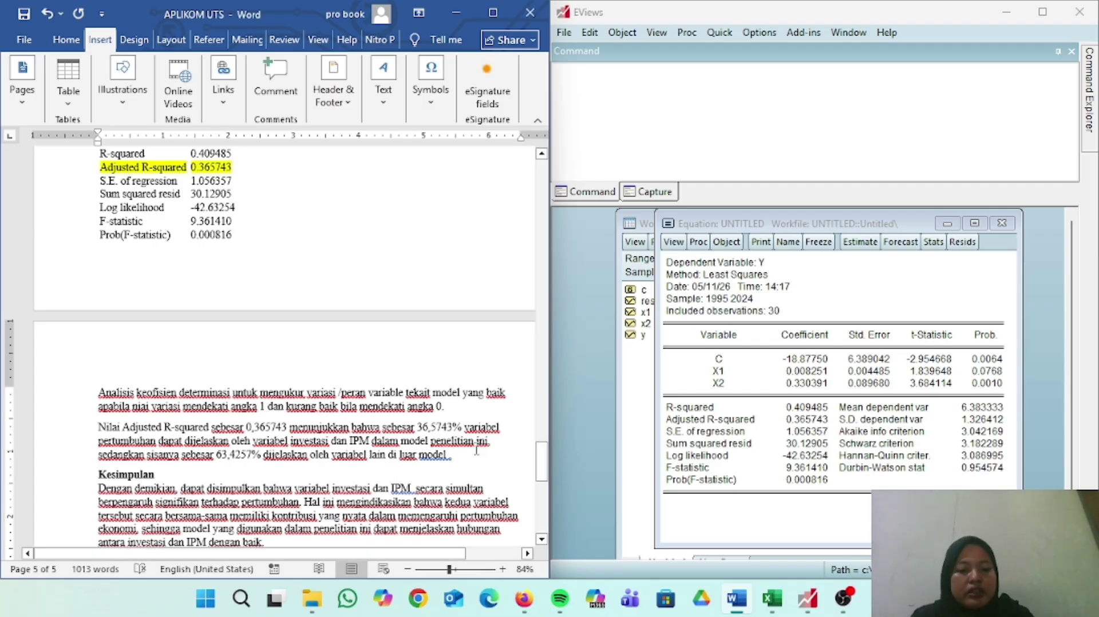
key("BackSpace")
key("BackSpace")
key("BackSpace")
key("BackSpace")
key("BackSpace")
key("BackSpace")
key("BackSpace")
key("BackSpace")
key("BackSpace")
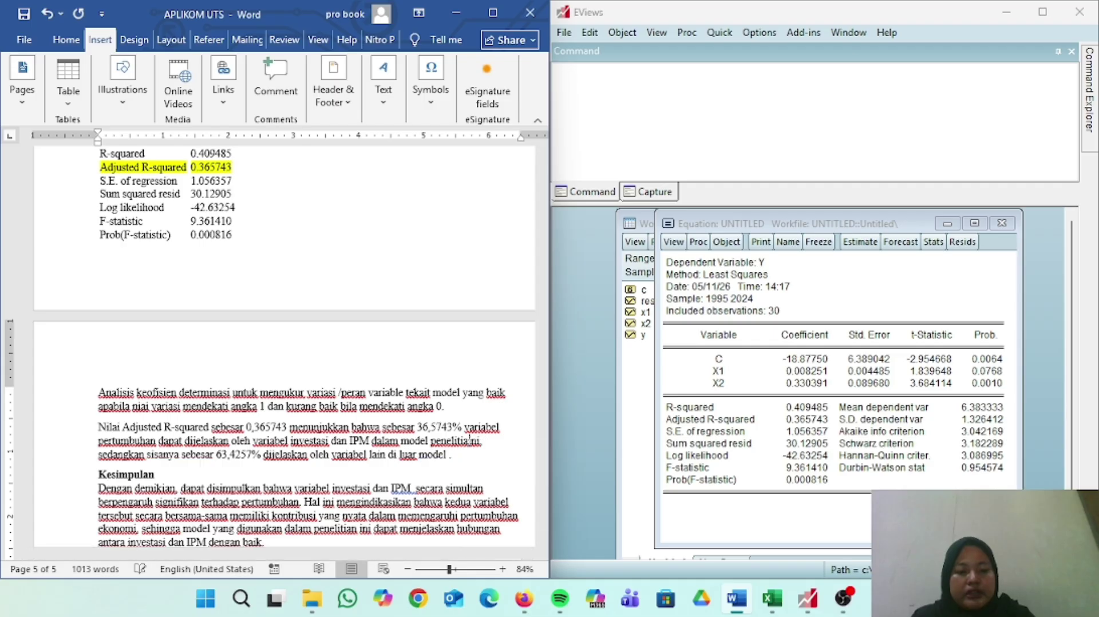
key("BackSpace")
key("BackSpace")
type("i")
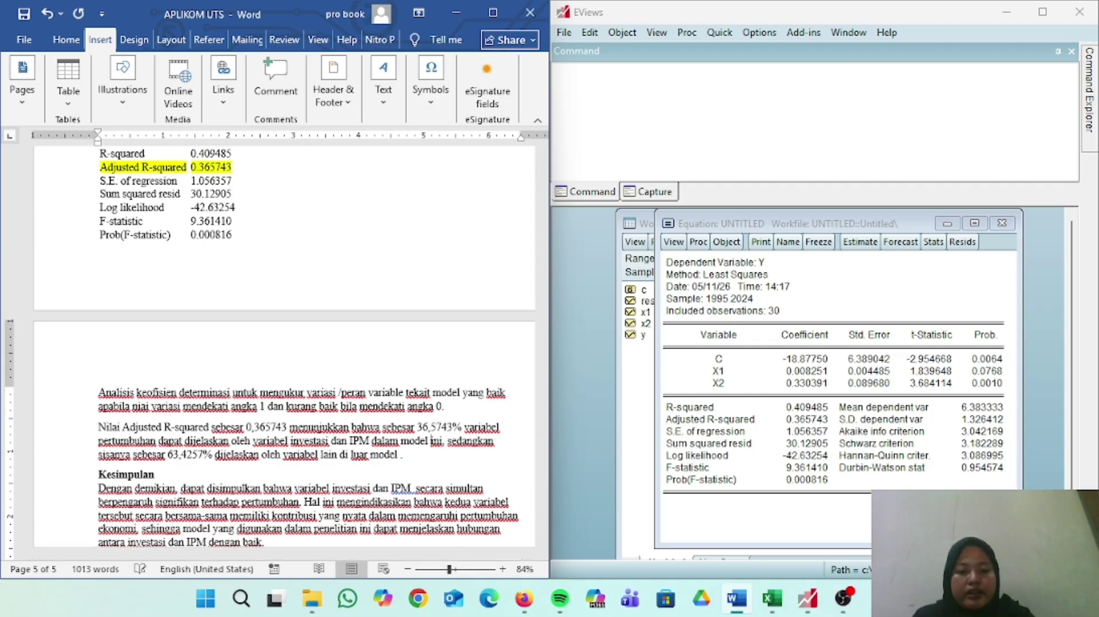
type("red")
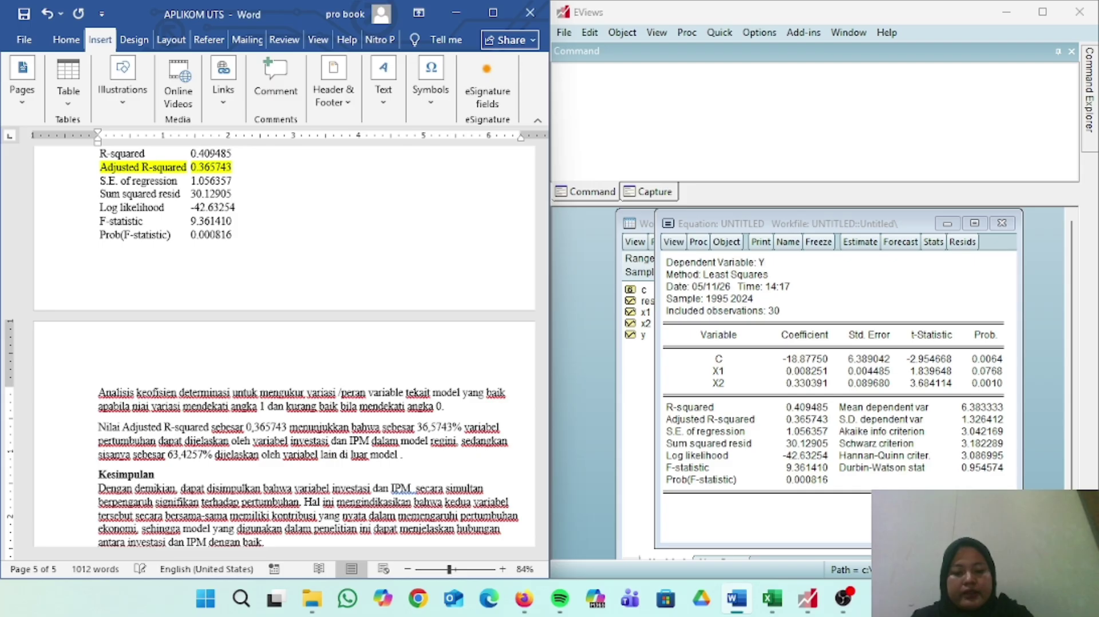
key("BackSpace")
type("gresi")
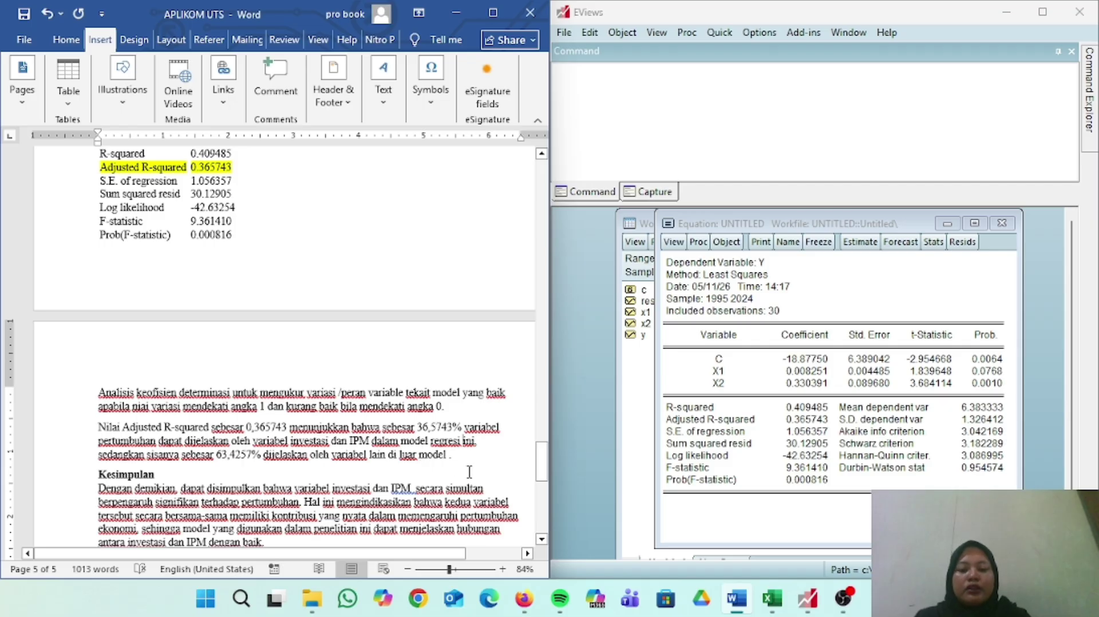
In the first sentence under Kesimpulan, add "ekonomi" after "berpengaruh signifikan terhadap pertumbuhan".
scroll(470, 473, "down", 2)
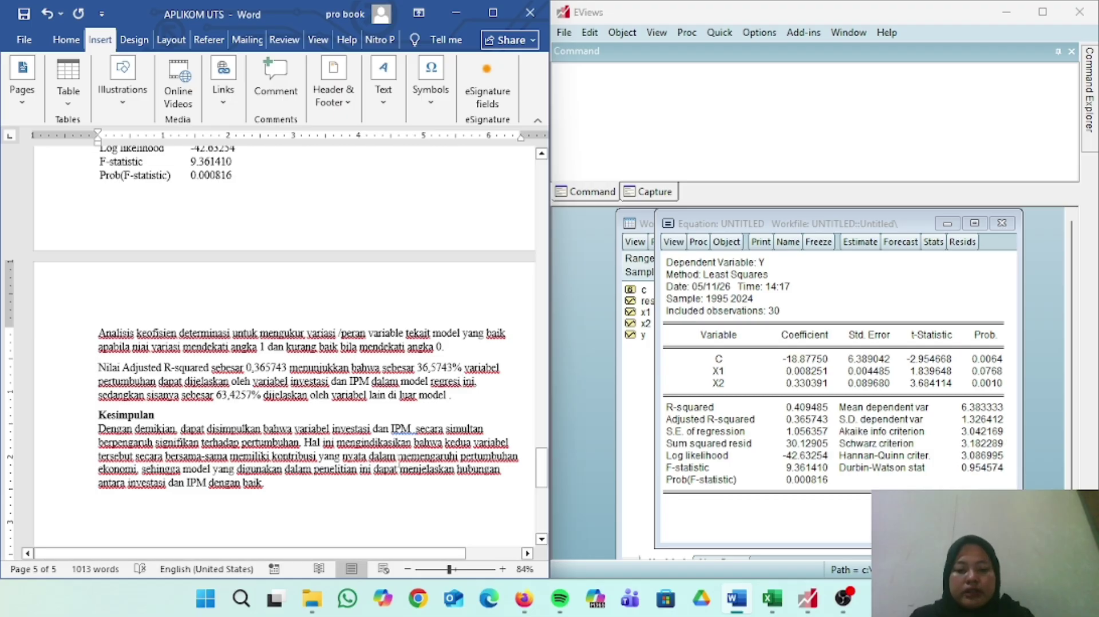
left_click(299, 442)
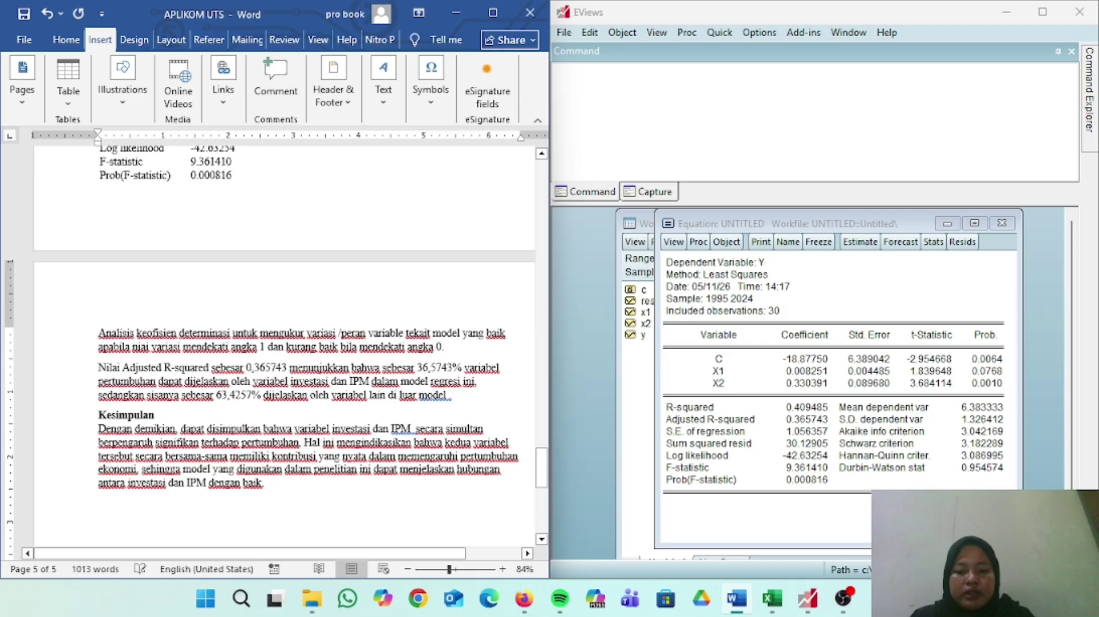
type("ekonomi")
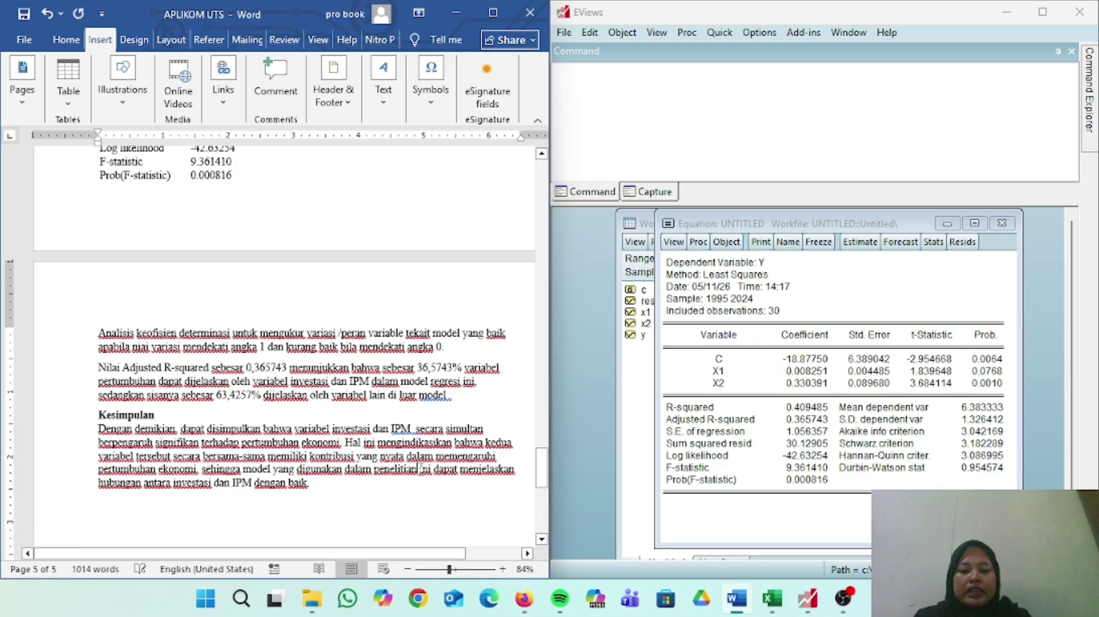
In the last sentence under Kesimpulan, replace "penelitian" with "regresi" so it reads "digunakan dalam regresi ini dapat menjelaskan".
key("BackSpace")
key("BackSpace")
key("BackSpace")
key("BackSpace")
key("BackSpace")
key("BackSpace")
key("BackSpace")
key("BackSpace")
key("BackSpace")
key("BackSpace")
key("BackSpace")
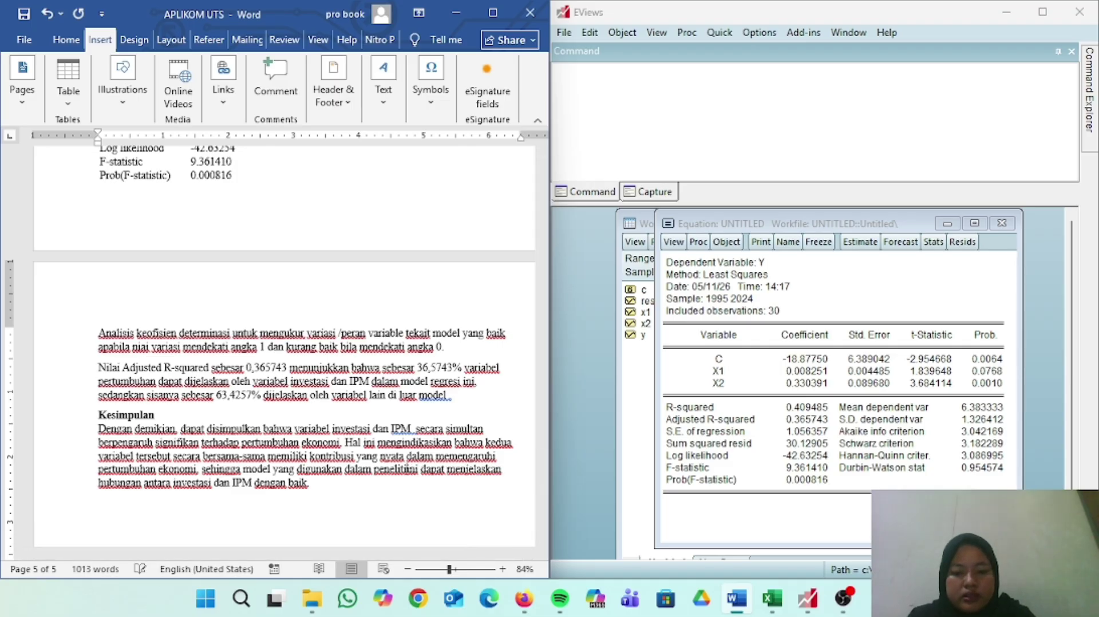
type("regresi ini")
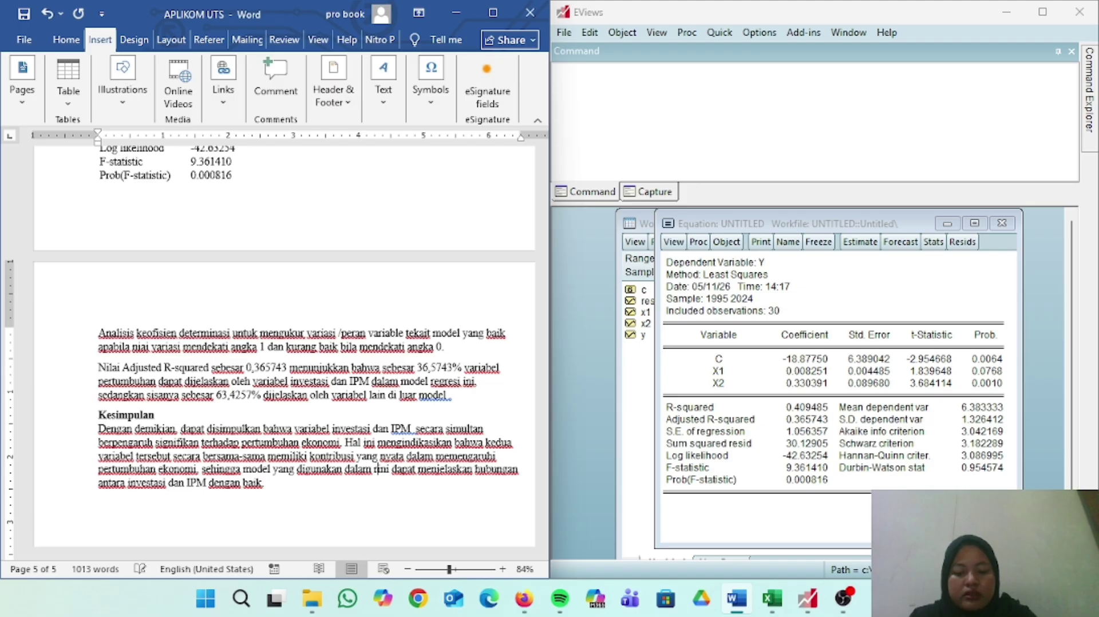
type(" dapat")
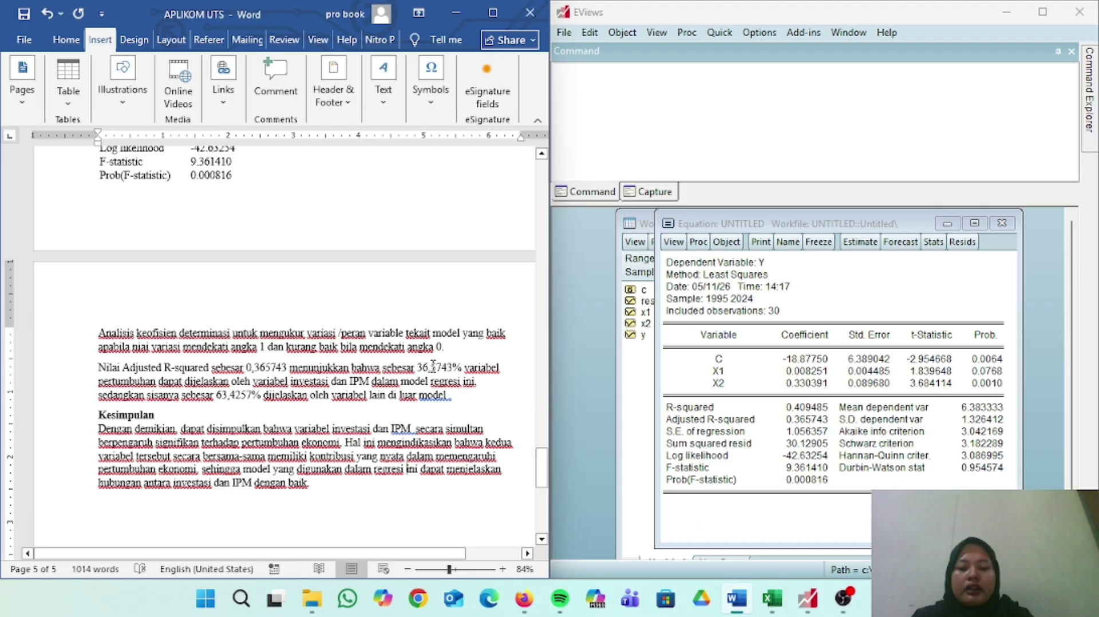
Review the DETERMINAS table together with the Adjusted R-squared explanation and the Kesimpulan paragraph.
scroll(405, 350, "up", 1)
scroll(404, 350, "up", 3)
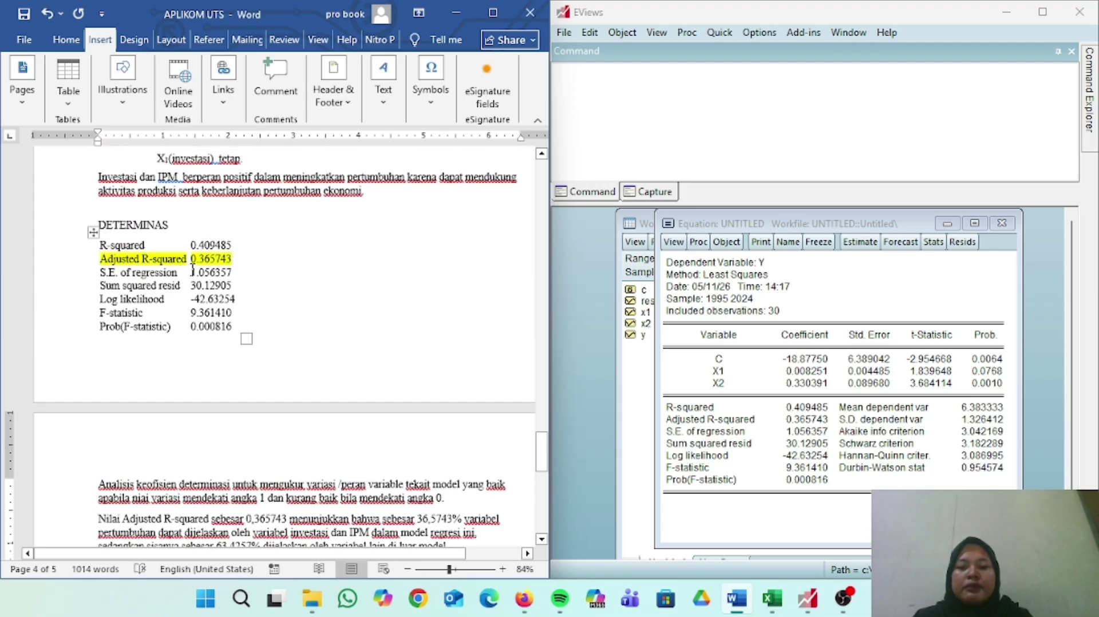
scroll(383, 324, "down", 3)
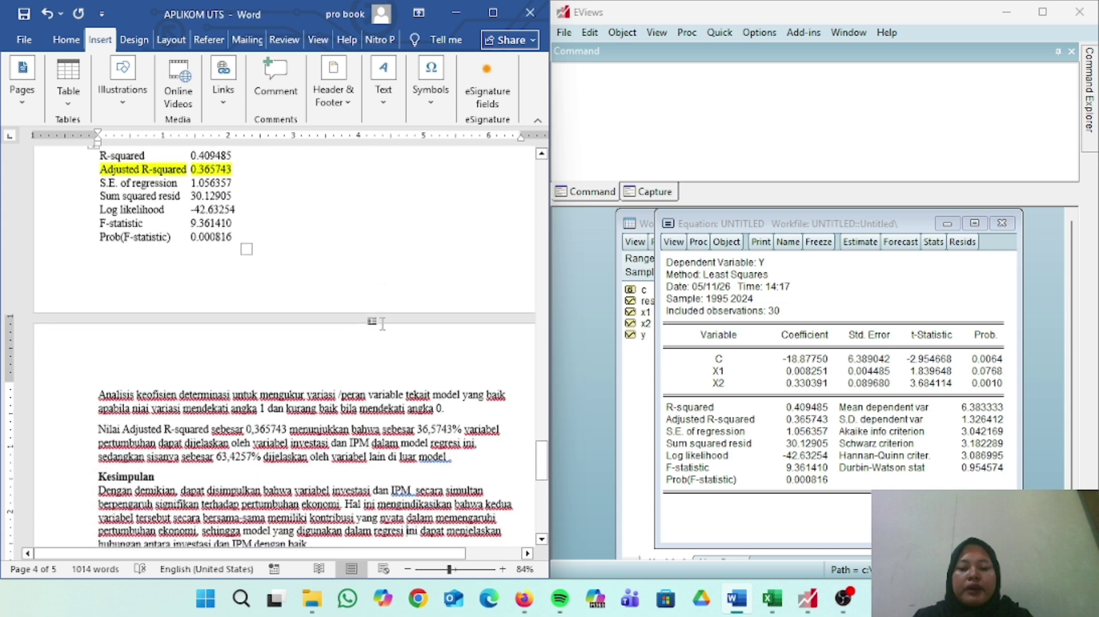
scroll(384, 323, "up", 1)
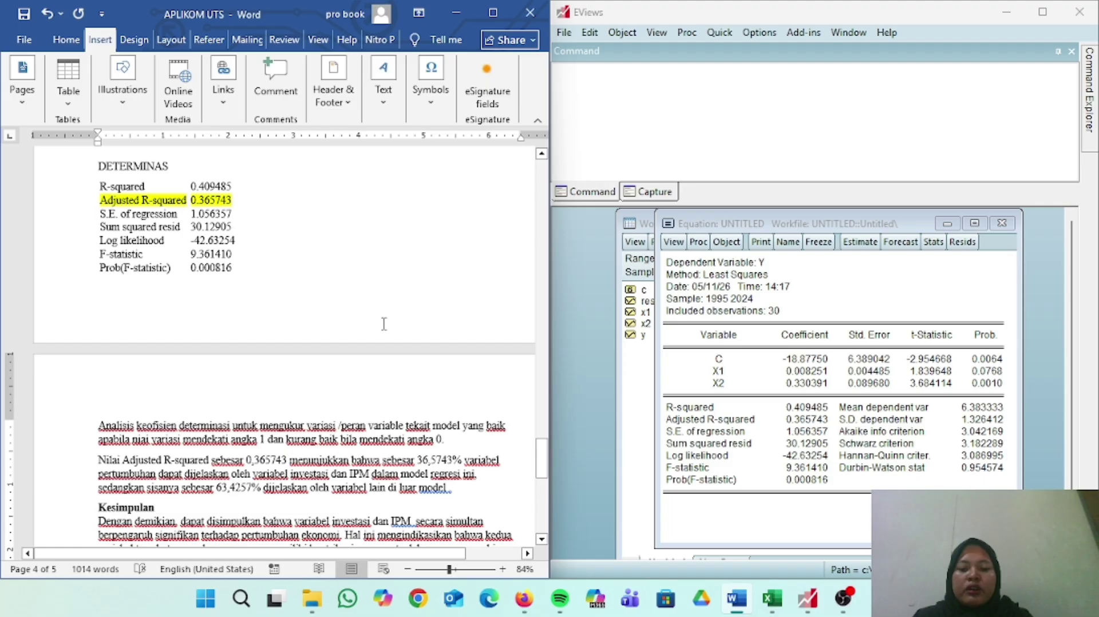
scroll(384, 324, "down", 1)
scroll(382, 320, "up", 1)
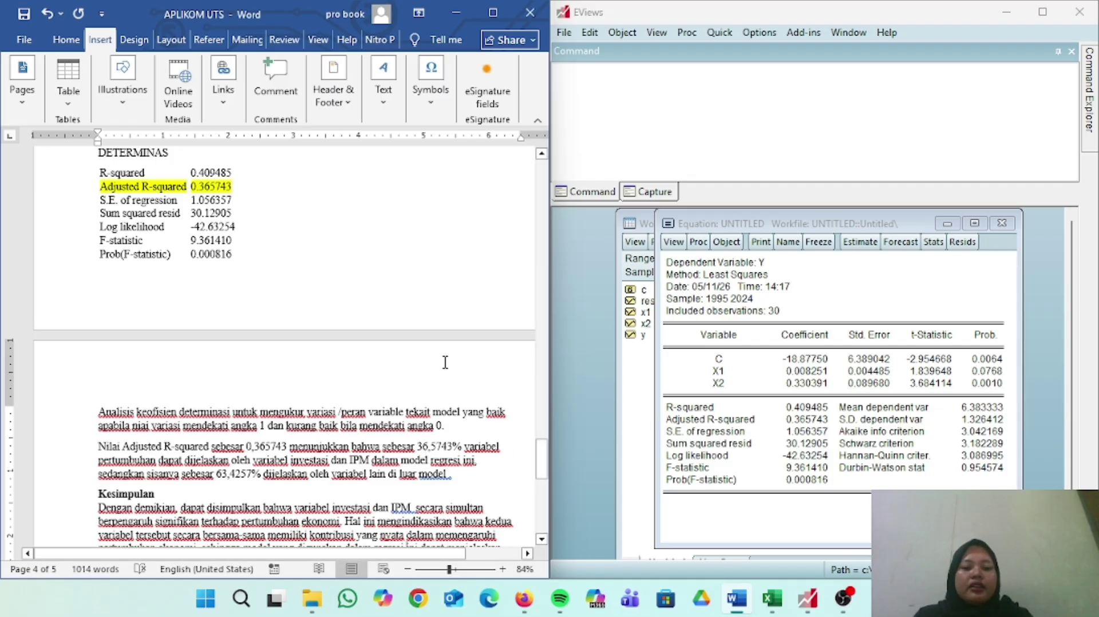
scroll(445, 362, "up", 2)
scroll(446, 362, "down", 5)
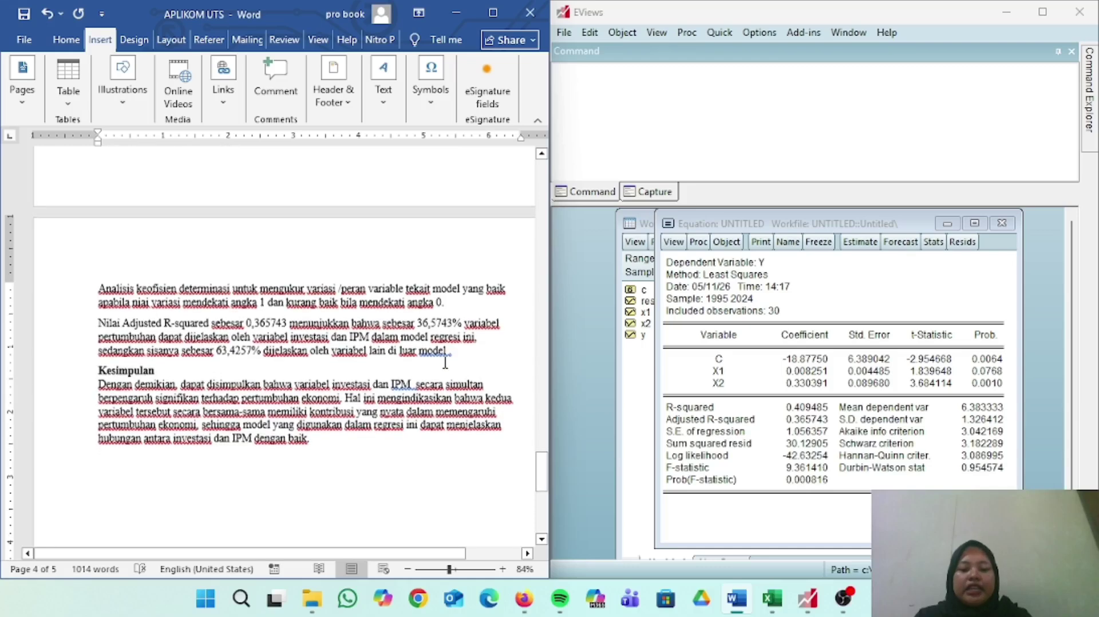
scroll(446, 363, "up", 1)
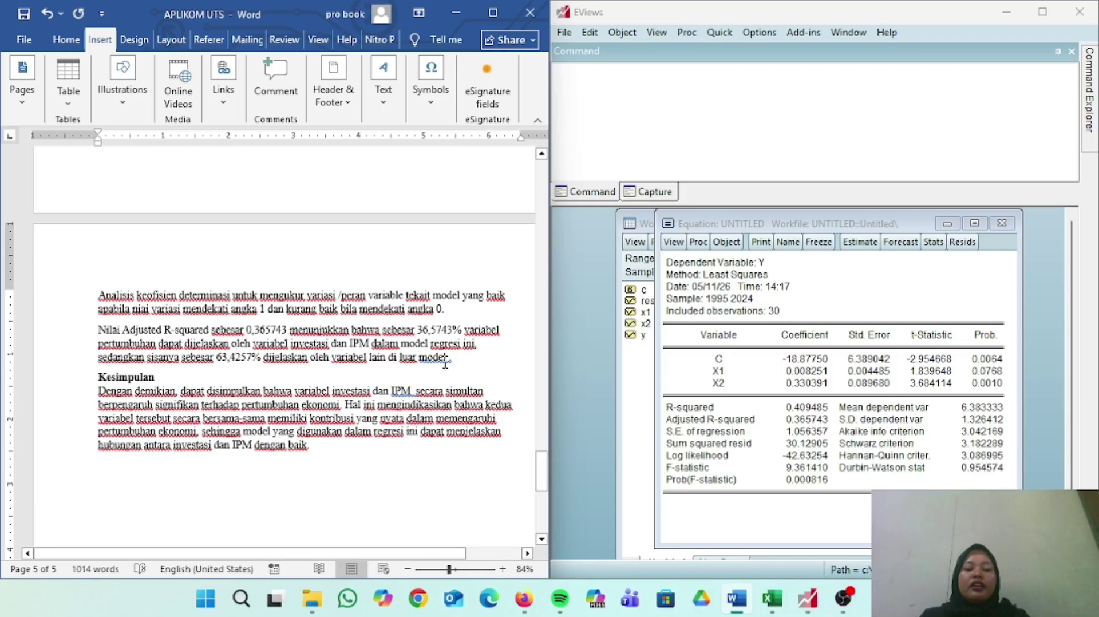